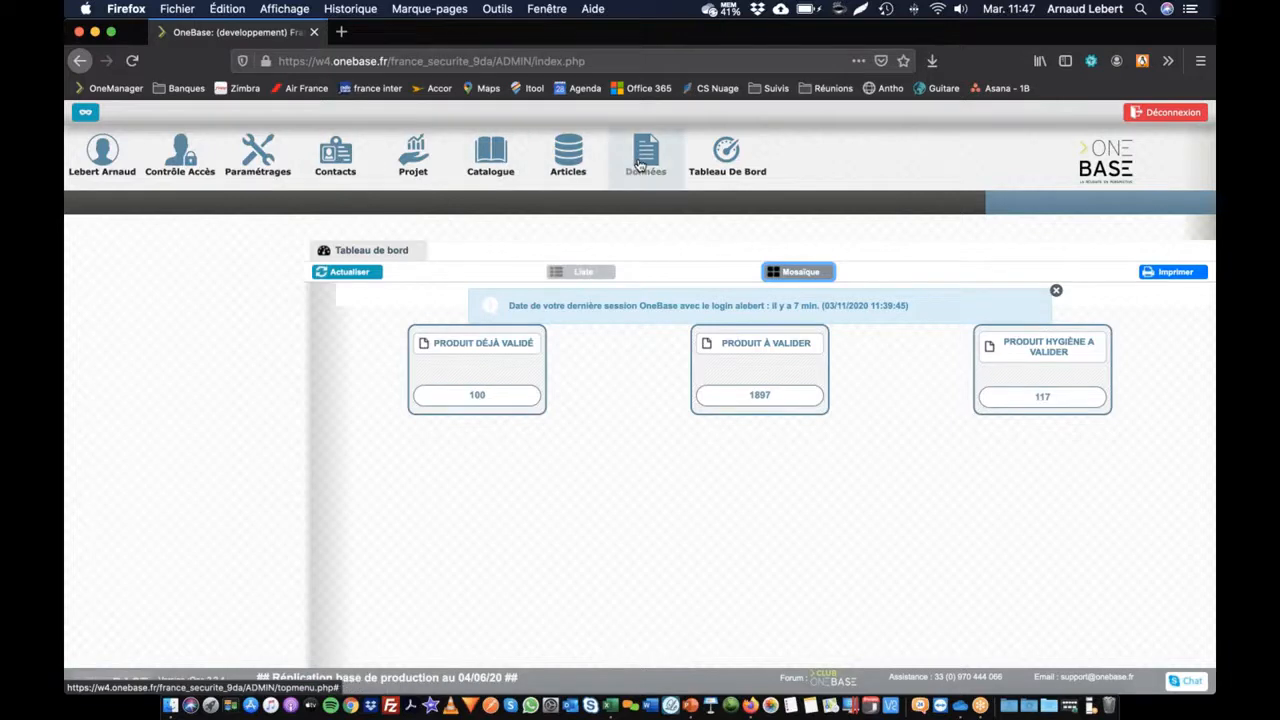
Step: From the OneBase dashboard showing the 100, 1897 and 117 product counts, open the data import/export area
click(640, 165)
Step: Start a new Fournisseur export, found by searching 'four', using the Export_Frs template
click(180, 205)
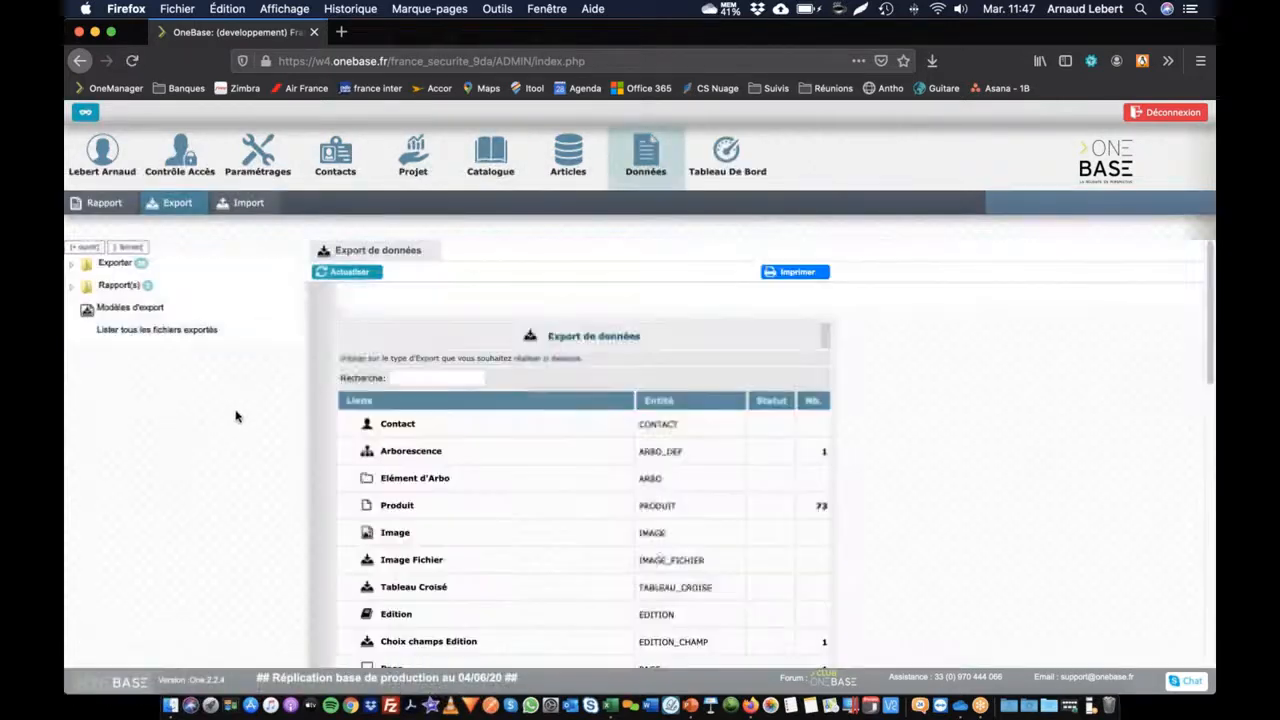
click(426, 378)
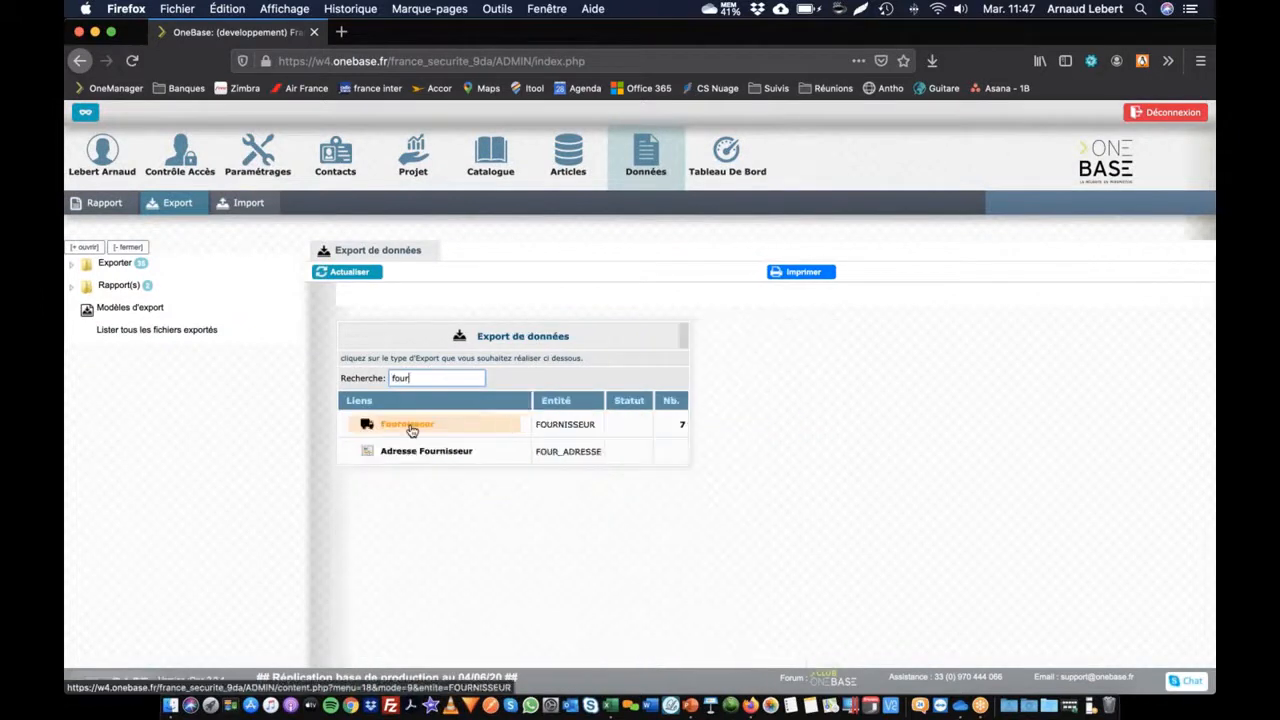
click(408, 425)
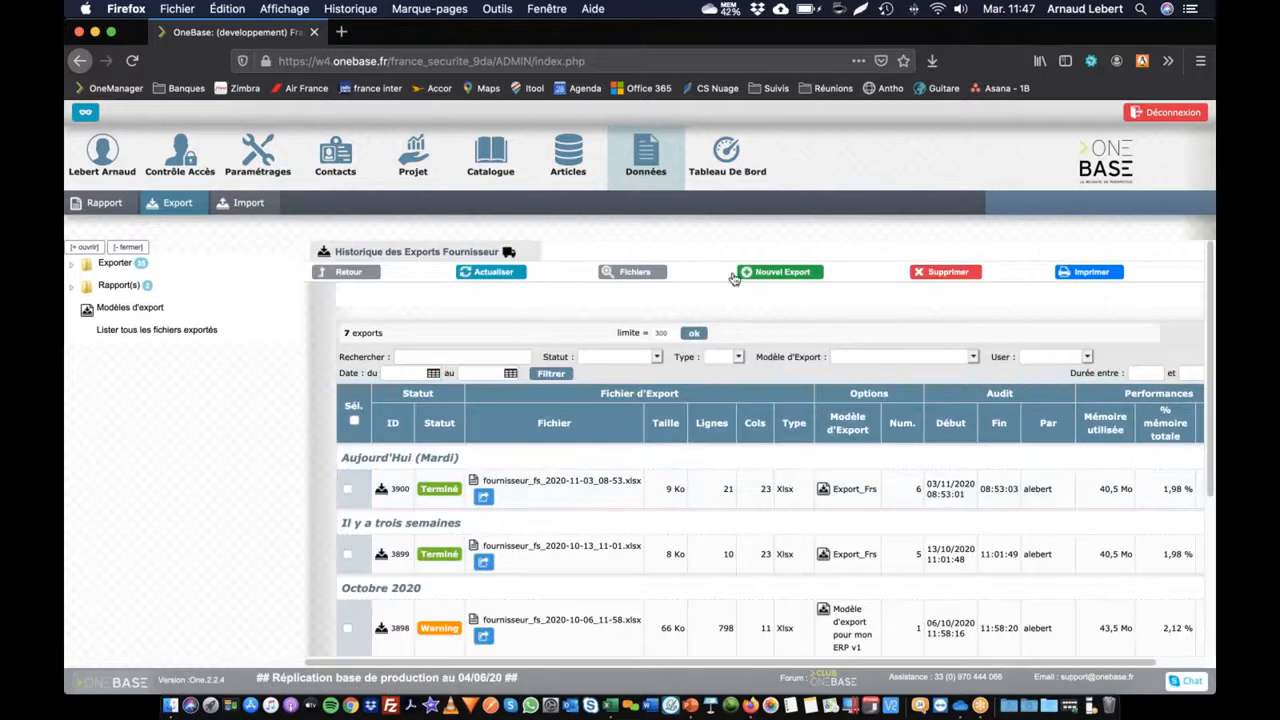
click(785, 272)
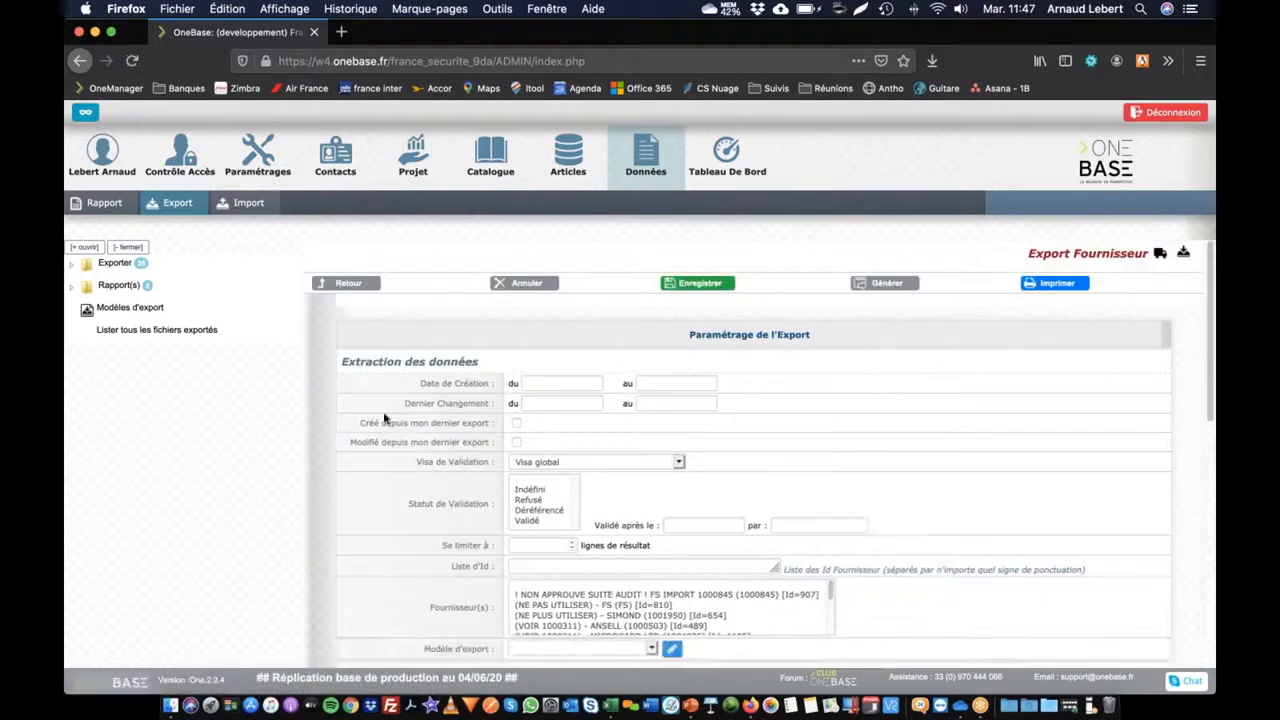
scroll(767, 420, down, 3)
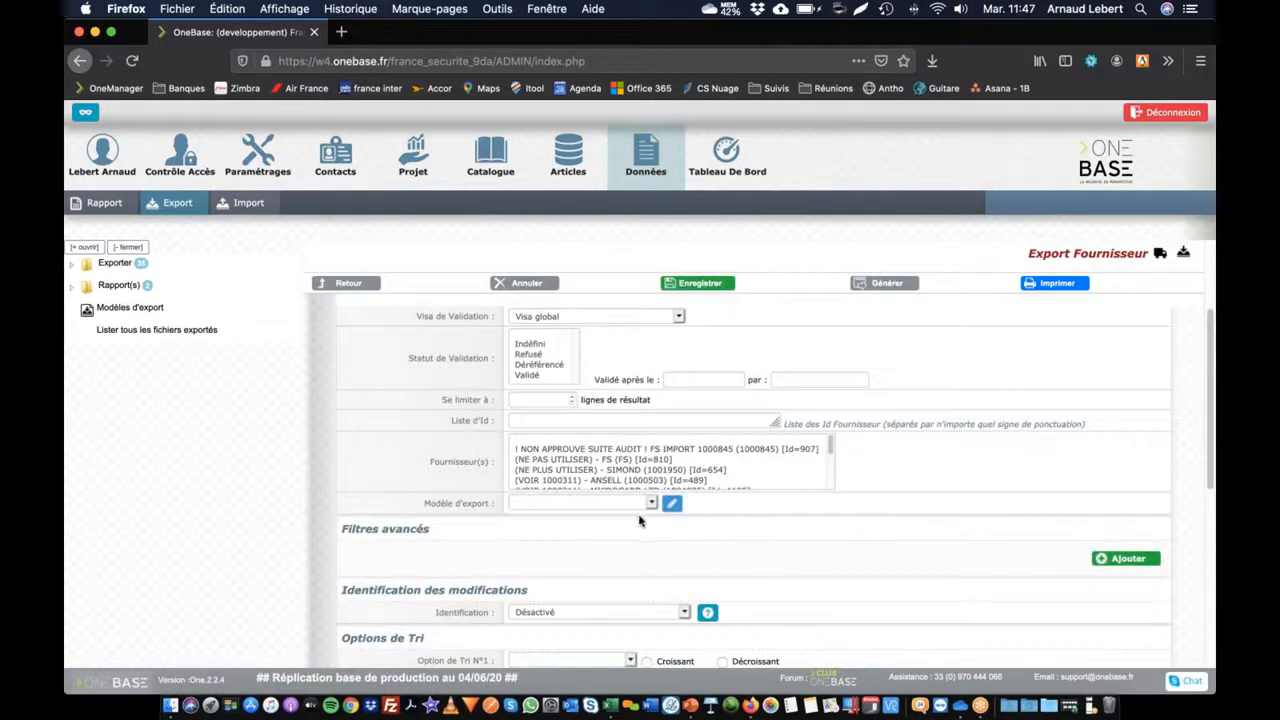
click(595, 505)
click(572, 518)
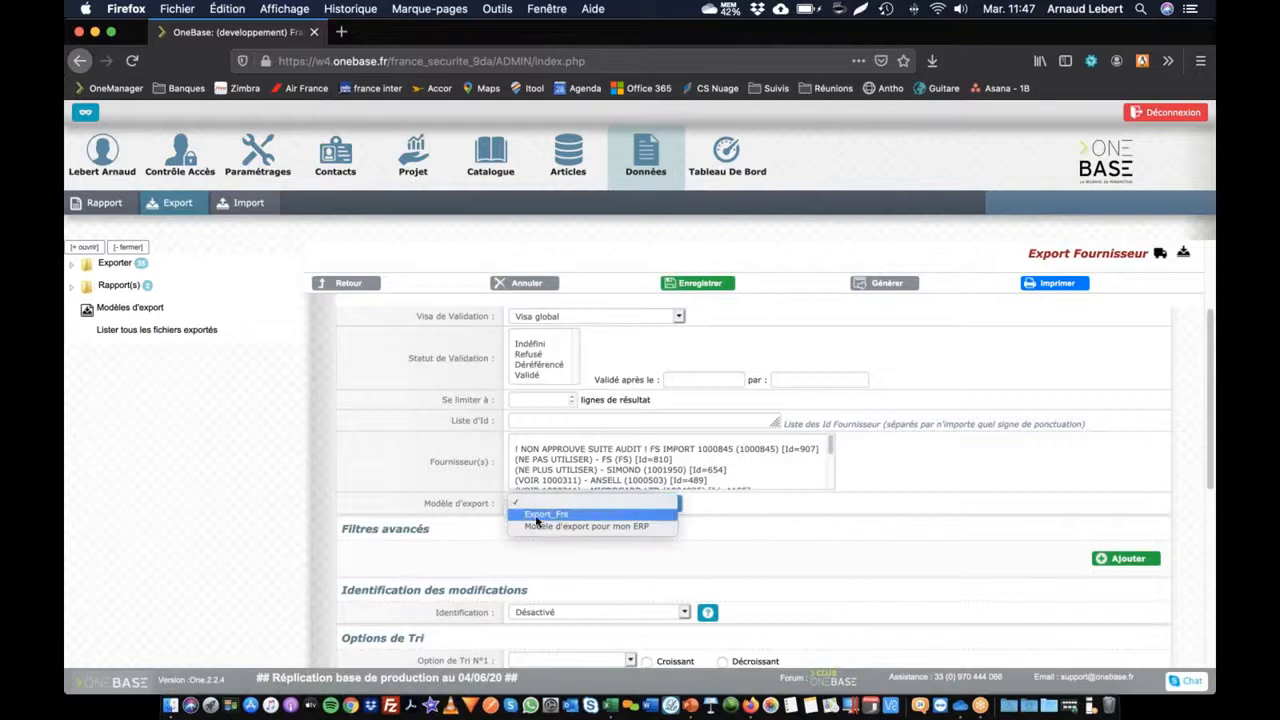
Step: Add a new supplier advanced filter under Filtres avancés
click(1127, 558)
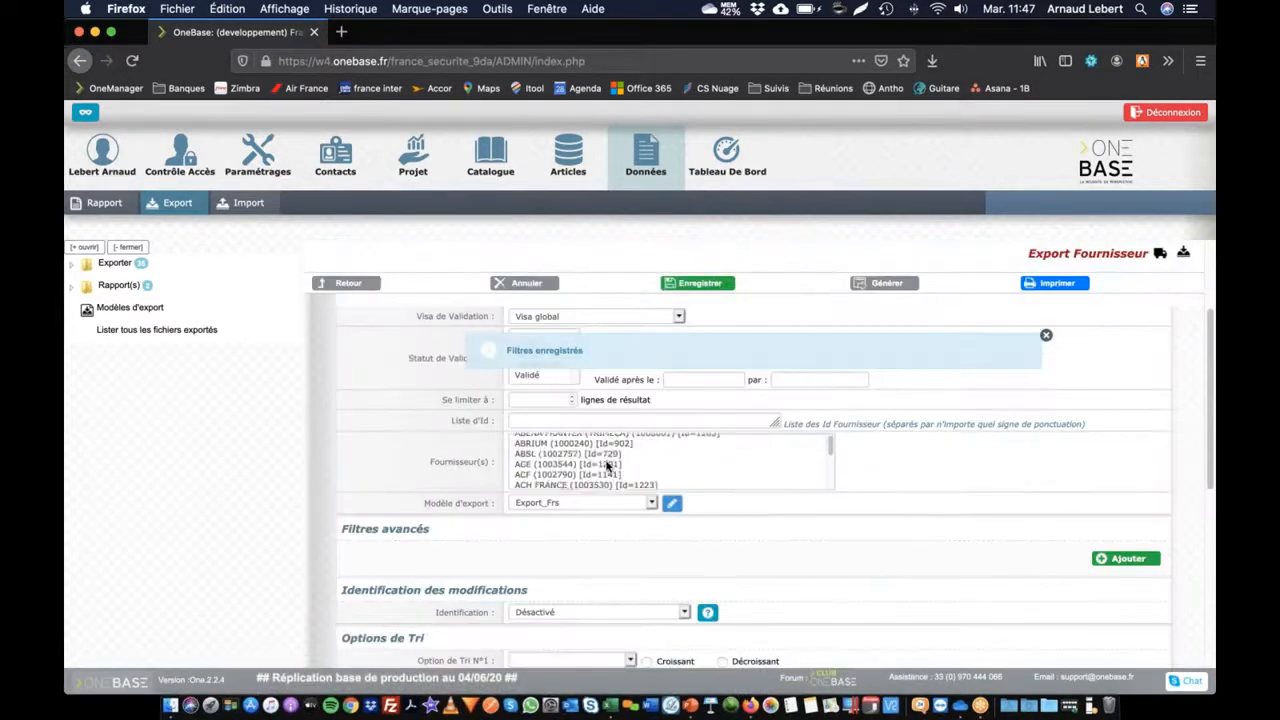
drag(343, 535, 433, 536)
click(416, 543)
drag(356, 528, 417, 567)
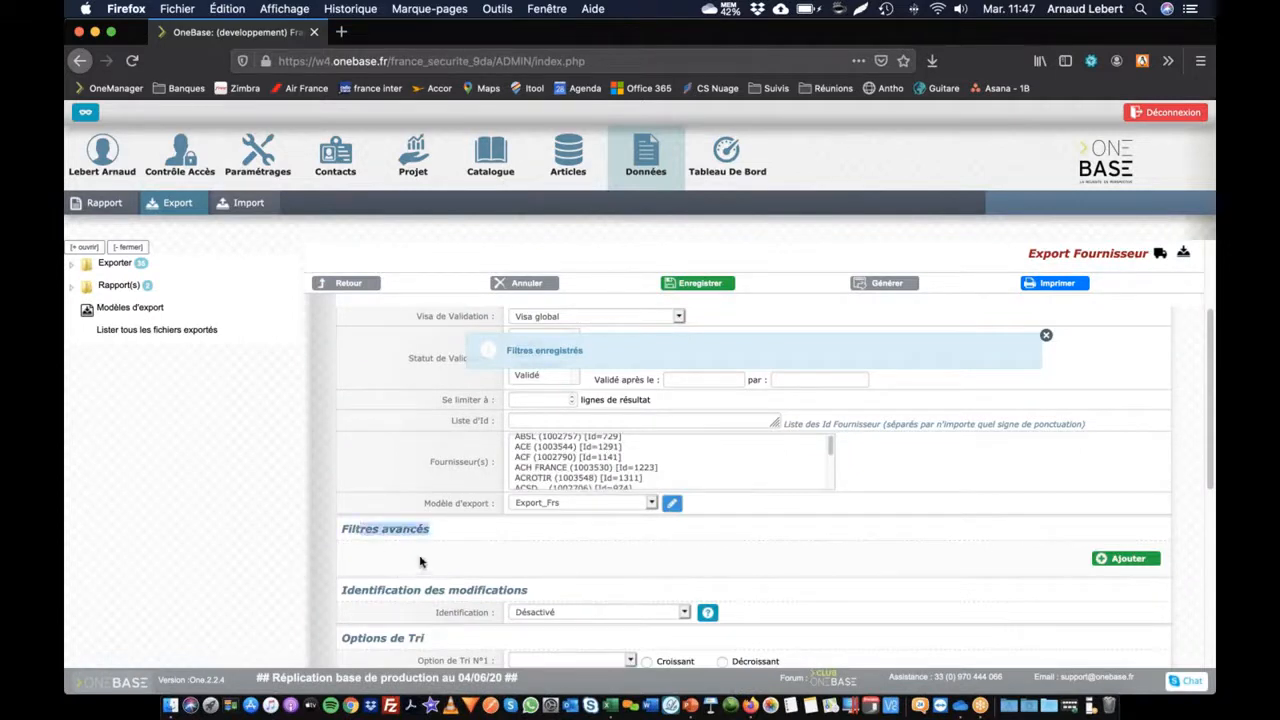
click(1019, 352)
click(1045, 337)
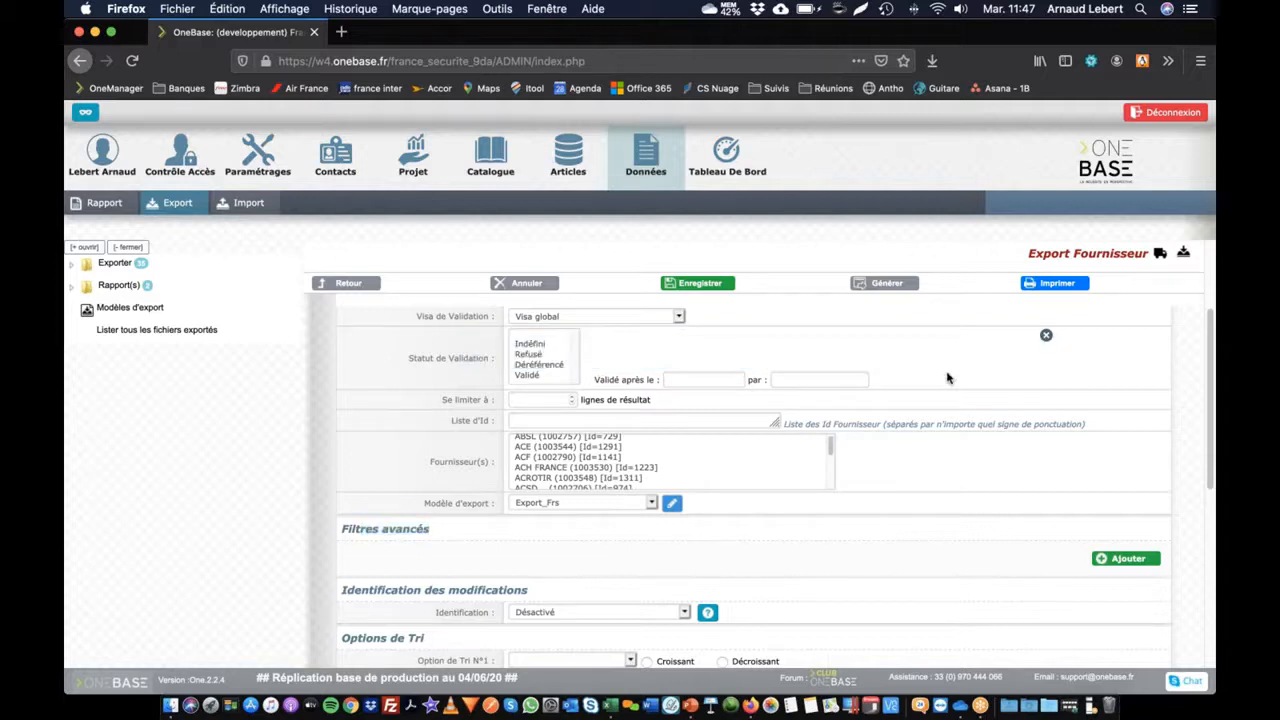
click(1148, 556)
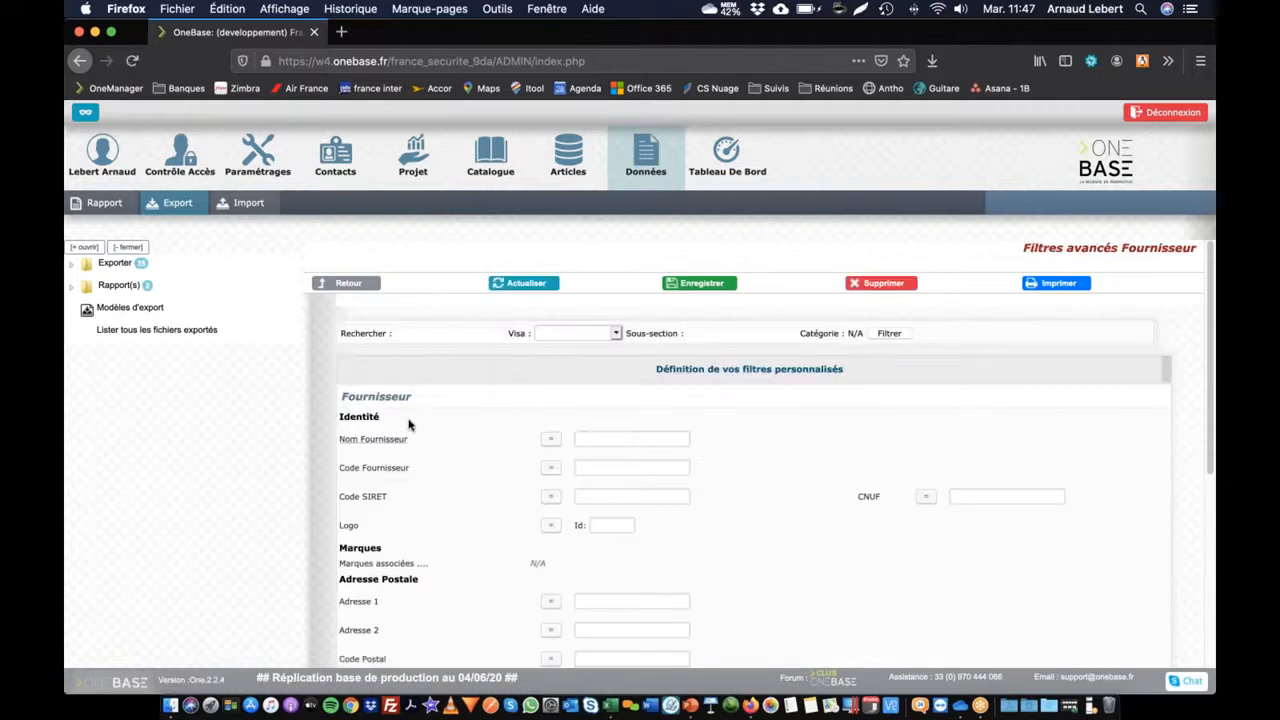
Step: Save the advanced filter Pays = Italie and go back to the Export Fournisseur page
scroll(408, 425, down, 6)
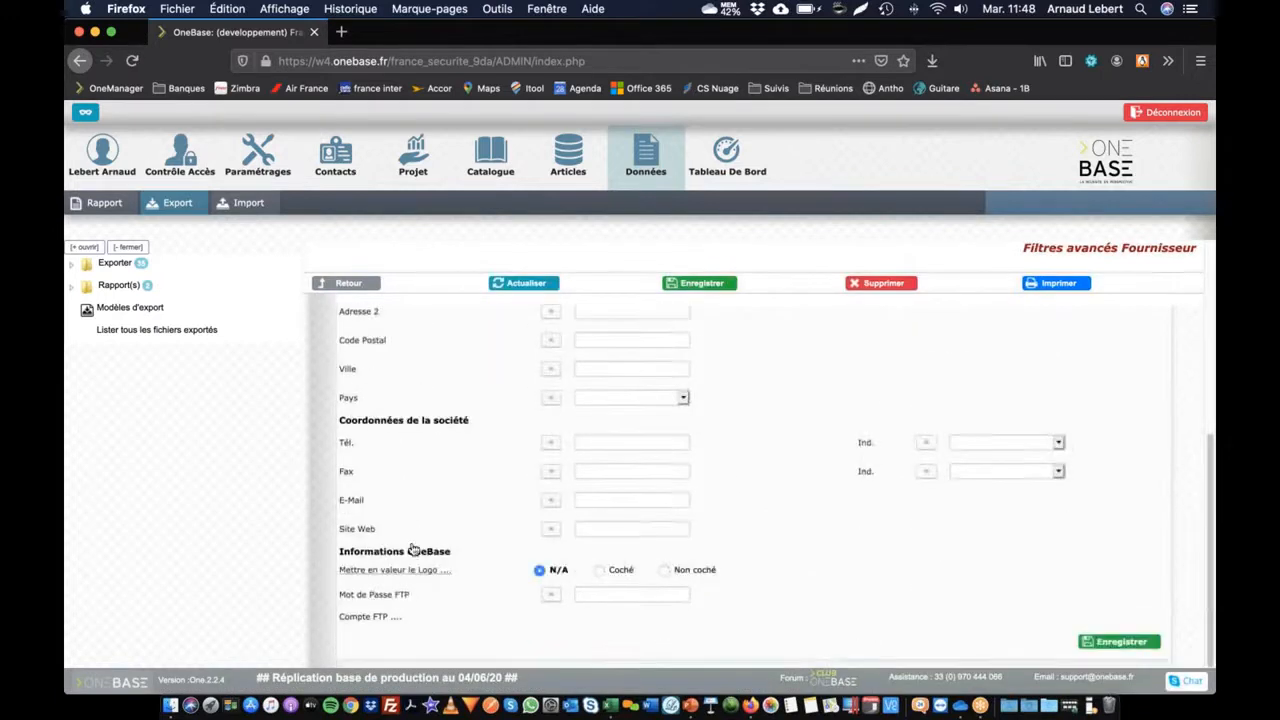
scroll(413, 549, up, 6)
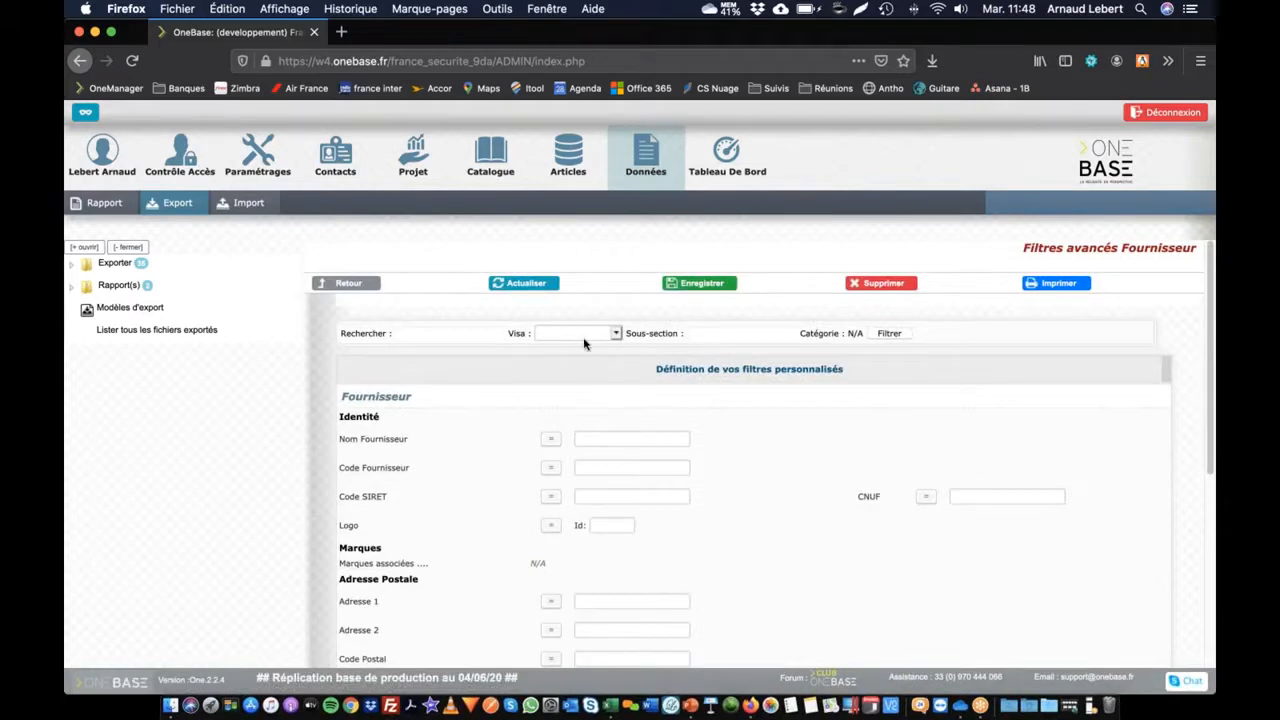
scroll(460, 488, down, 2)
scroll(462, 486, up, 2)
scroll(462, 485, down, 2)
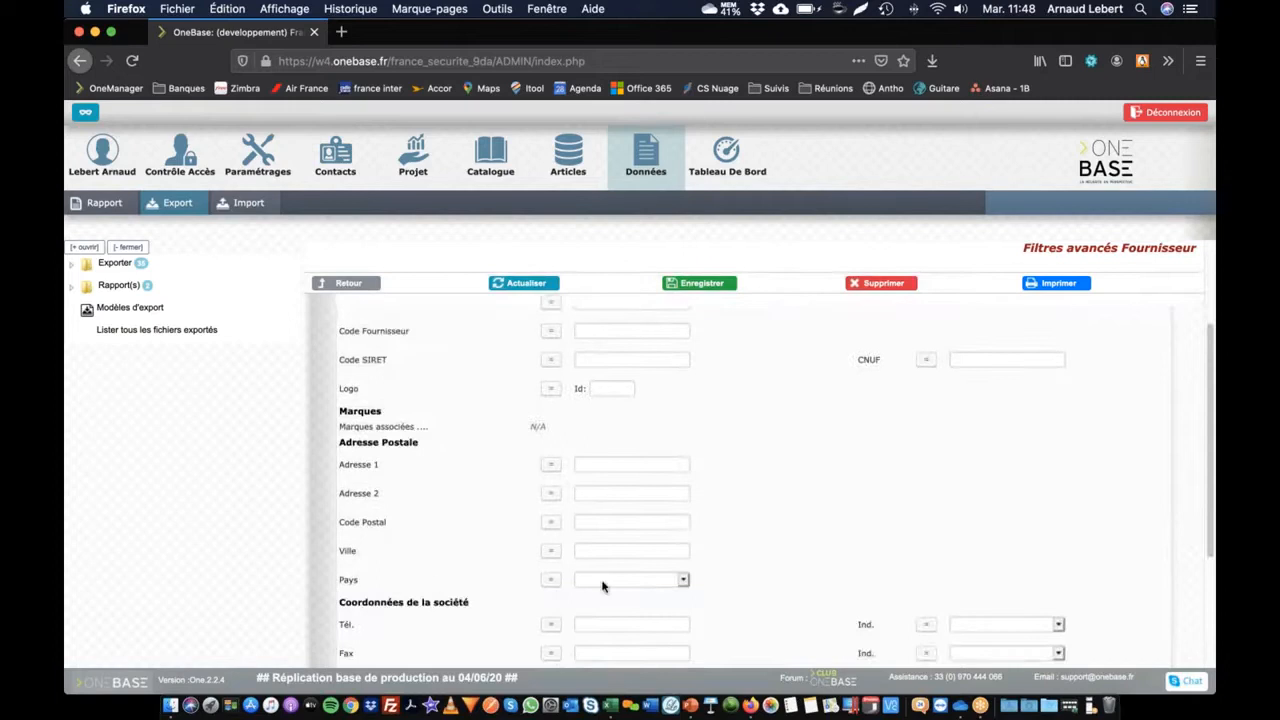
click(603, 580)
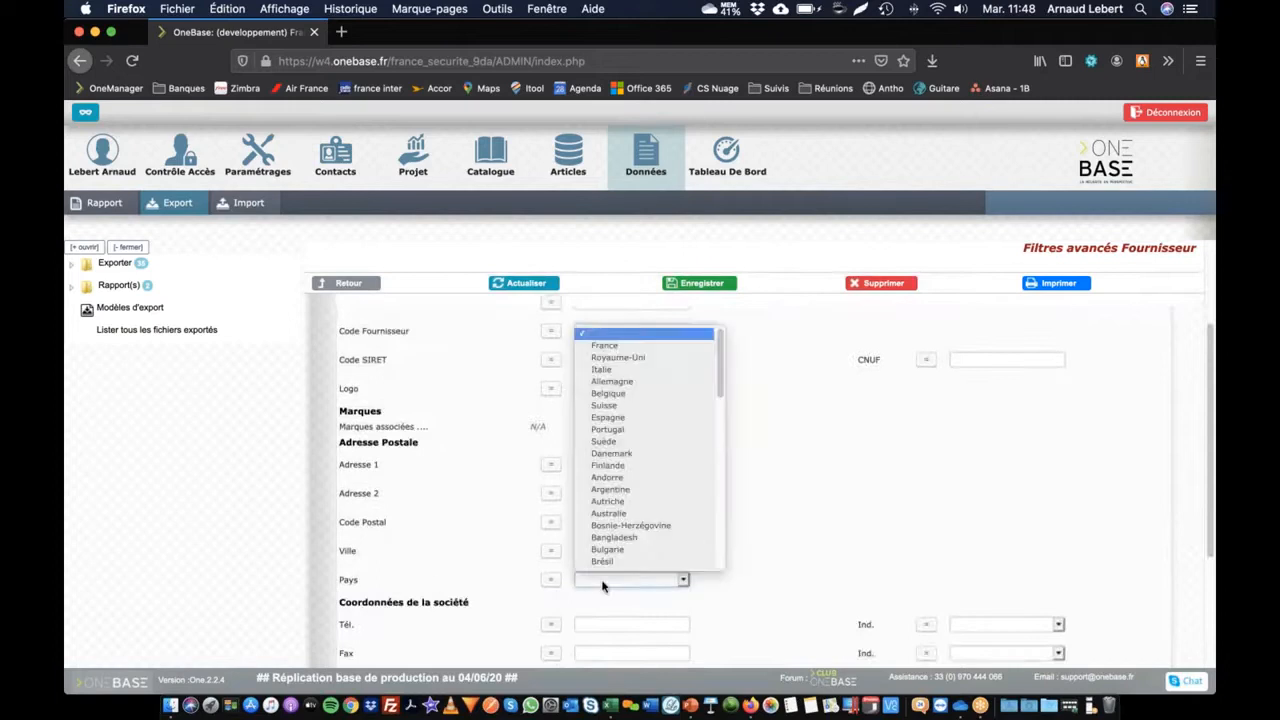
click(622, 370)
click(703, 284)
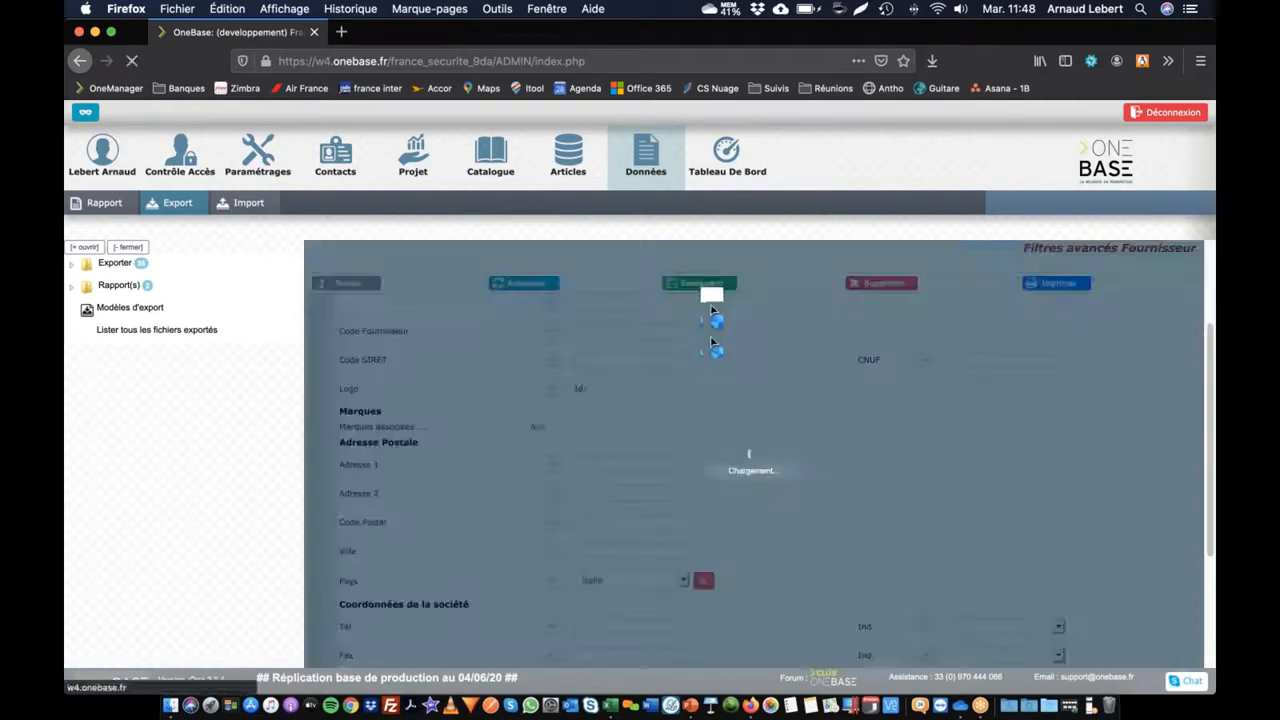
click(346, 284)
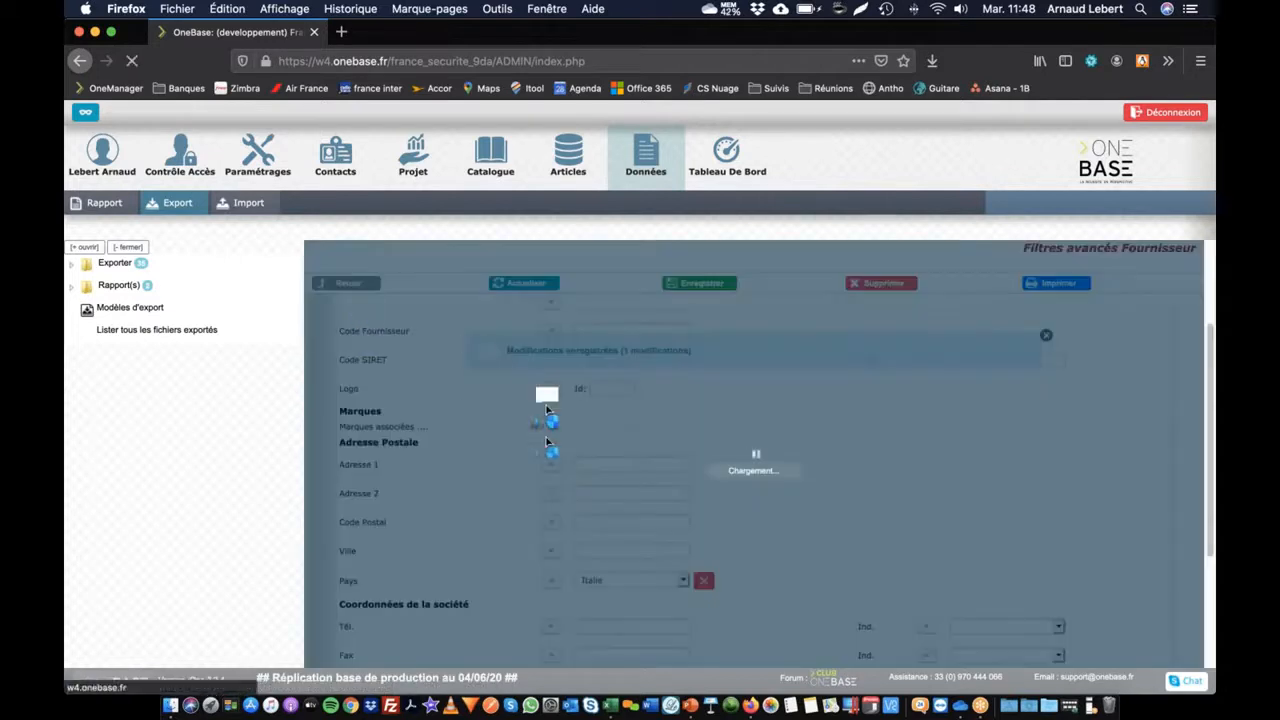
scroll(704, 497, down, 3)
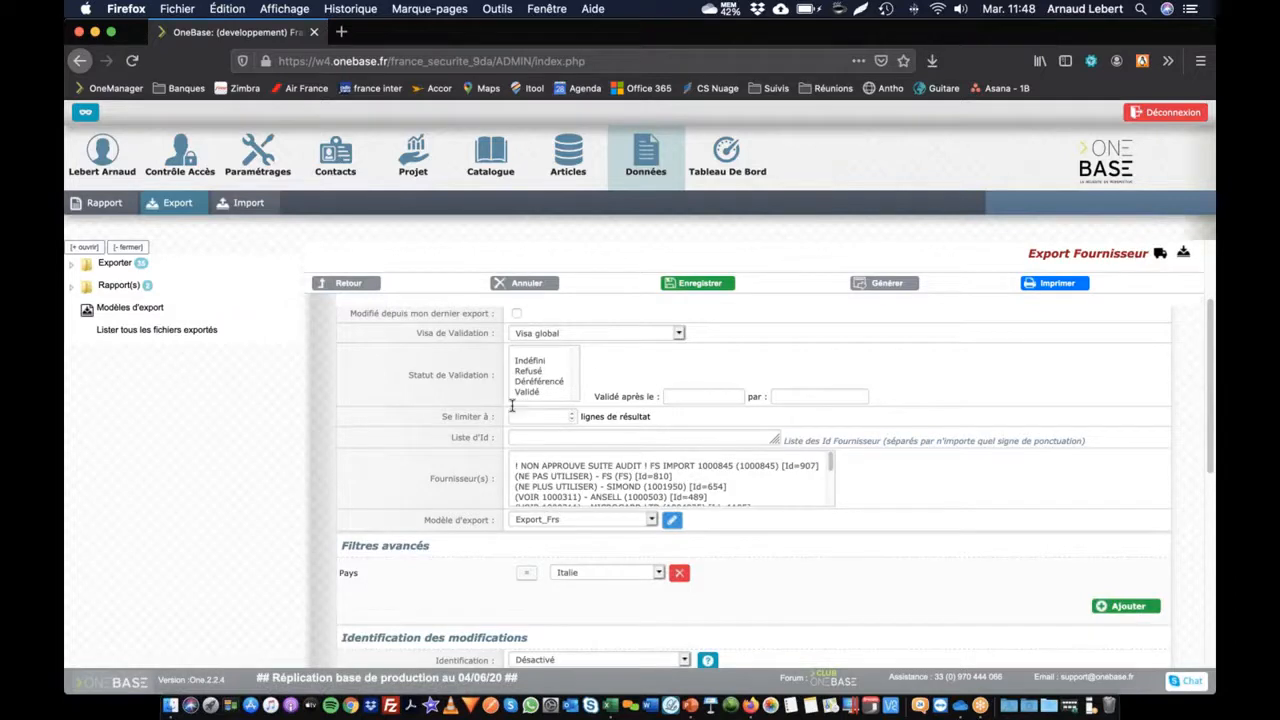
Step: Generate the supplier export as an XLSX file (21 lines, 23 columns)
scroll(590, 445, down, 7)
scroll(590, 445, down, 3)
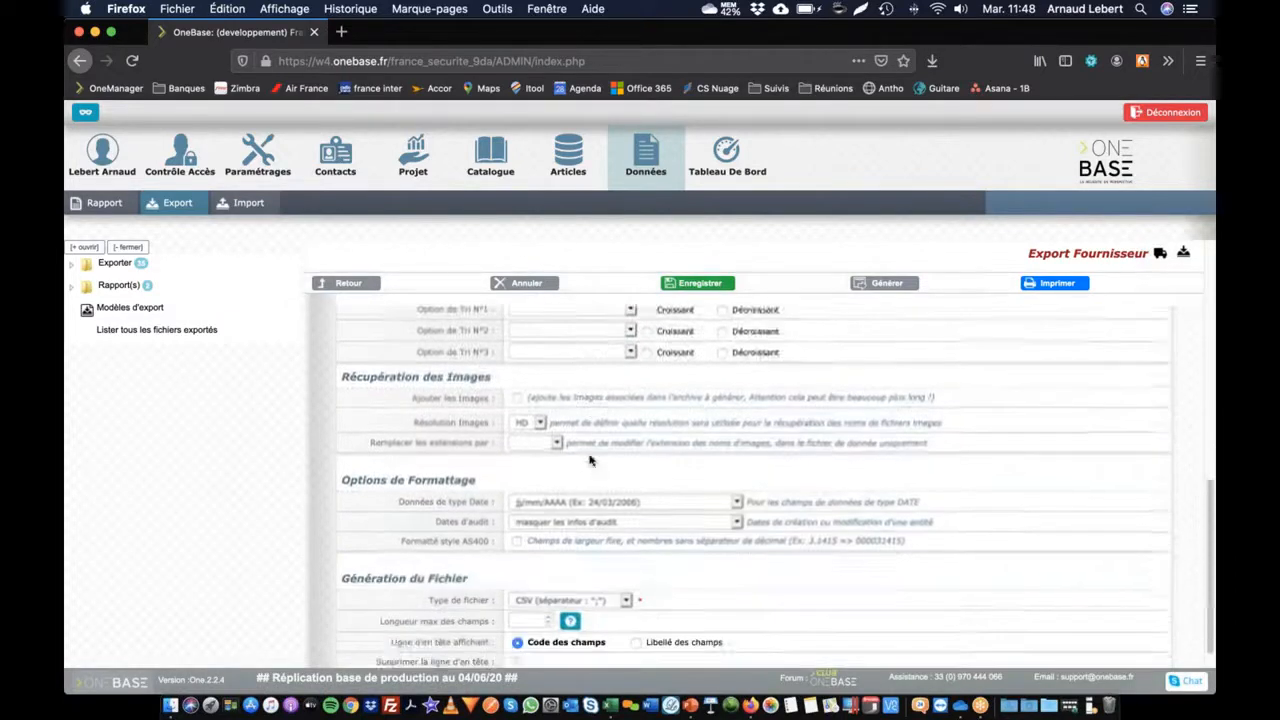
drag(436, 570, 503, 575)
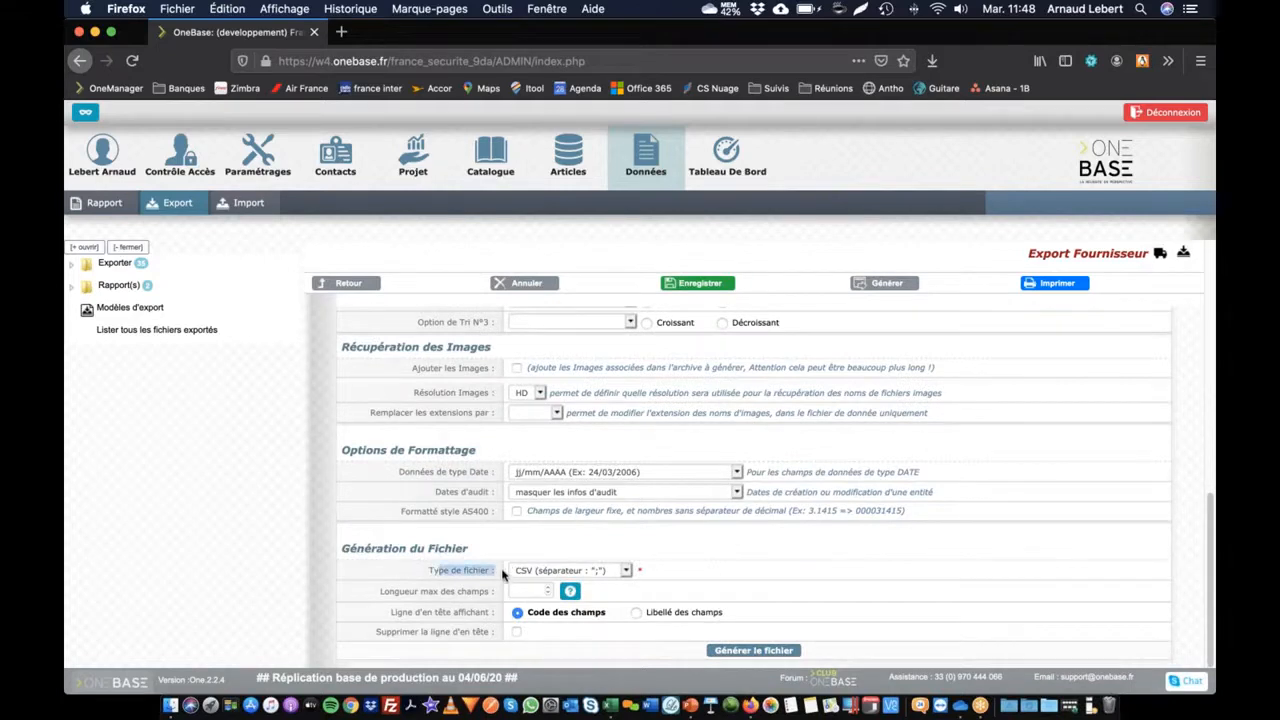
click(555, 572)
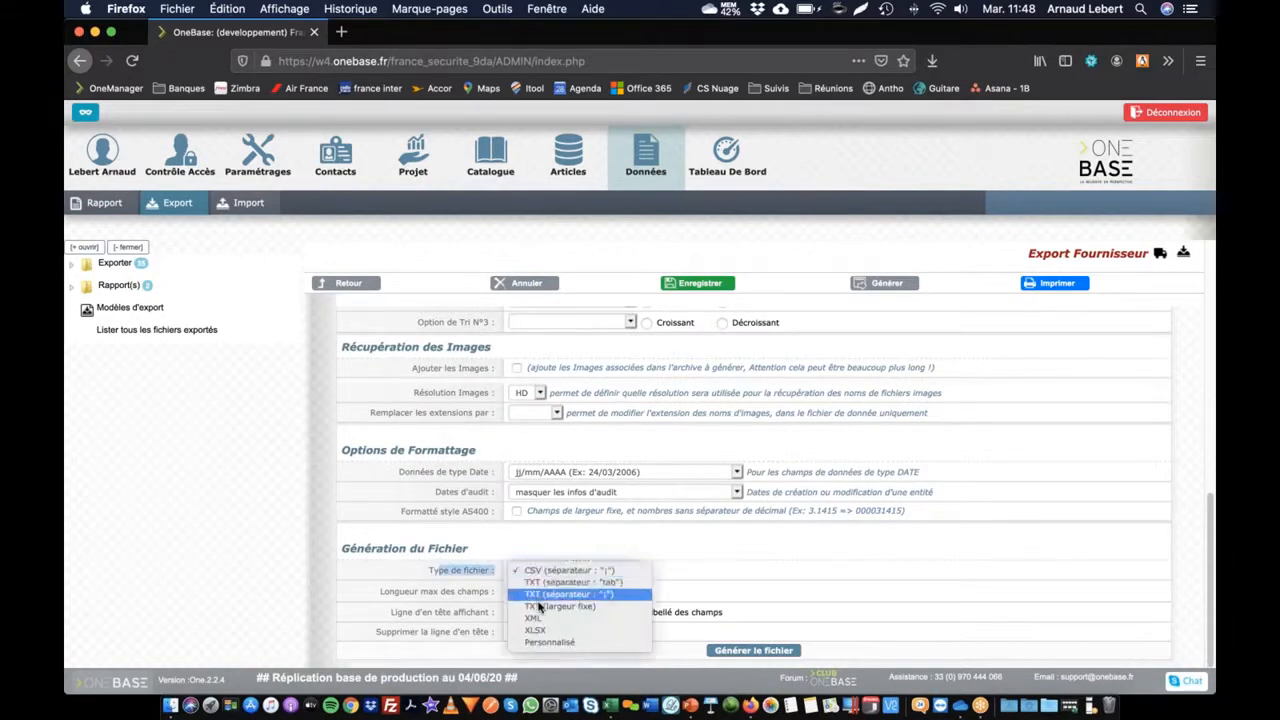
click(536, 630)
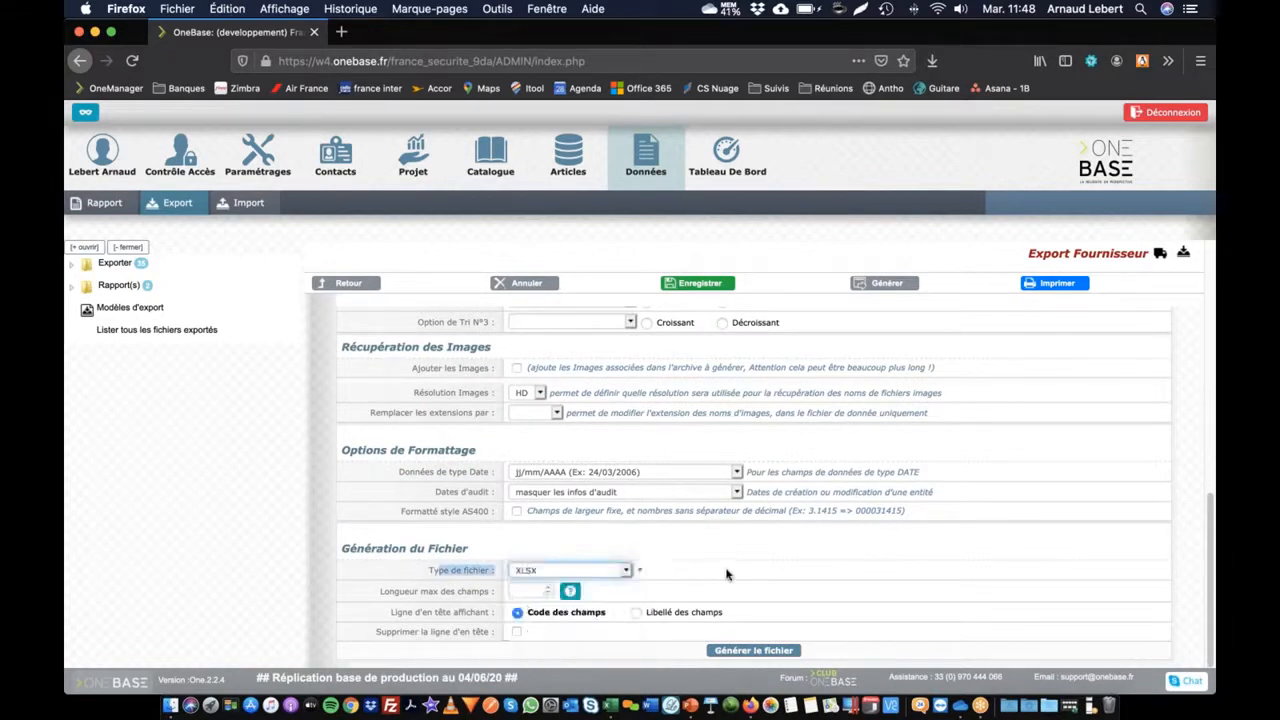
click(751, 651)
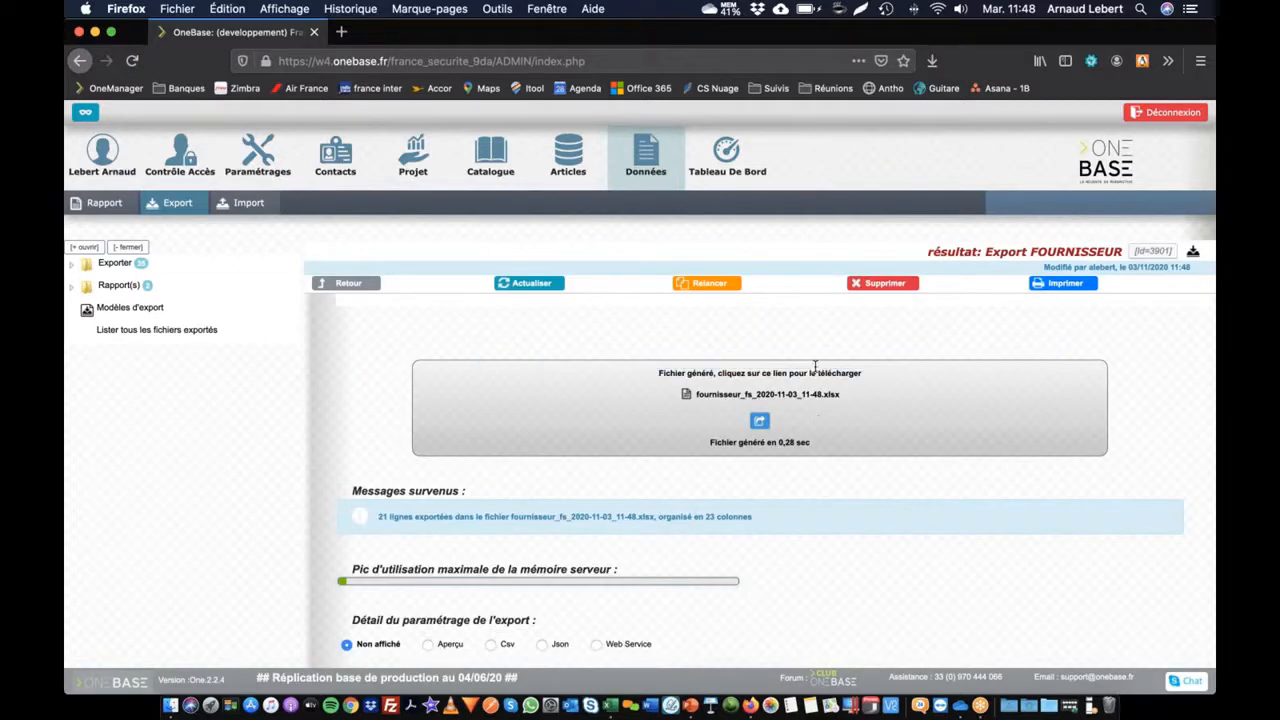
Step: Download fournisseur_fs_2020-11-03_11-48.xlsx and open it in Excel
click(785, 396)
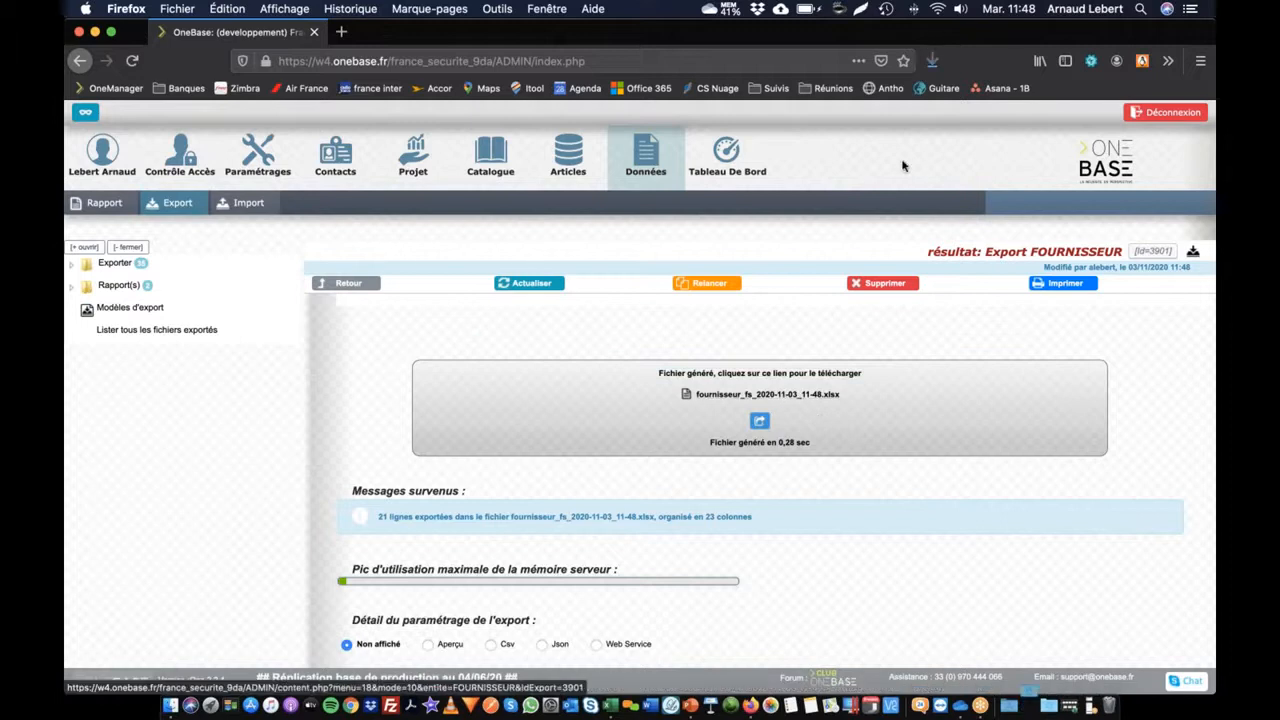
click(932, 62)
click(724, 100)
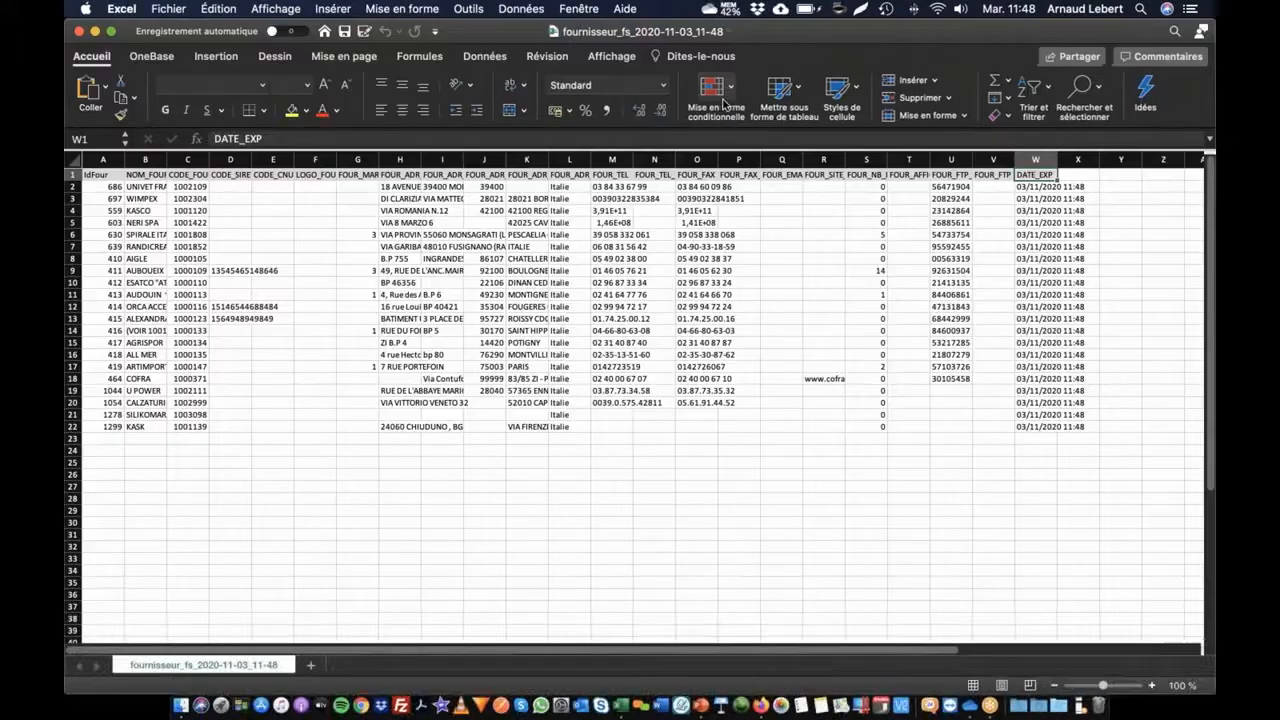
Step: Give A1:W22 all borders, widen the FOUR_TEL column M, then return to OneBase in the browser
click(102, 187)
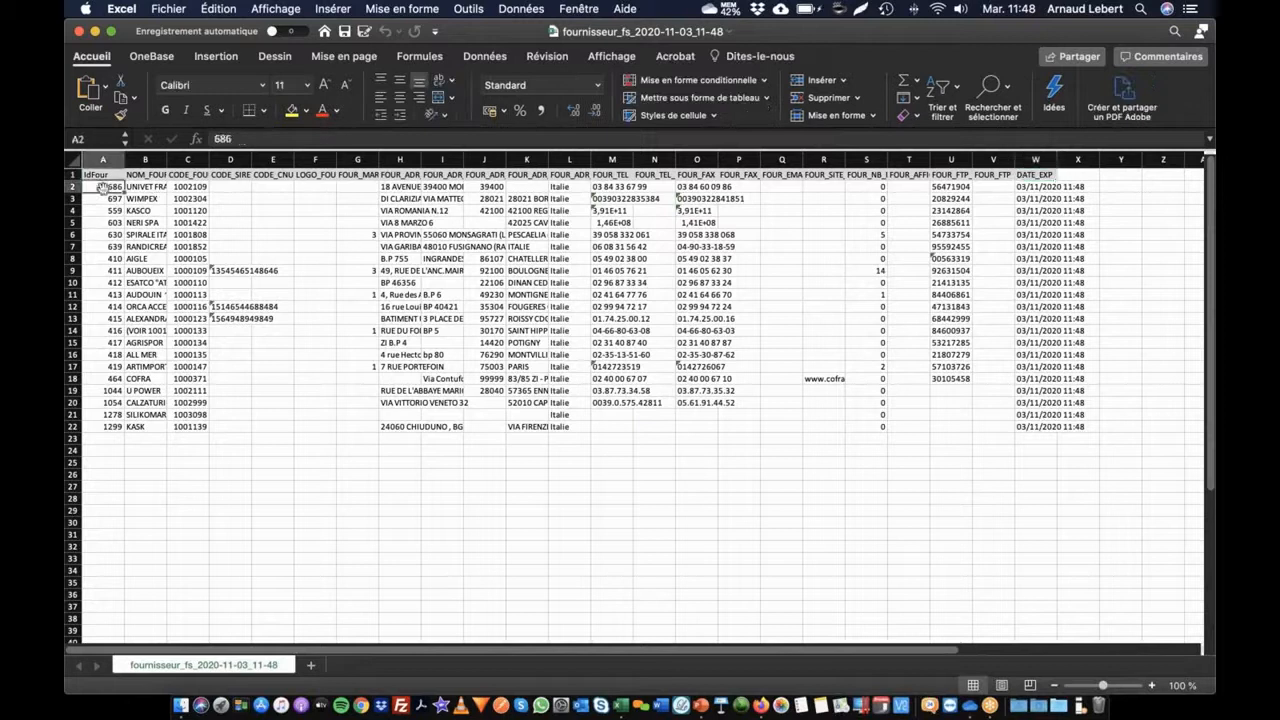
key(super+a)
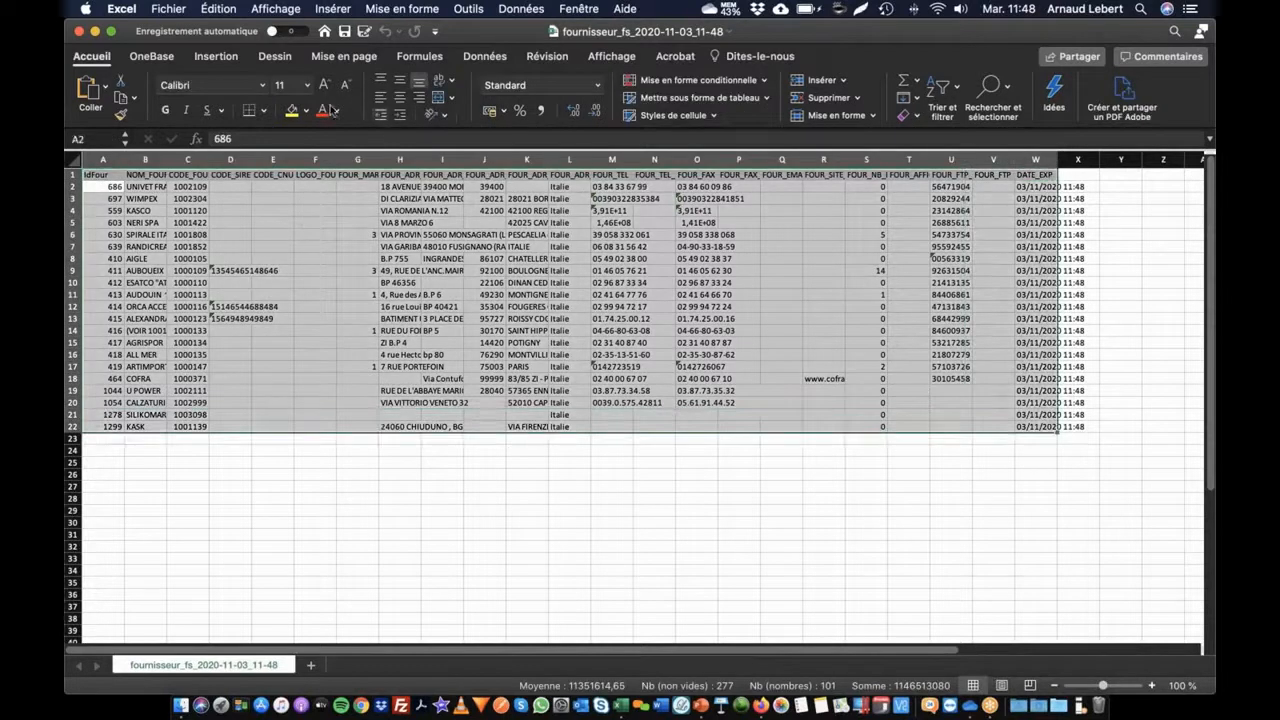
click(264, 110)
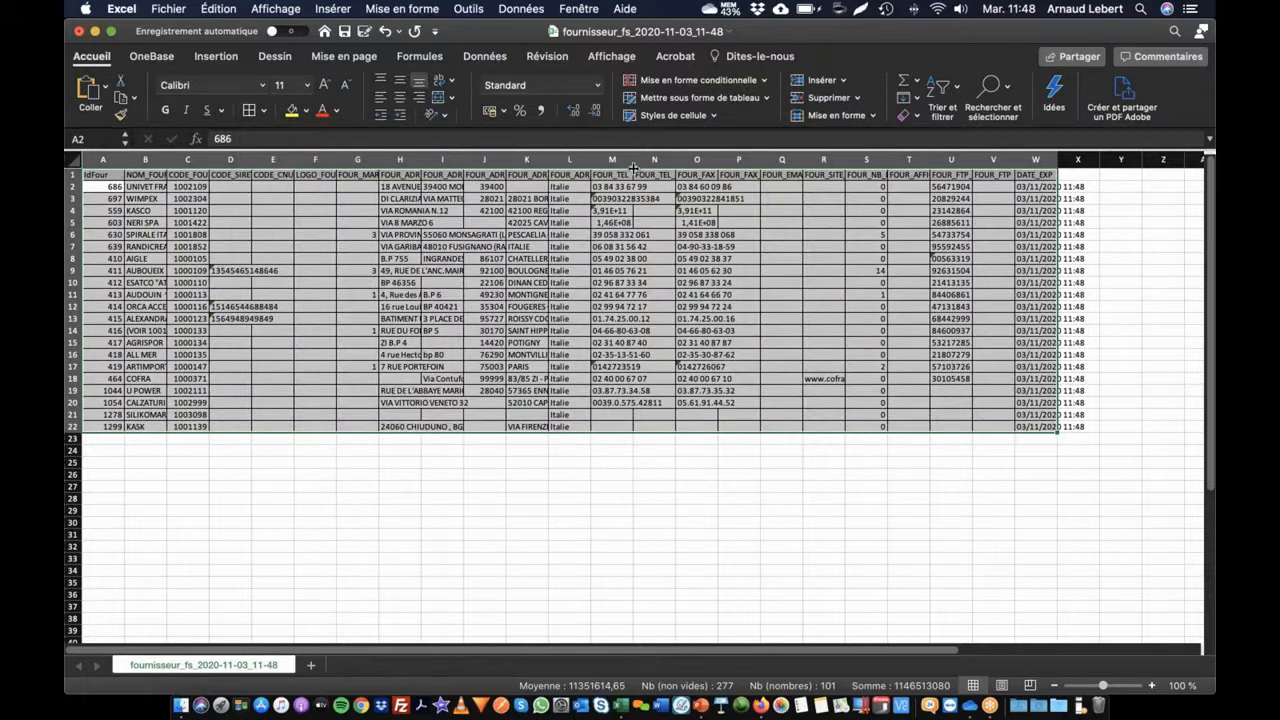
drag(633, 163, 750, 163)
click(650, 211)
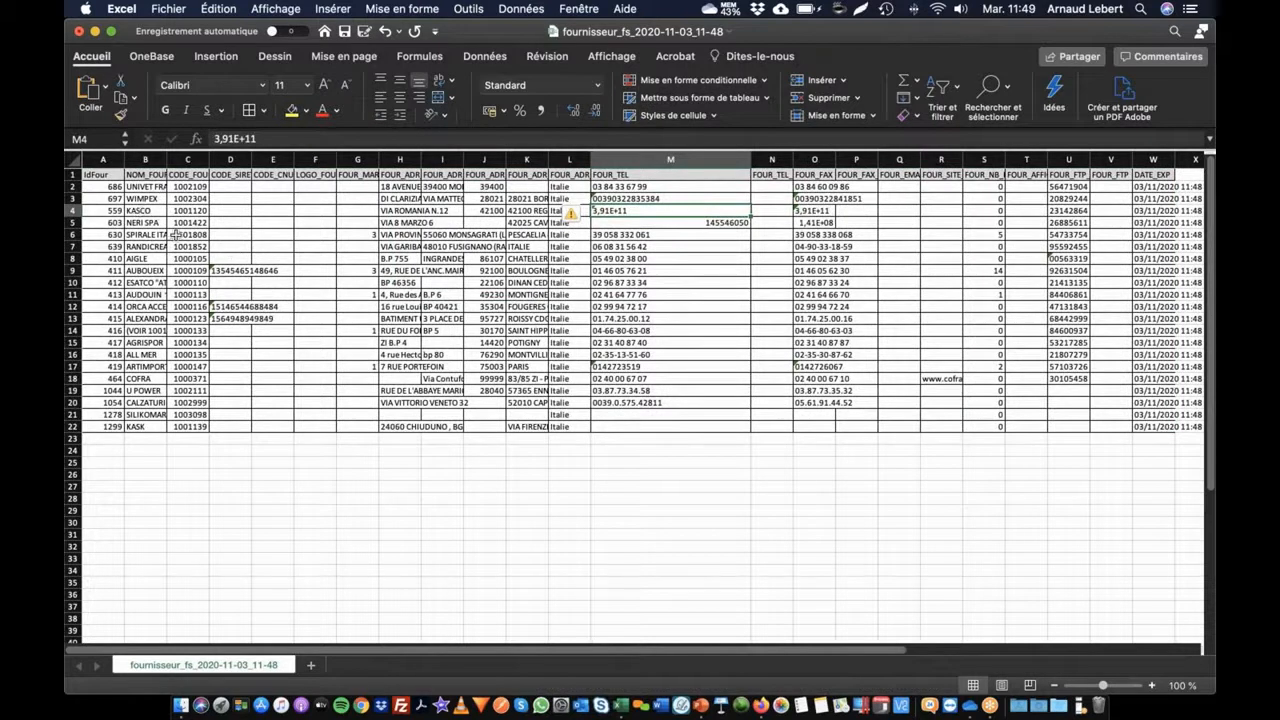
key(super+Tab)
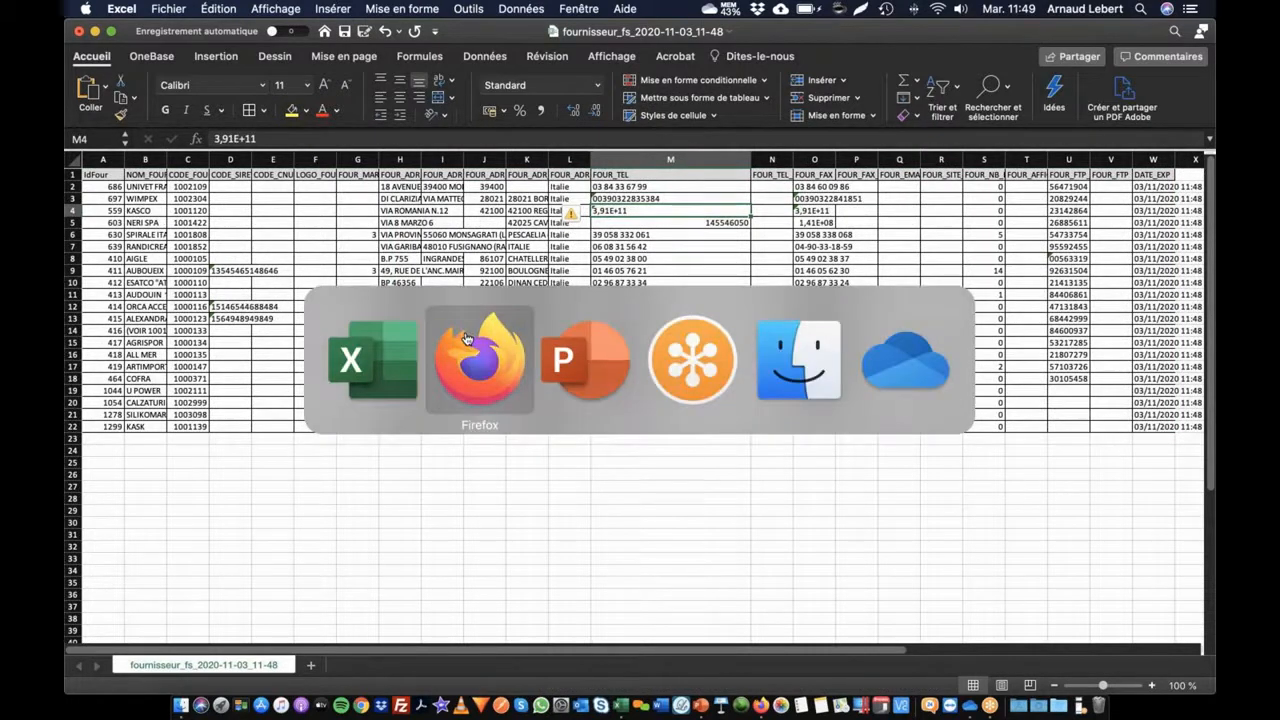
click(466, 339)
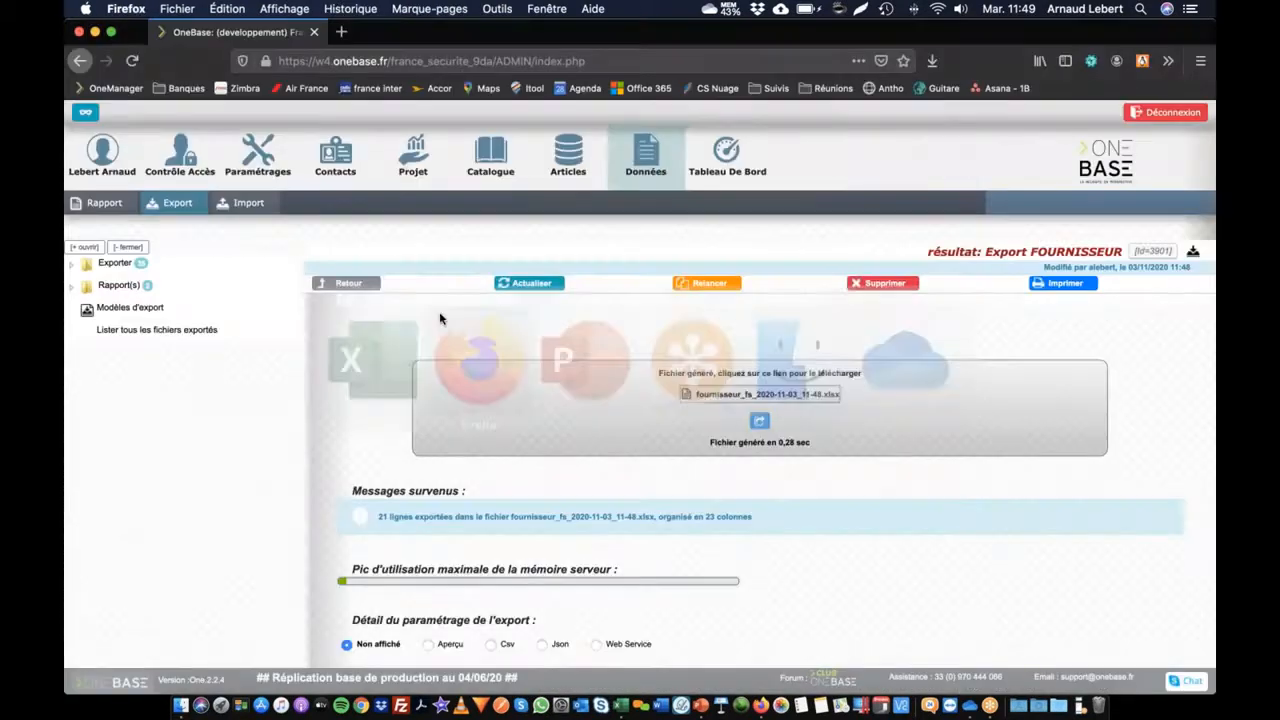
Step: Filter the Contacts module by the keyword 'kasco'
click(336, 155)
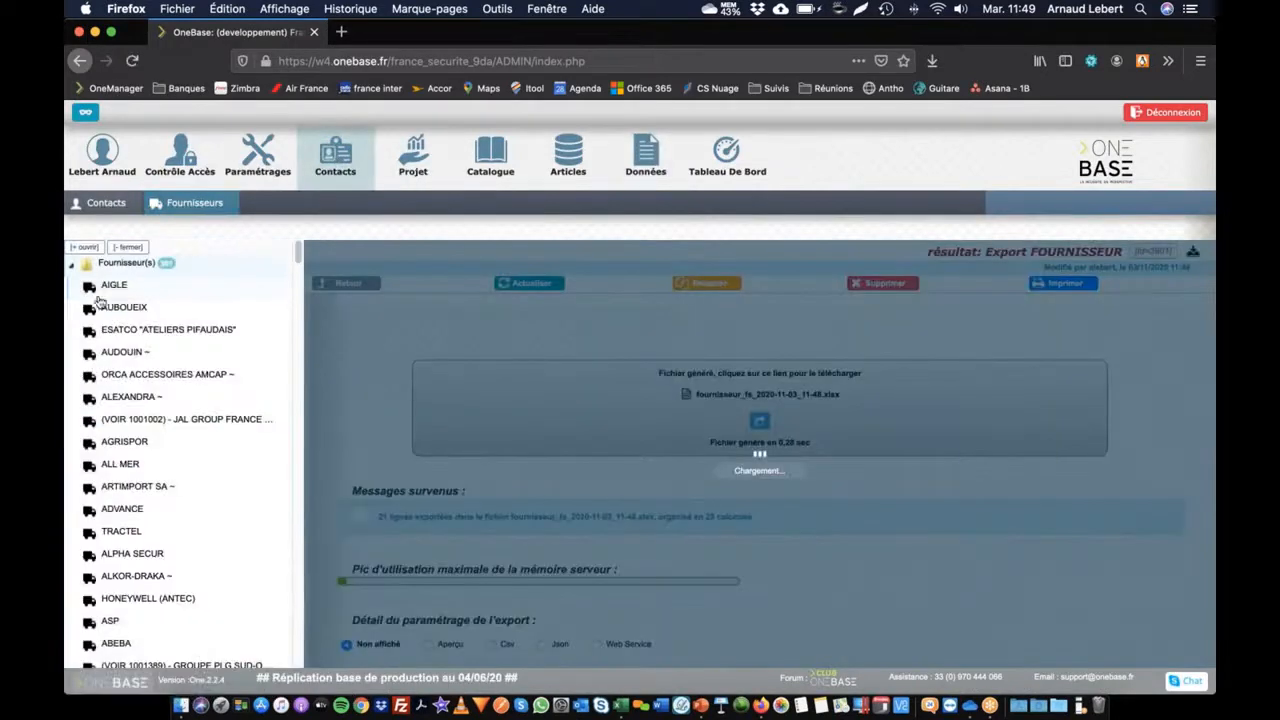
scroll(176, 490, down, 10)
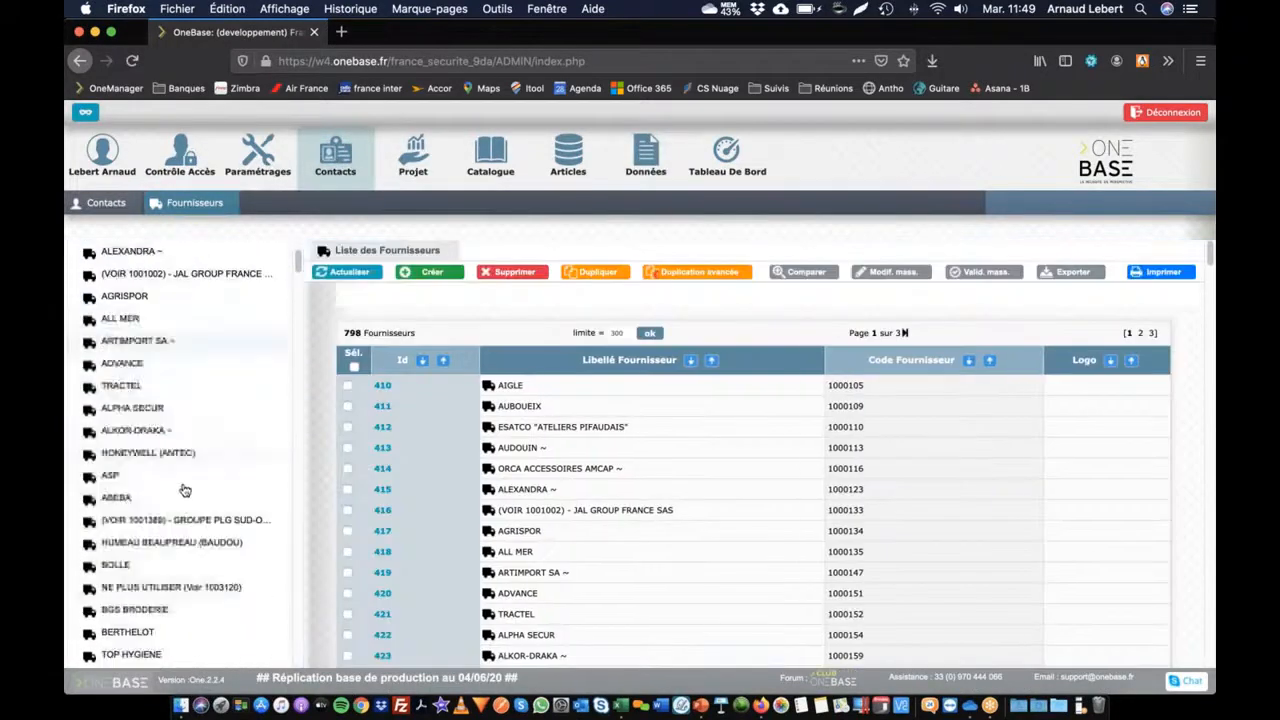
scroll(176, 502, down, 20)
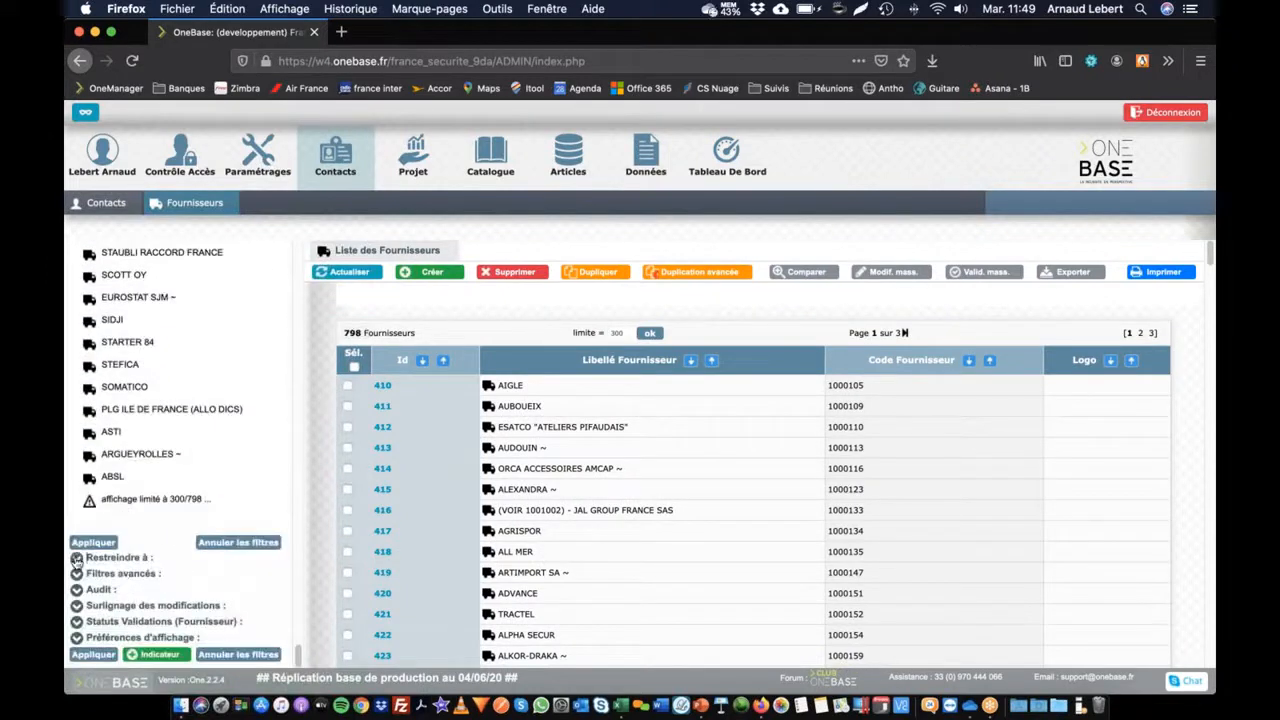
click(77, 557)
click(156, 577)
text(kasco)
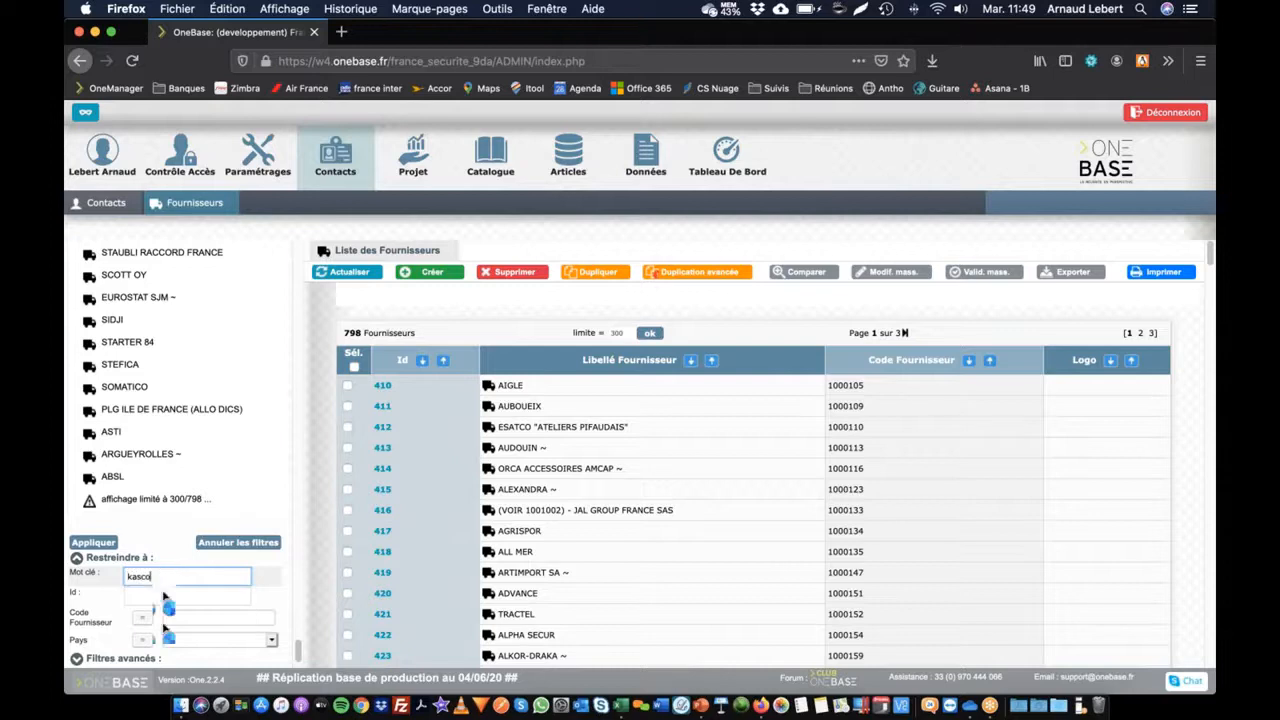
key(Return)
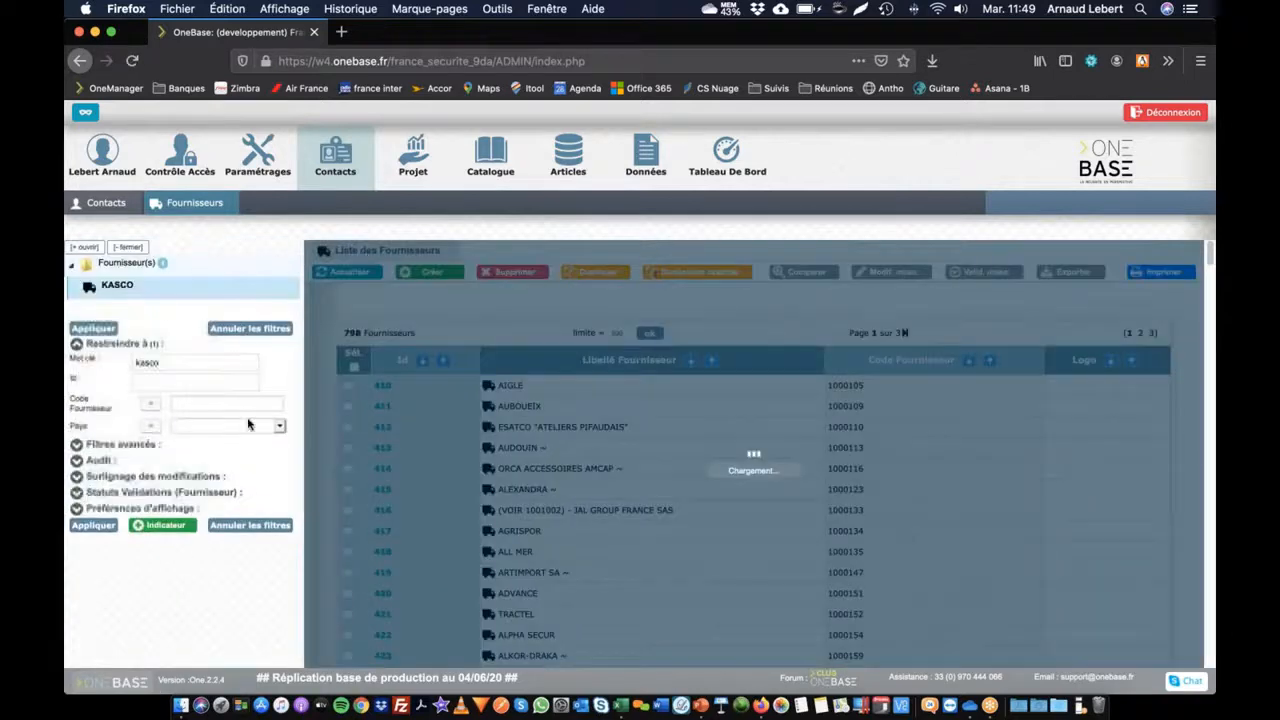
Step: Check the KASCO record's phone value, stored as 3,91E+11, then switch to Excel
scroll(600, 440, down, 6)
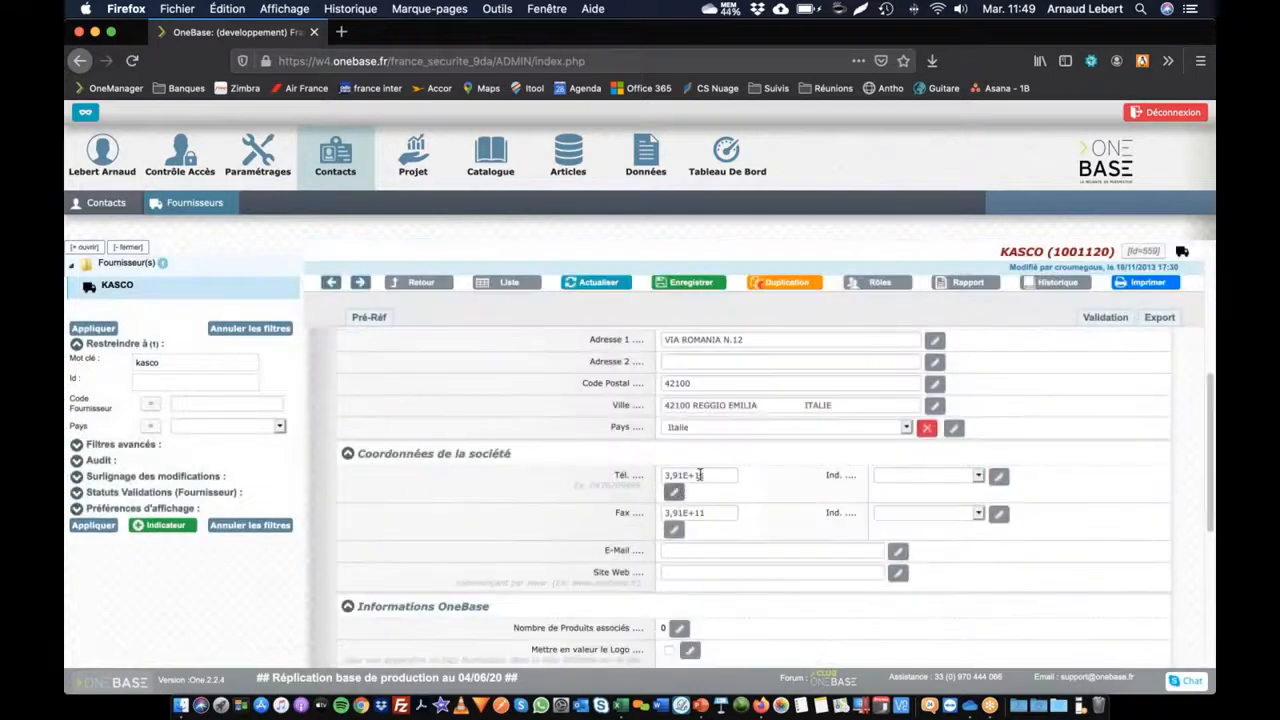
click(701, 475)
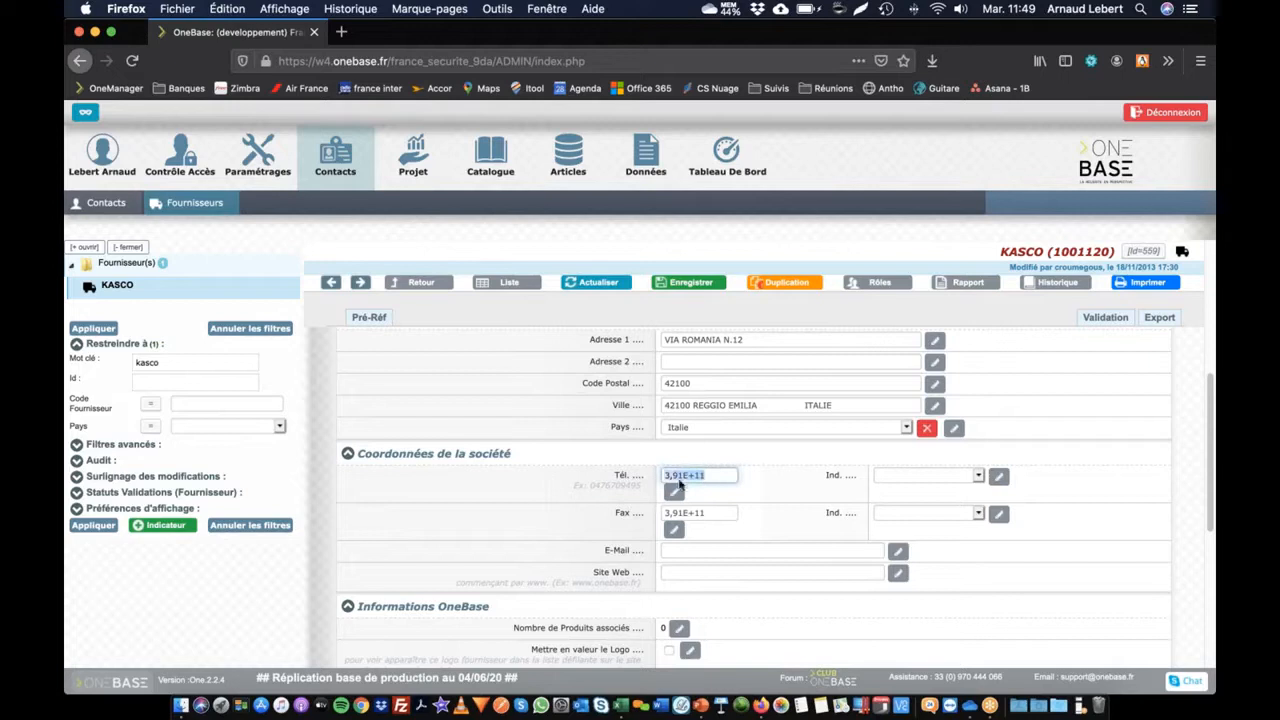
key(super+Tab)
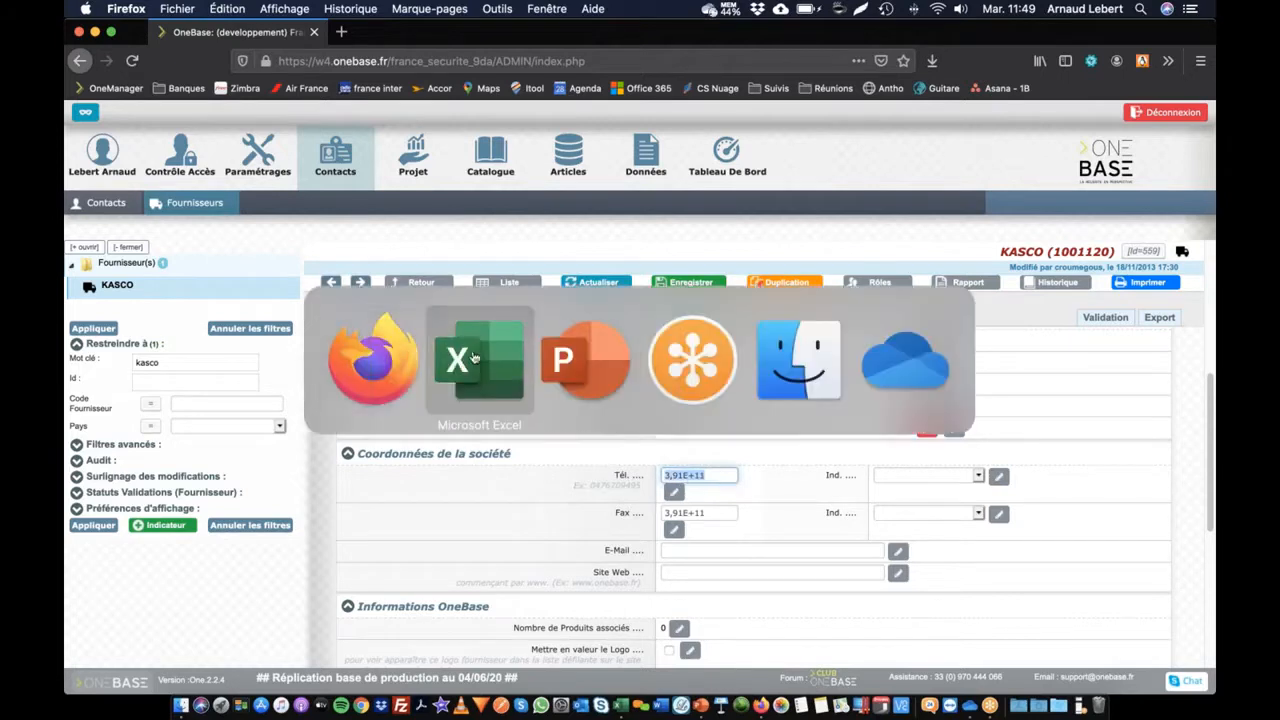
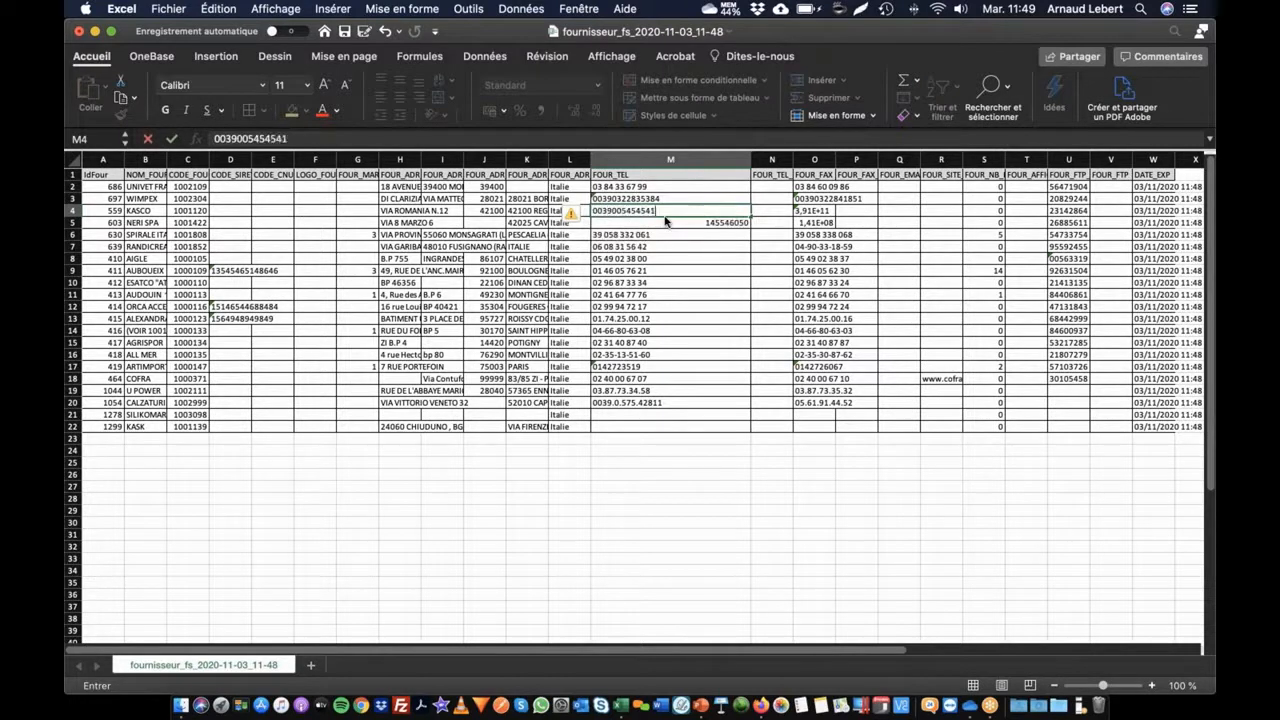
Step: Enter KASCO's full phone number in M4 and full fax number in O4
key(Tab)
key(Tab)
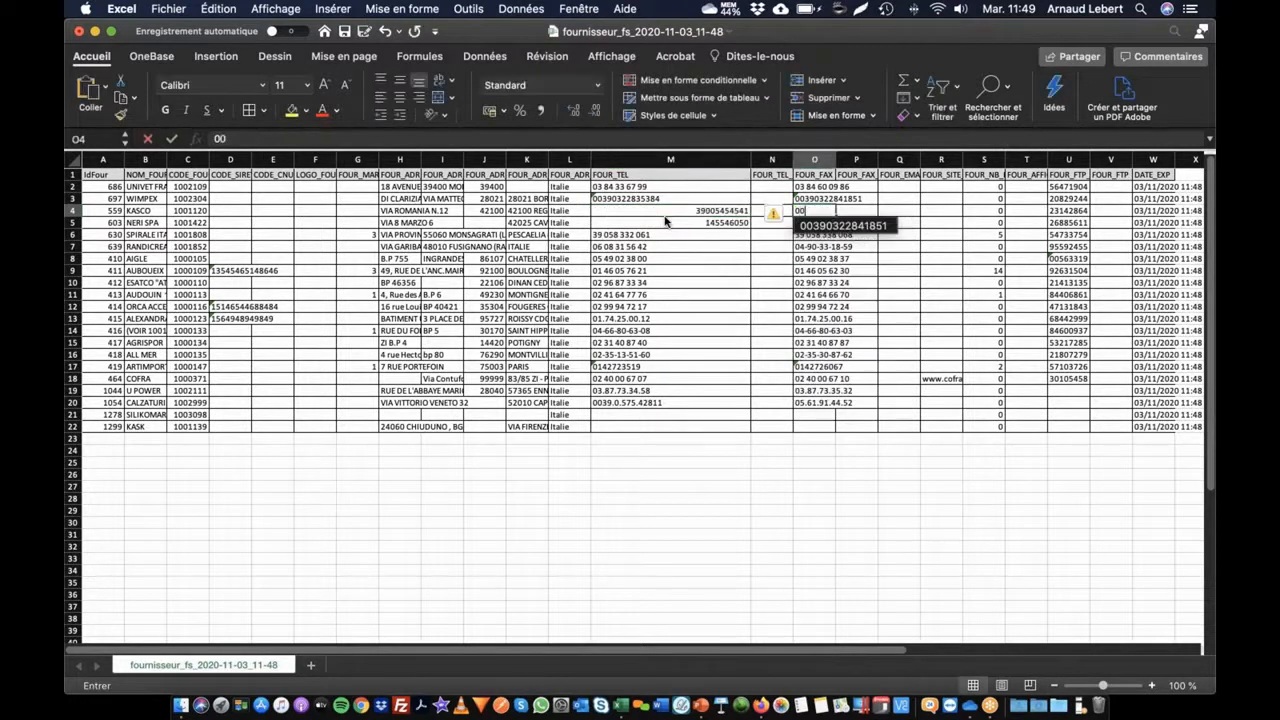
key(Tab)
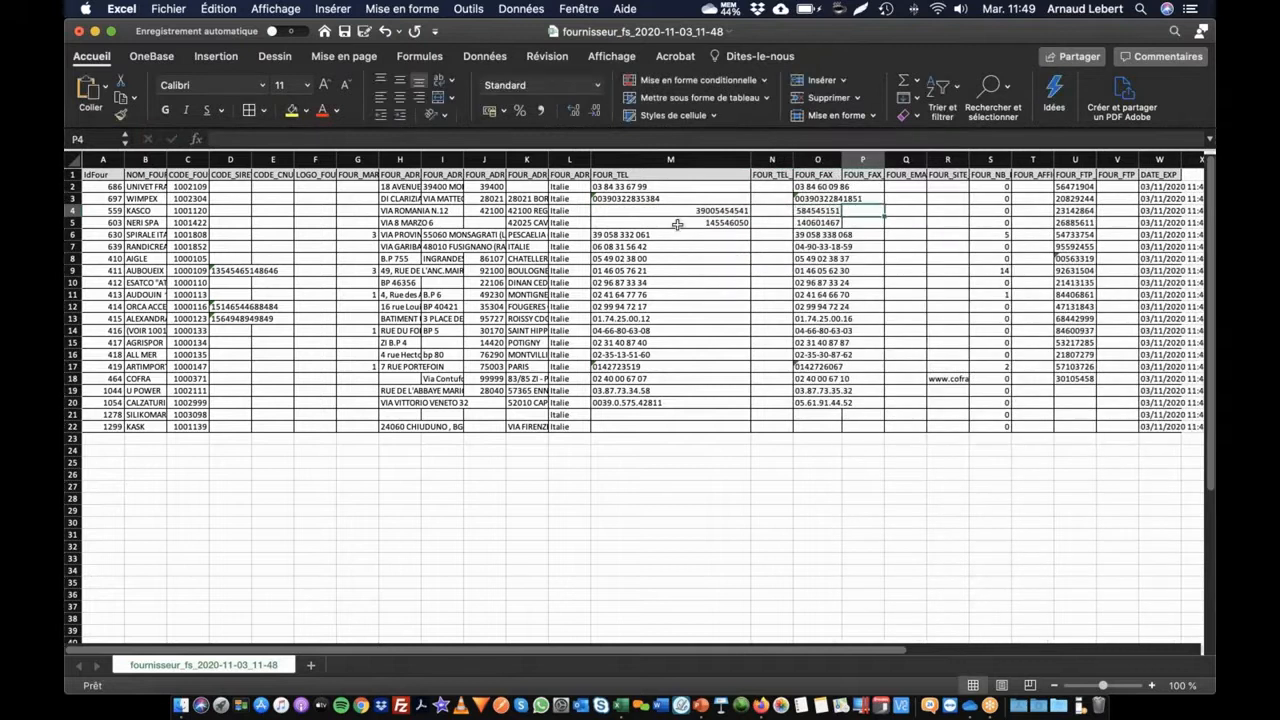
click(670, 226)
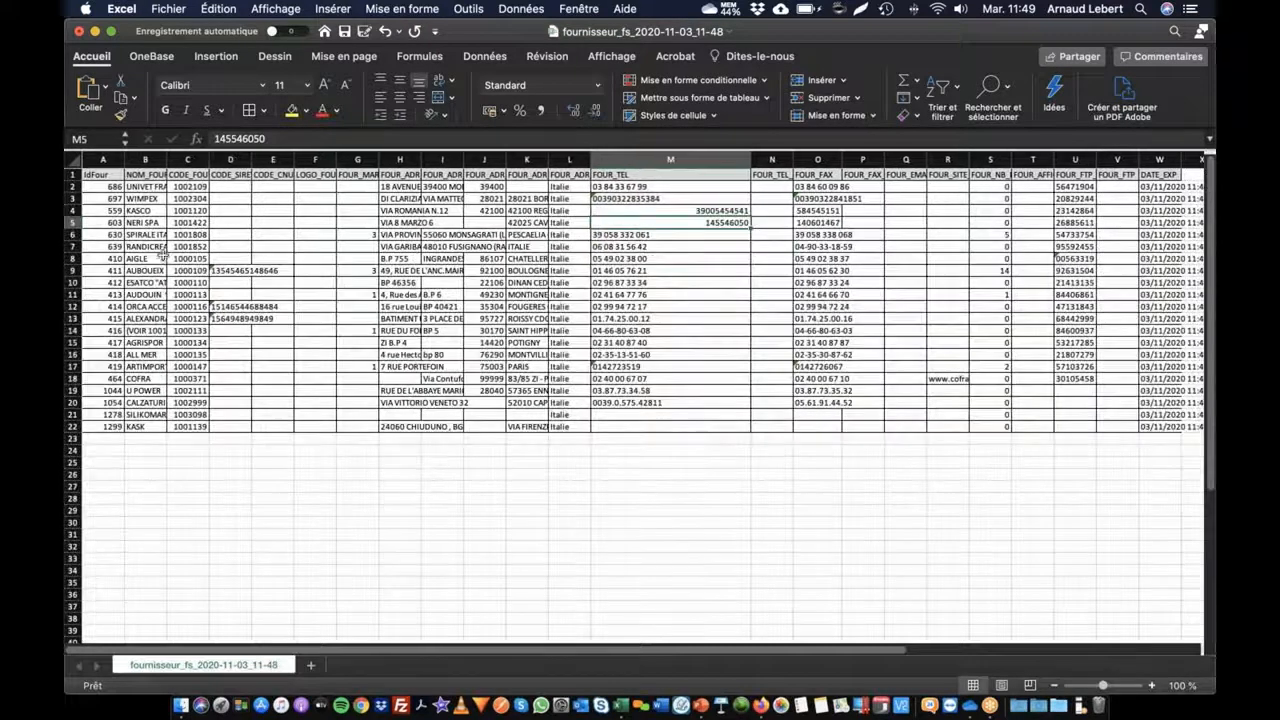
Step: Widen CODE_SIRET column D so the SIRET codes show in full
drag(251, 160, 331, 160)
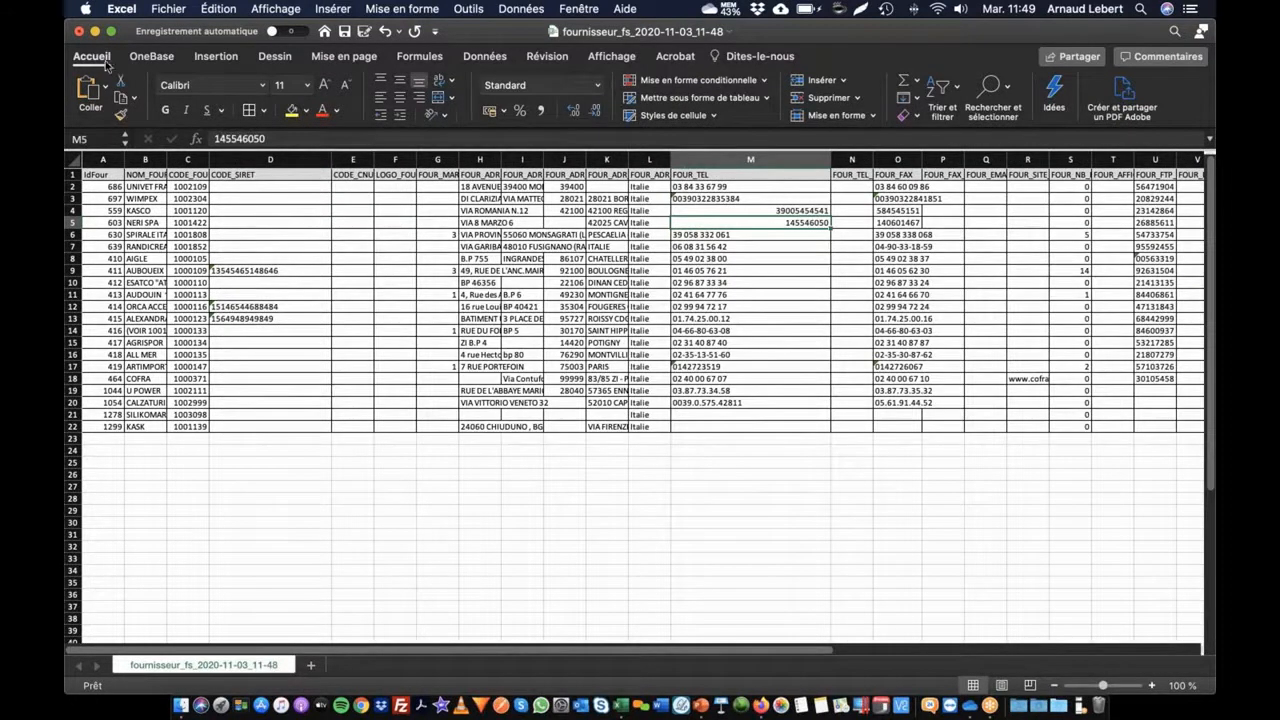
click(144, 57)
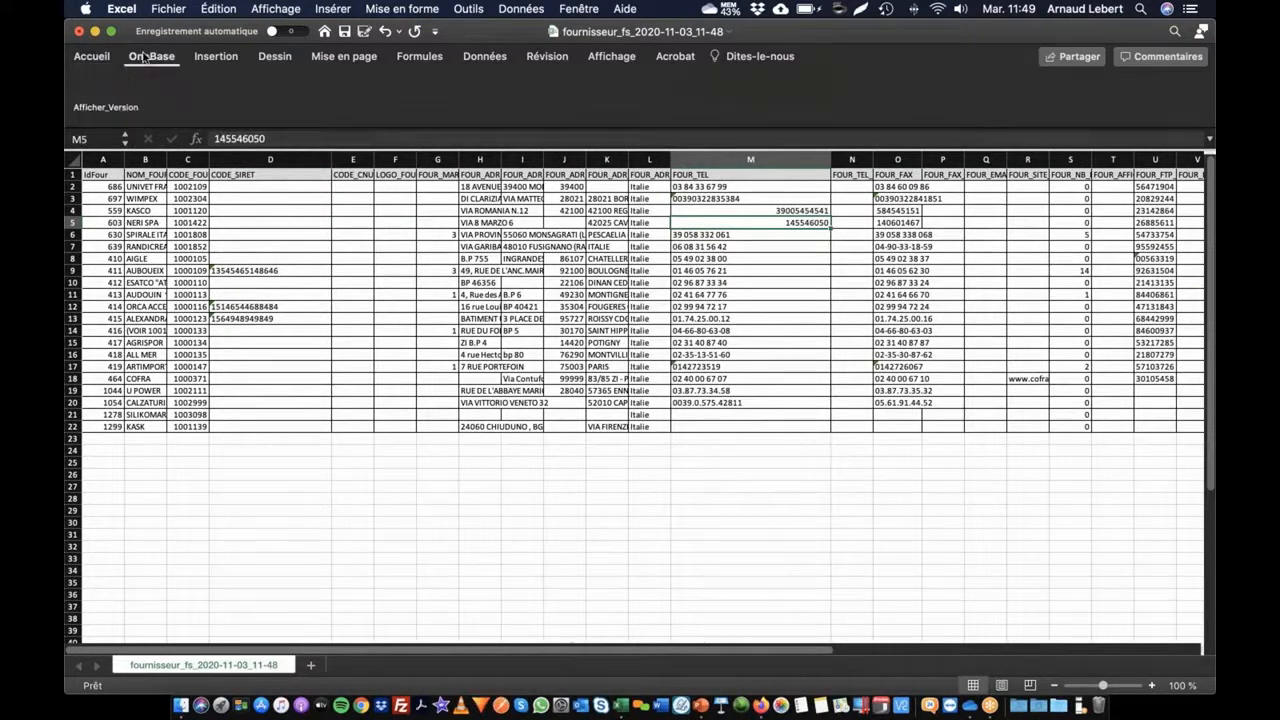
click(91, 56)
Step: Open Save As for the workbook, dismiss it, and return to OneBase in the browser
click(168, 9)
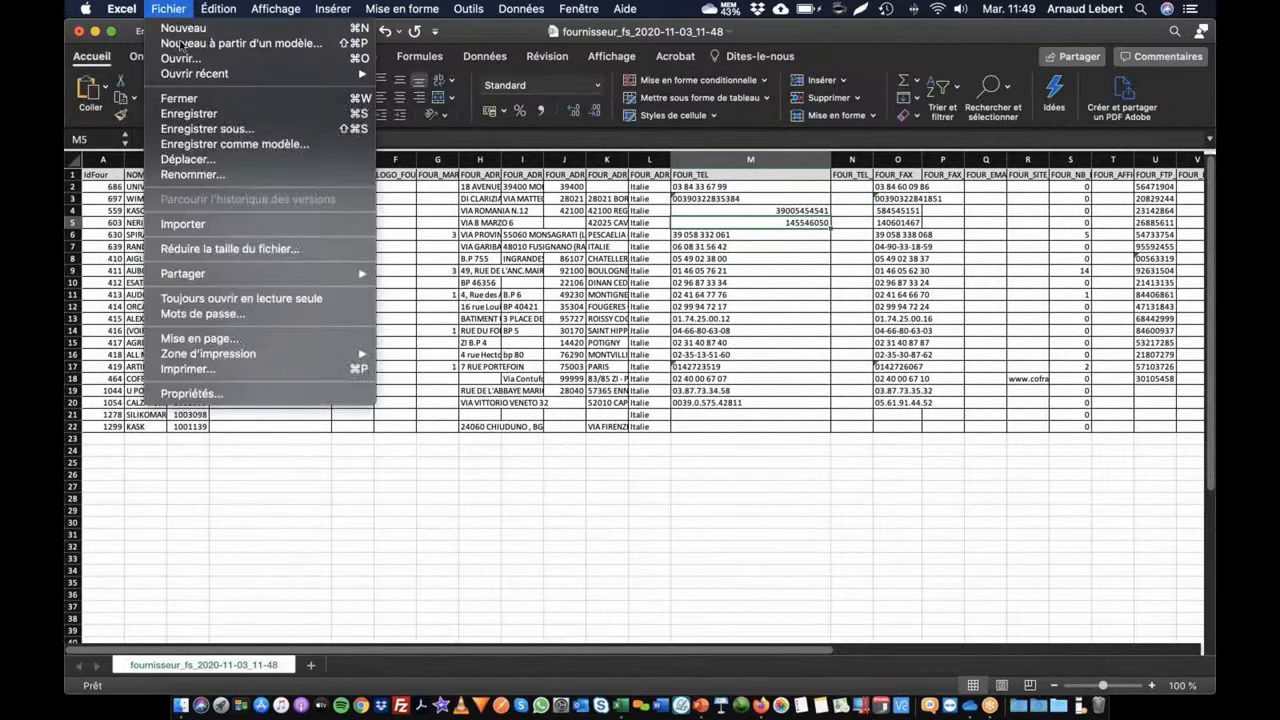
click(261, 131)
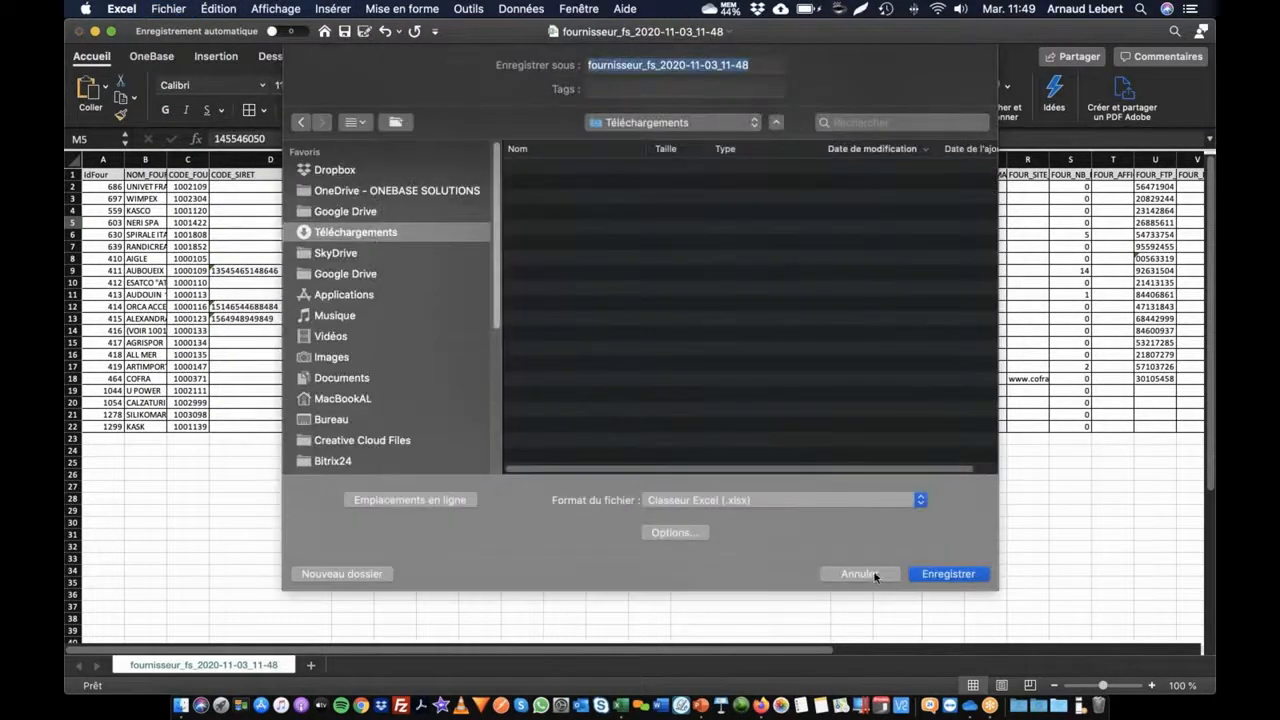
key(Return)
key(super+Tab)
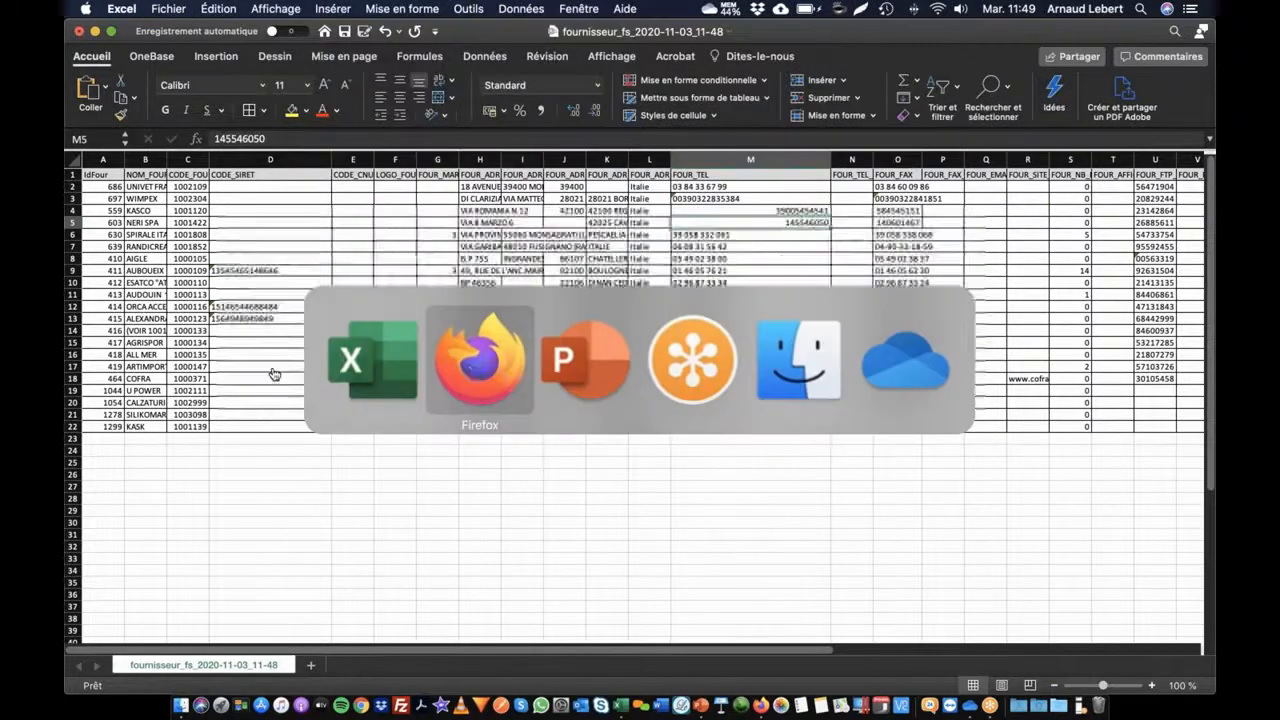
click(472, 371)
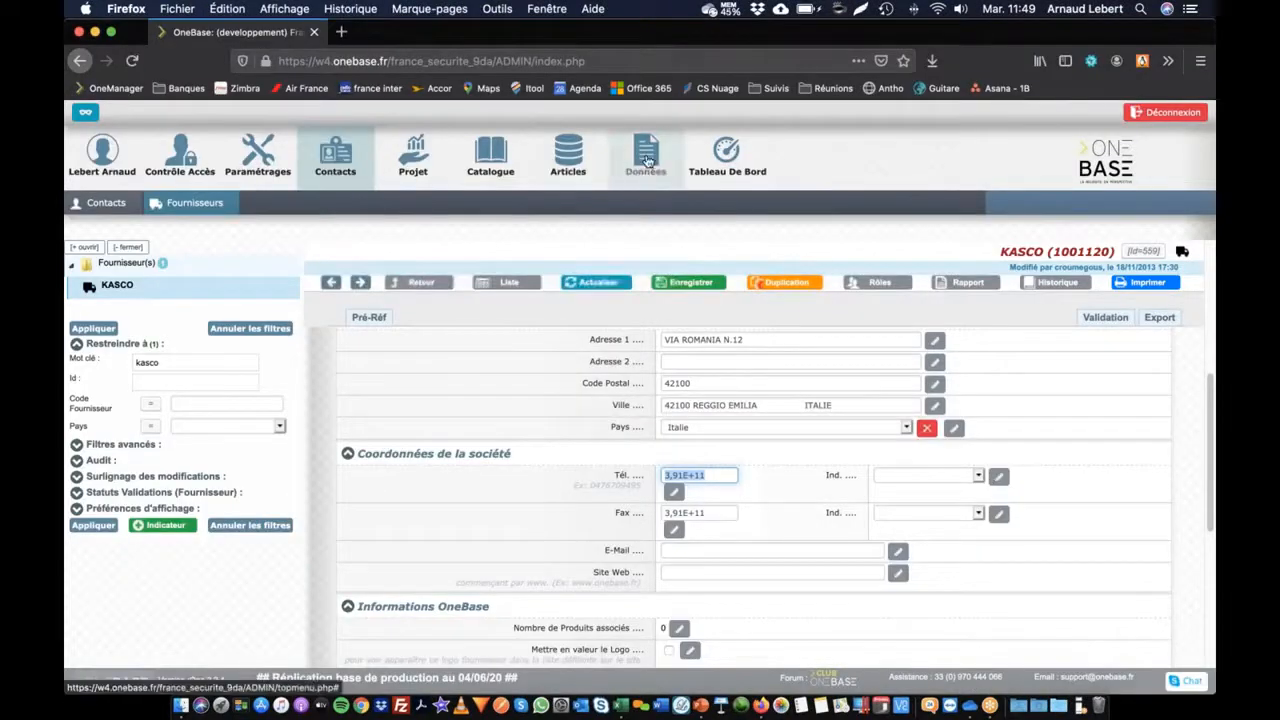
Step: Start a new Fournisseur import under Données > Import
click(243, 203)
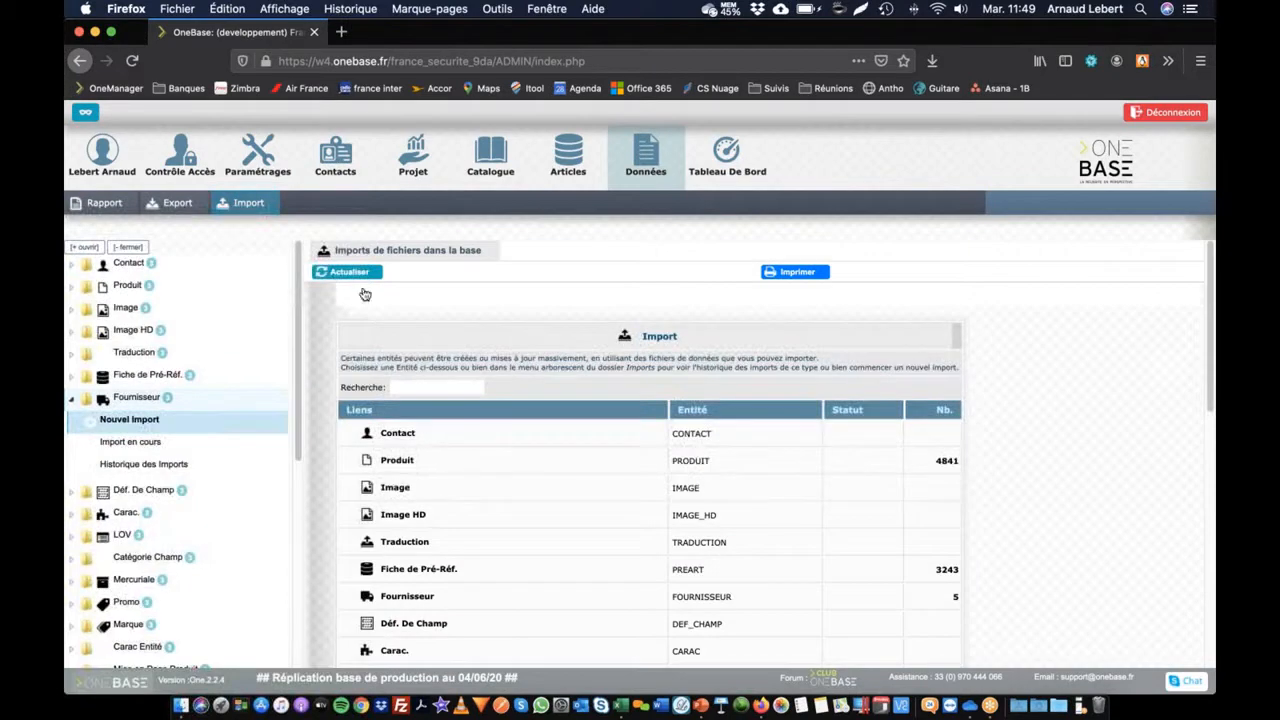
scroll(400, 500, down, 1)
click(405, 539)
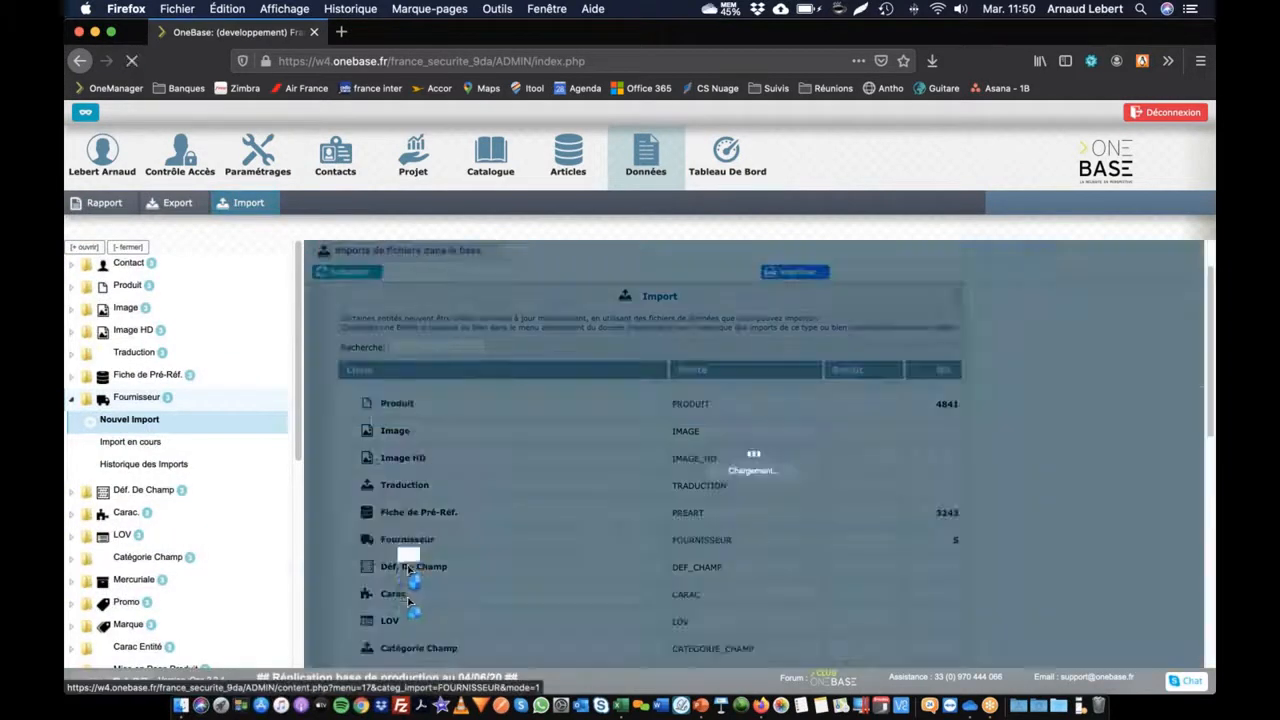
click(628, 273)
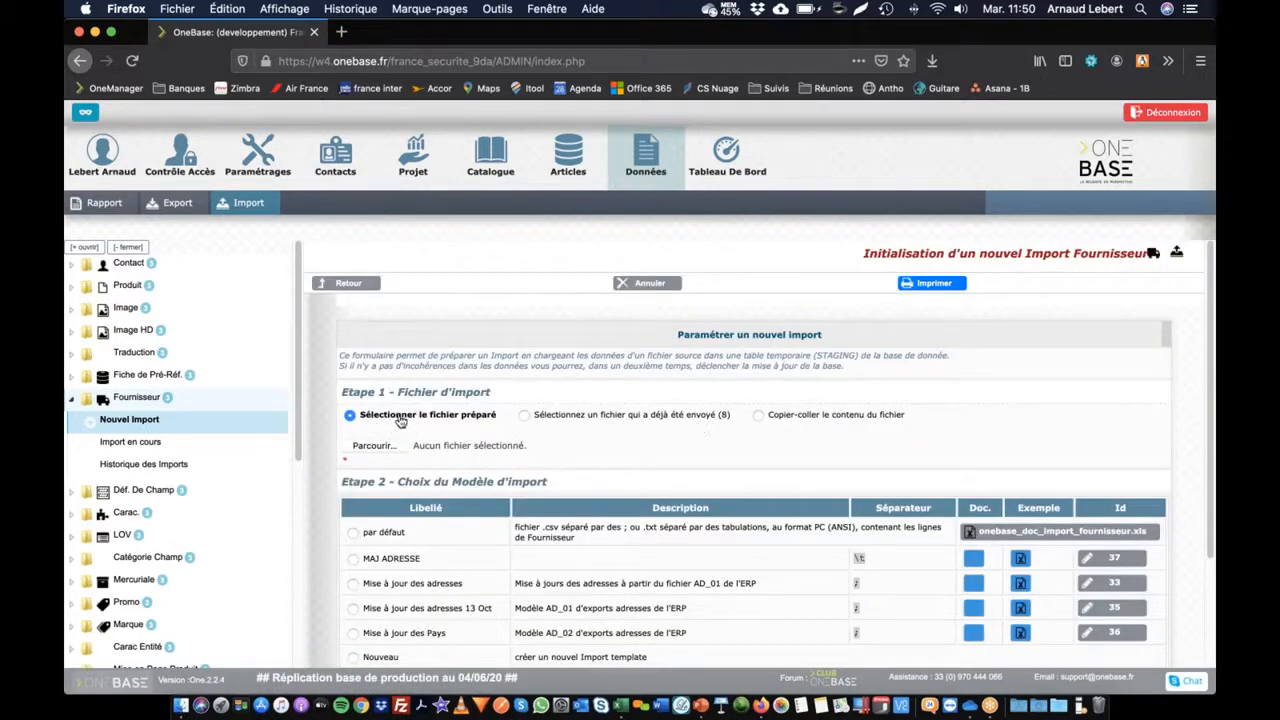
Step: Set the import source to 'Copier-coller le contenu du fichier' instead of a file from disk
click(368, 453)
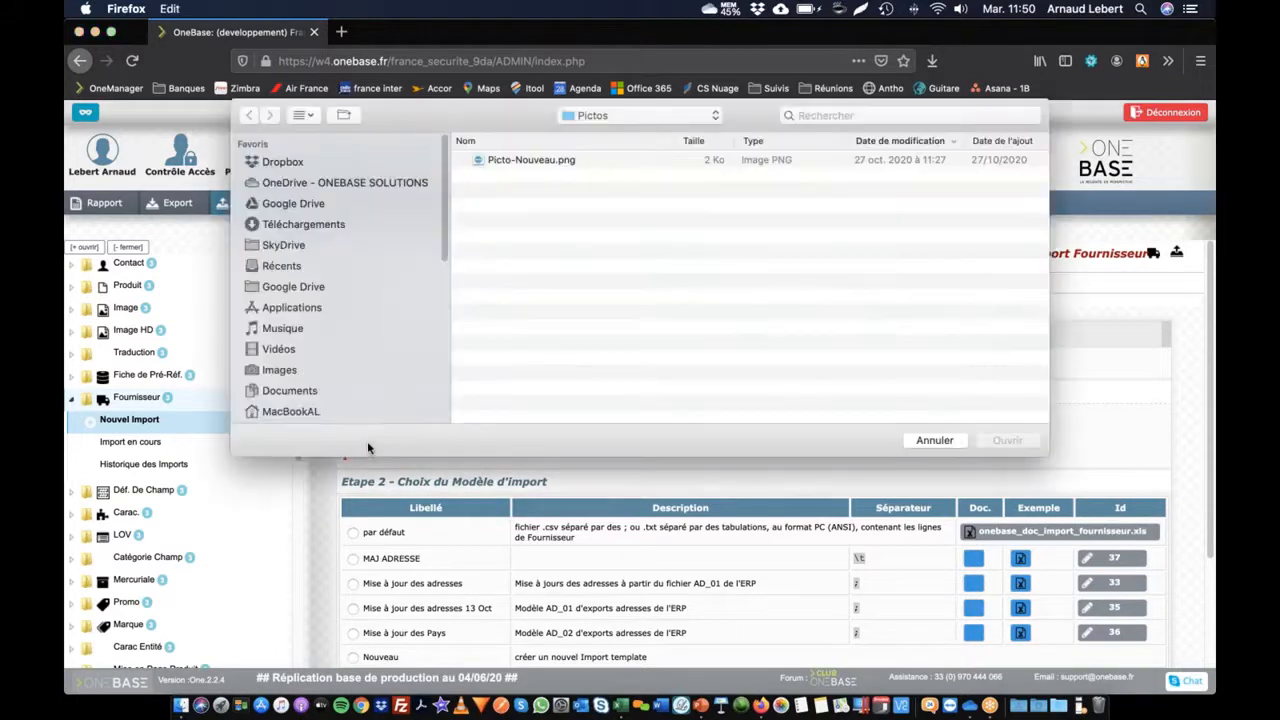
click(935, 440)
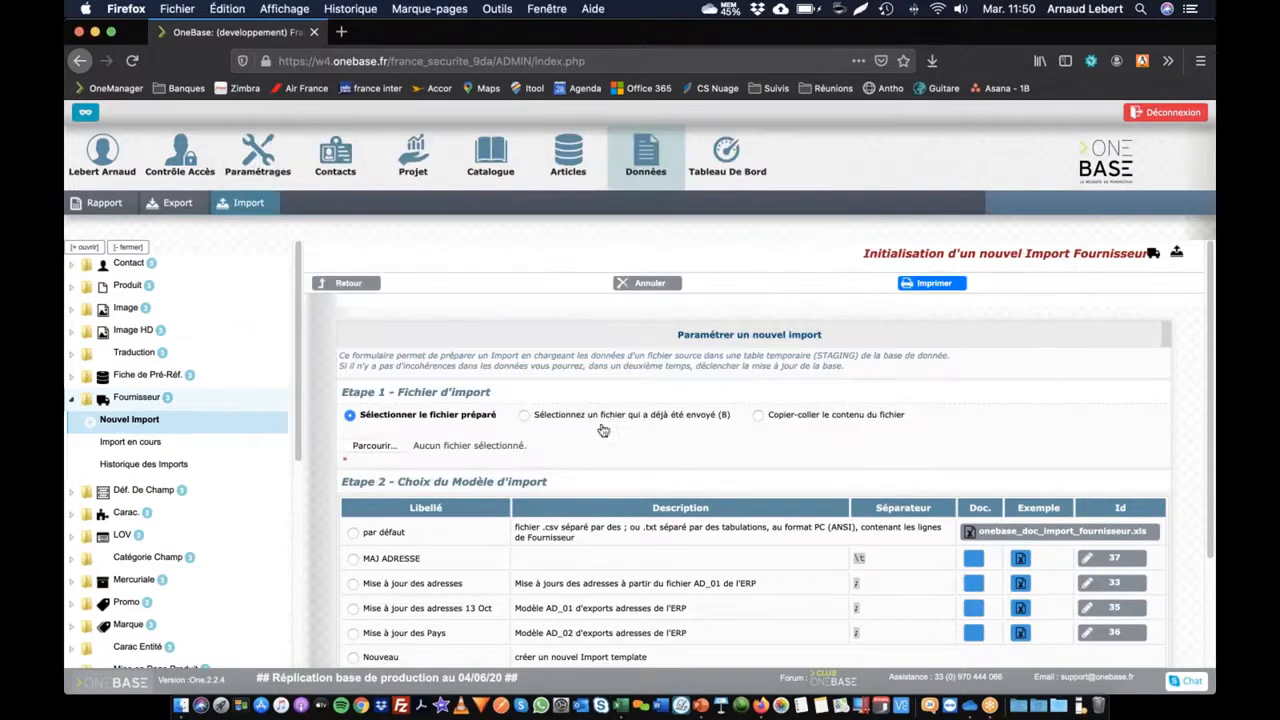
click(598, 419)
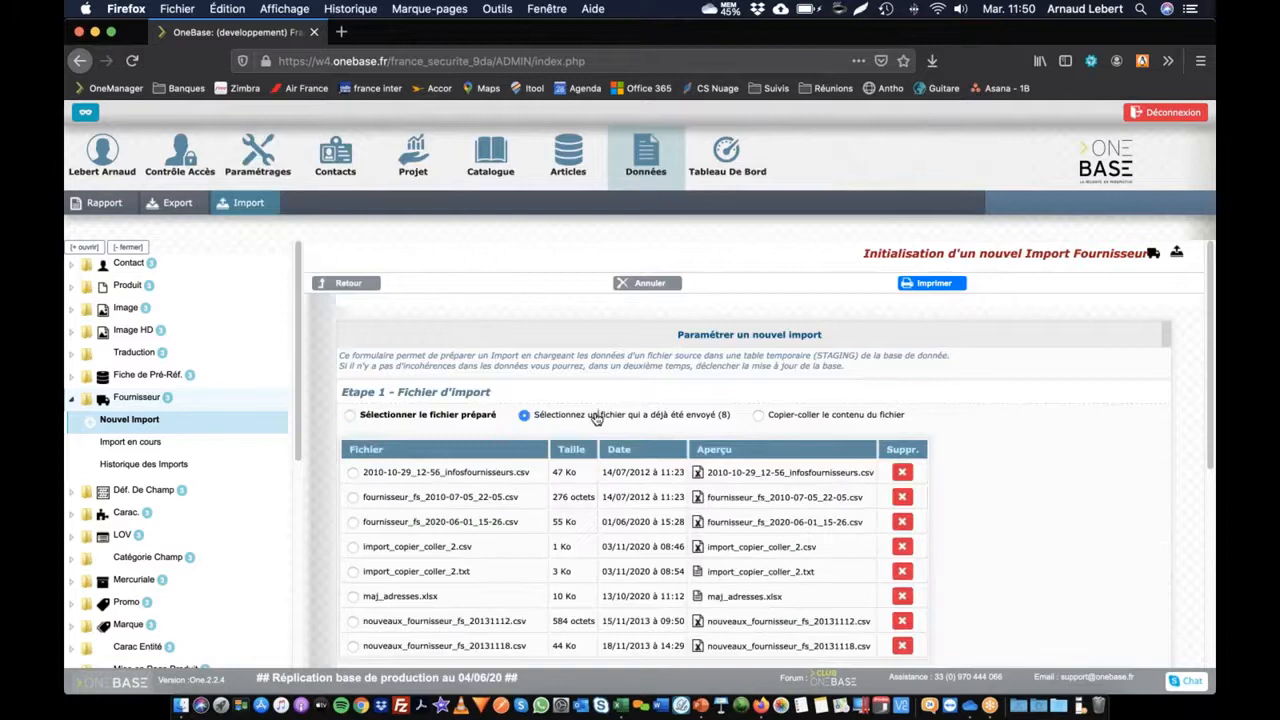
click(761, 416)
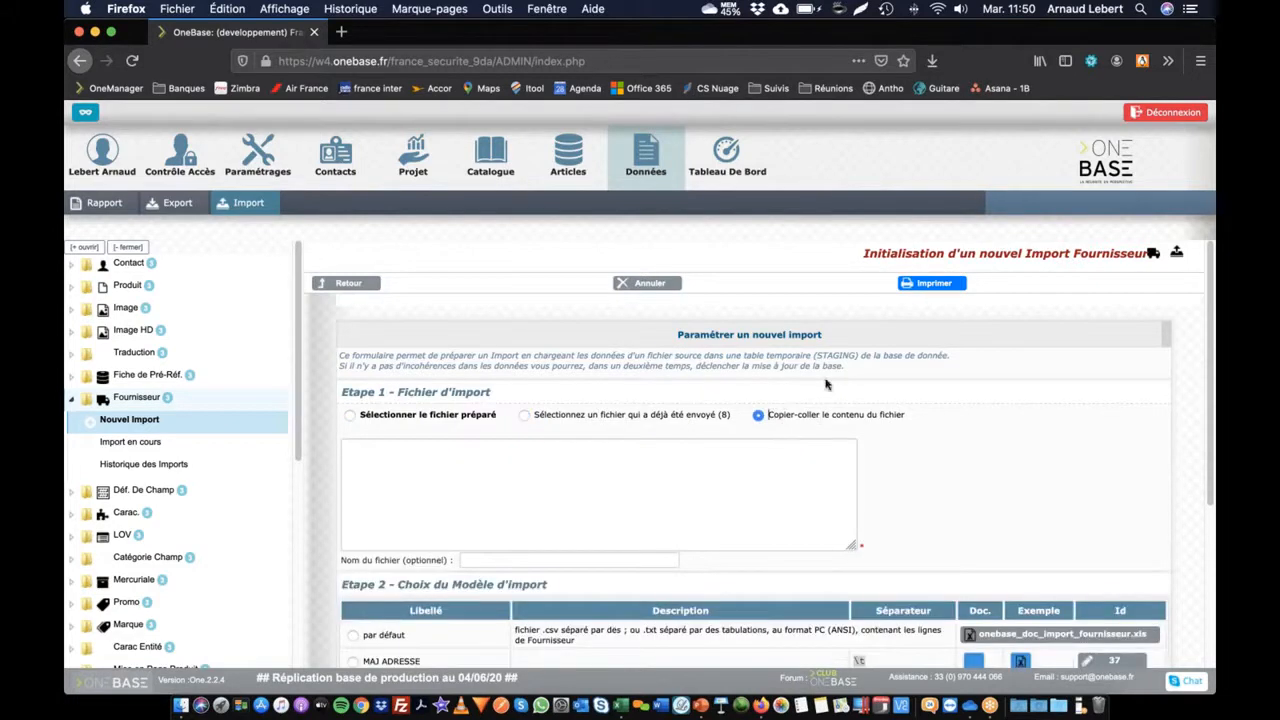
Step: Copy the whole supplier data block from Excel into OneBase's paste-contents box
key(super+Tab)
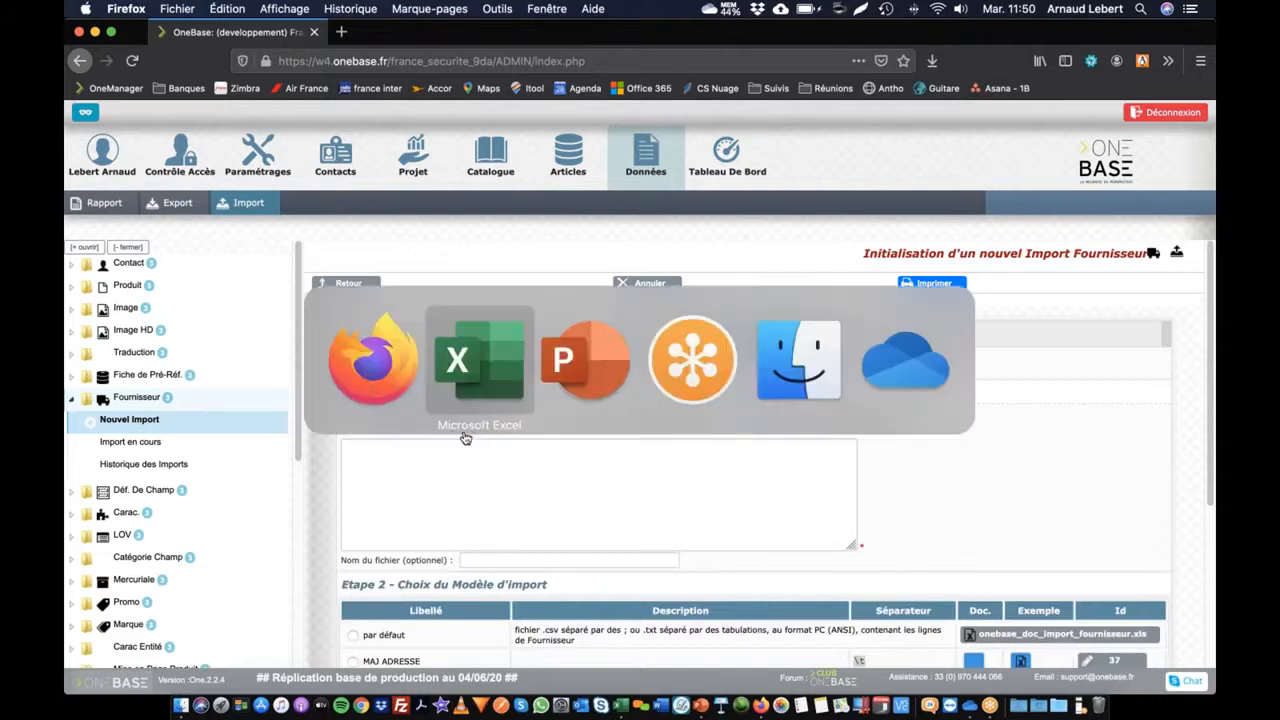
click(186, 218)
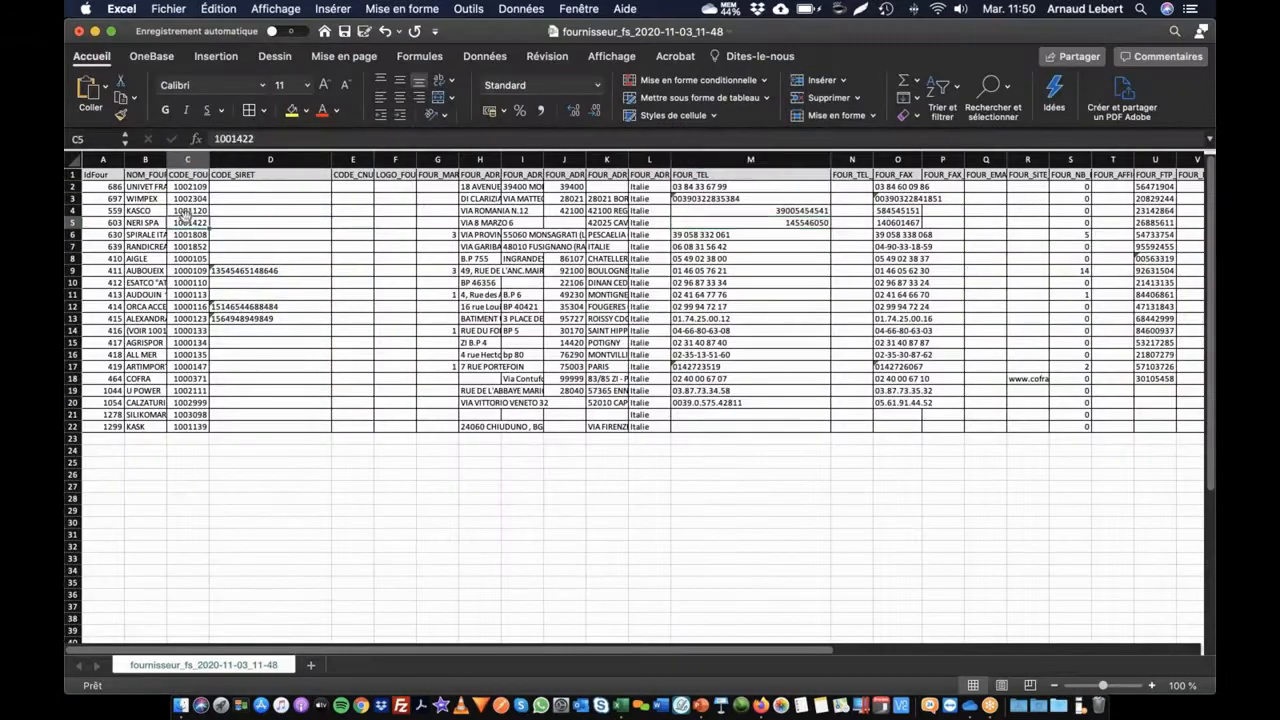
key(super+a)
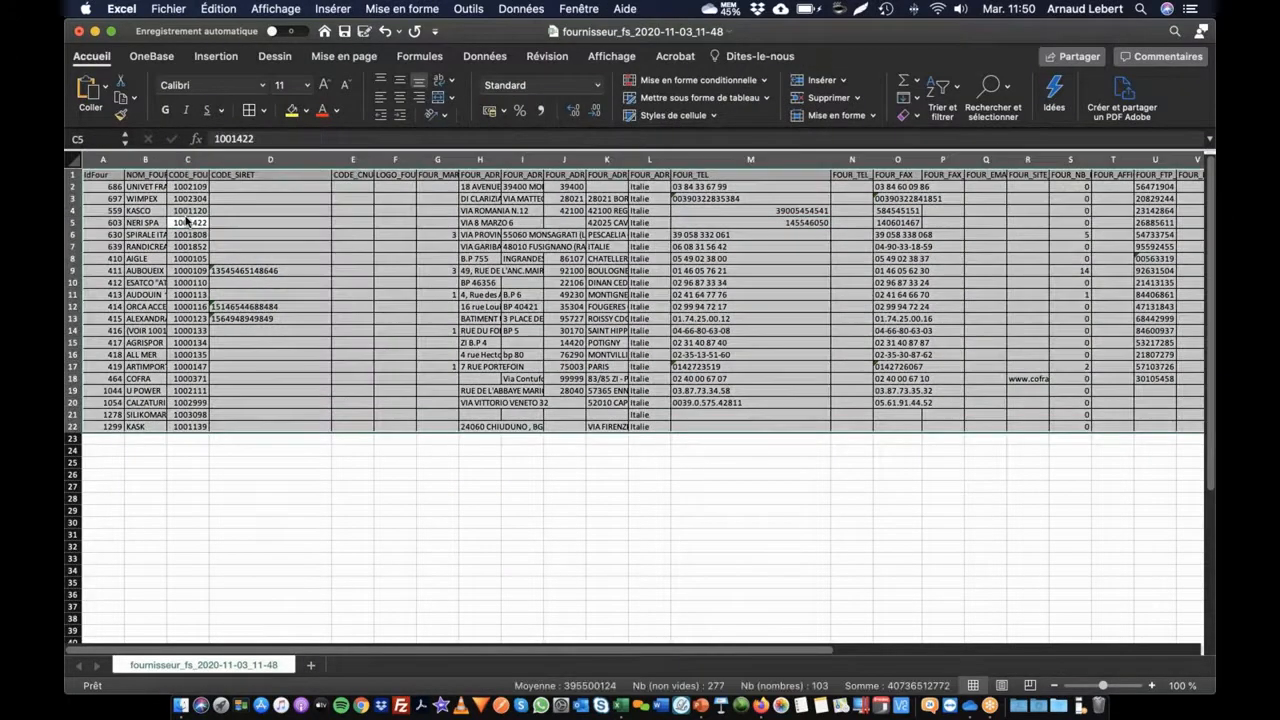
key(super+c)
key(super+Tab)
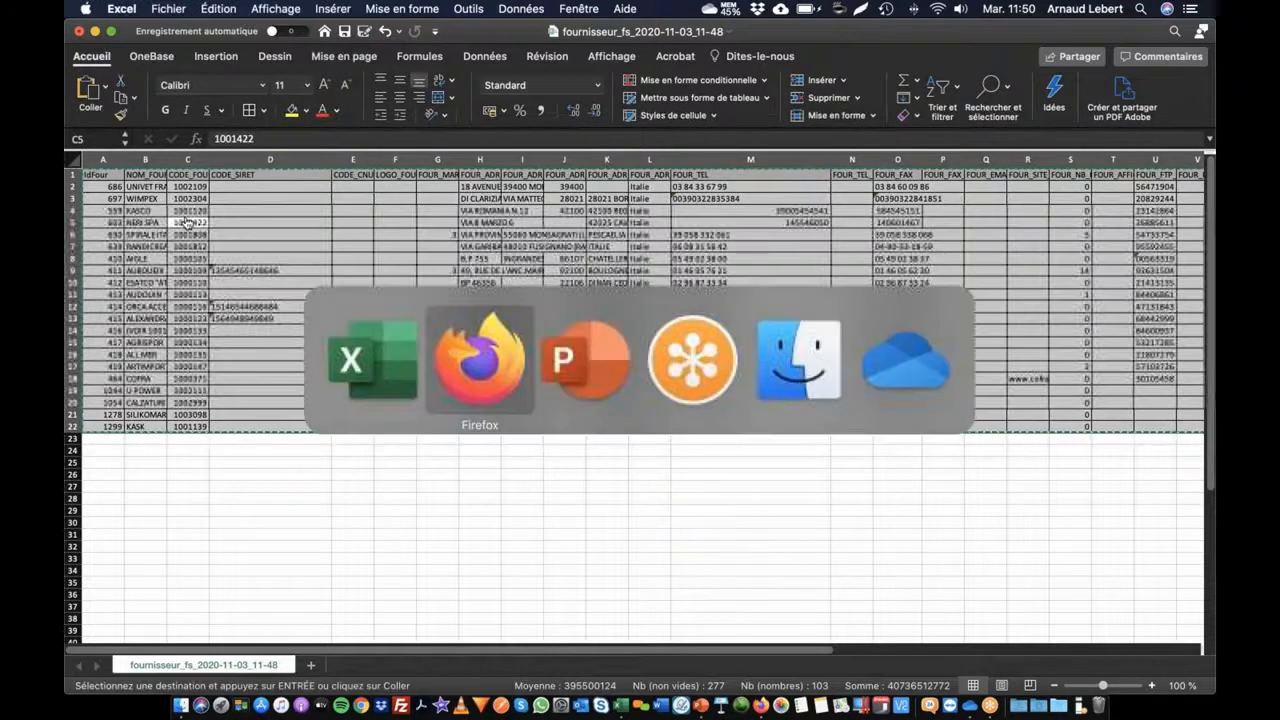
click(431, 471)
Step: Paste the copied supplier rows and review the 22-row preview table
key(super+v)
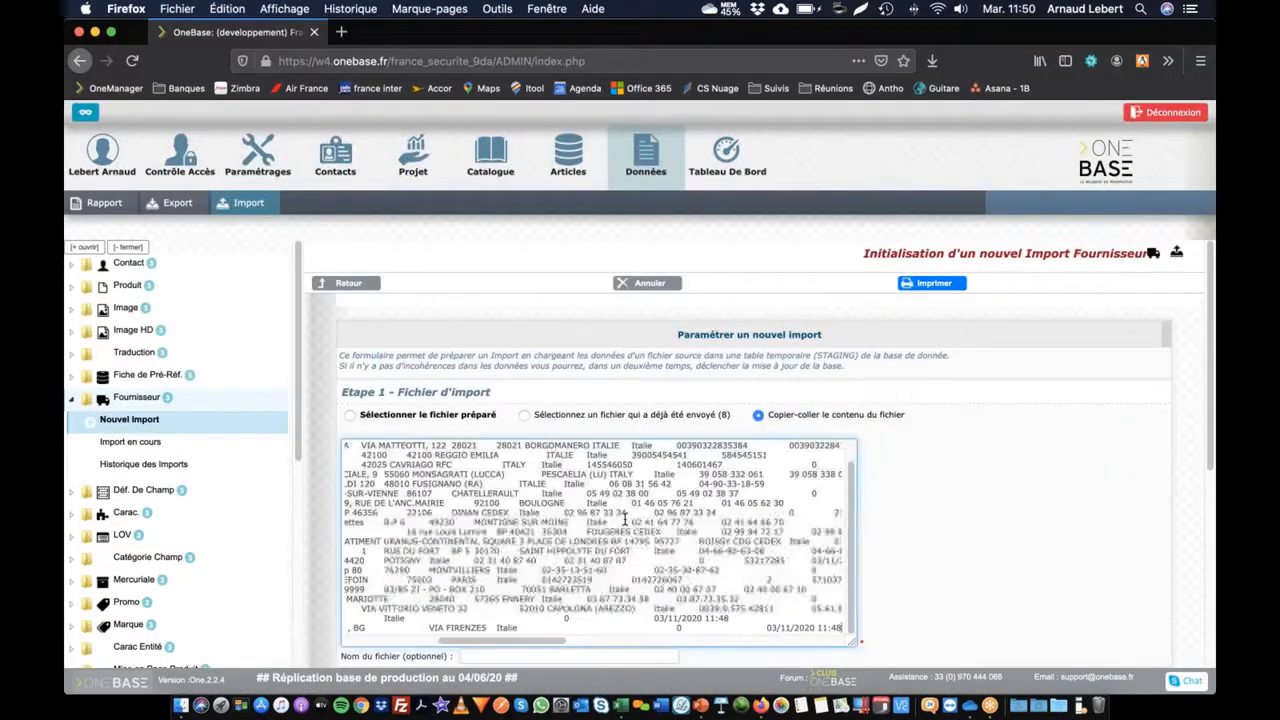
scroll(880, 545, down, 5)
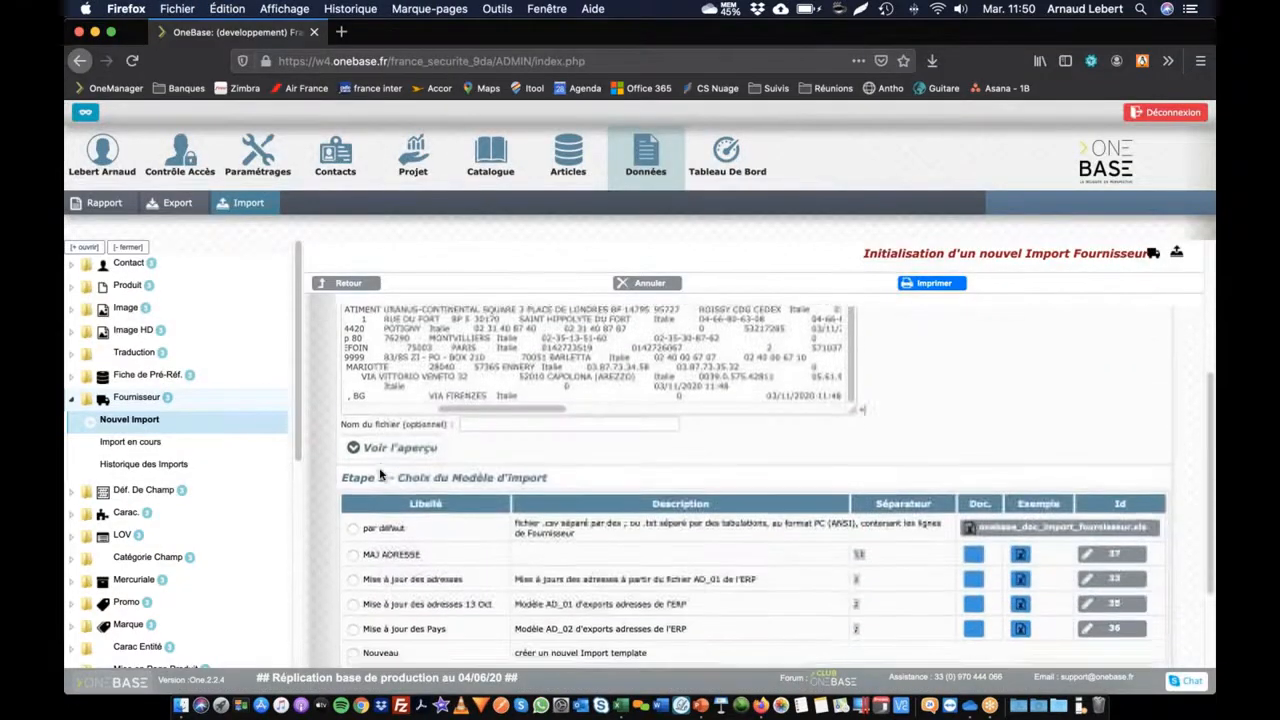
click(393, 446)
scroll(831, 549, right, 10)
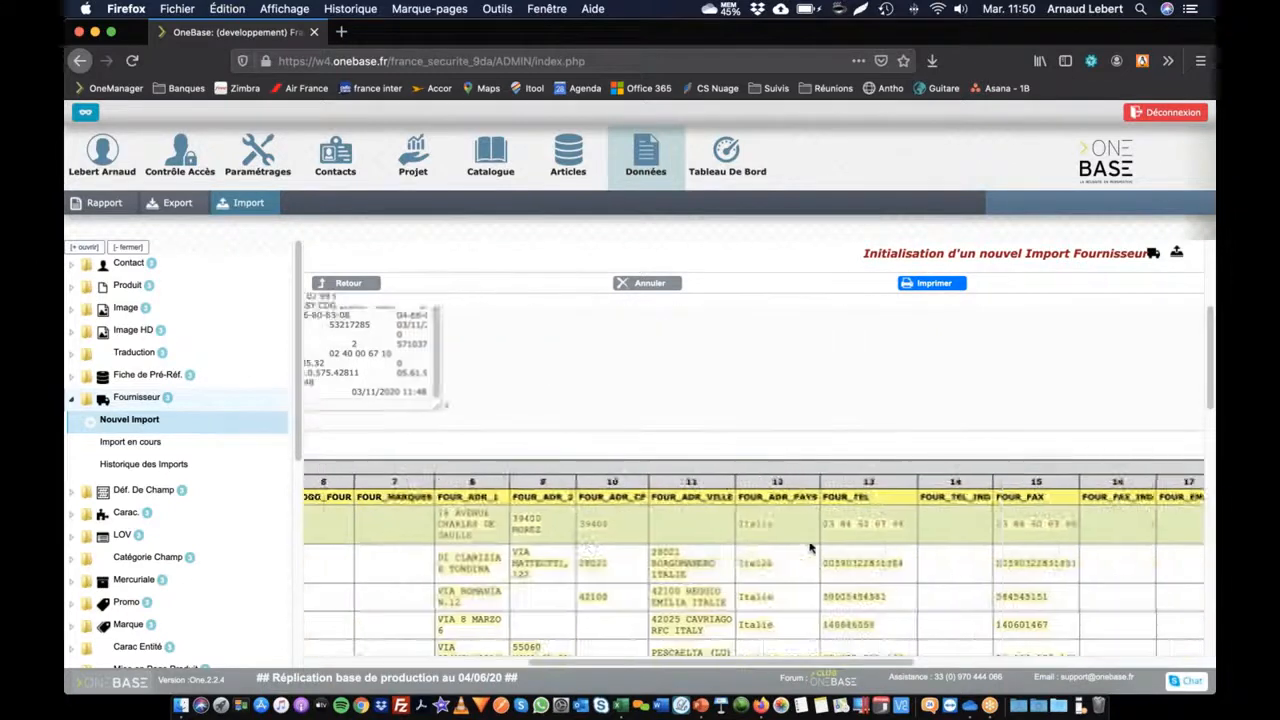
scroll(831, 549, down, 10)
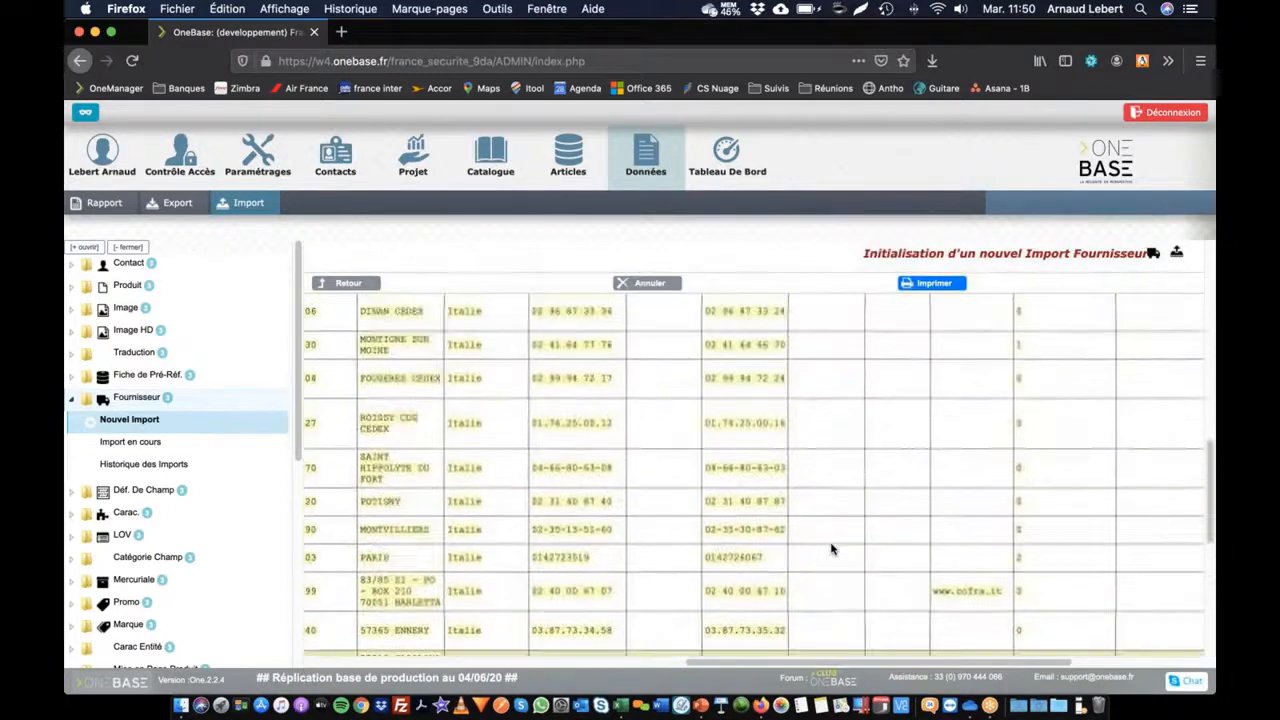
scroll(790, 547, left, 8)
scroll(790, 547, up, 15)
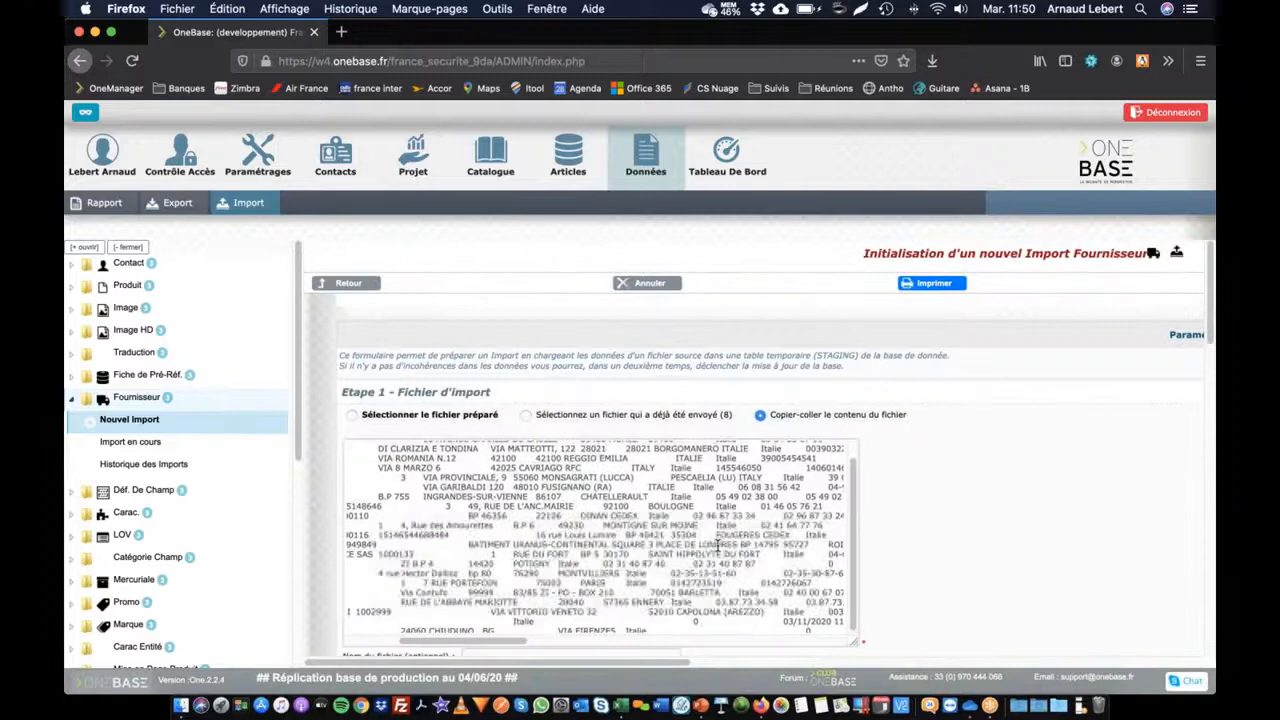
scroll(600, 540, down, 5)
scroll(484, 527, up, 3)
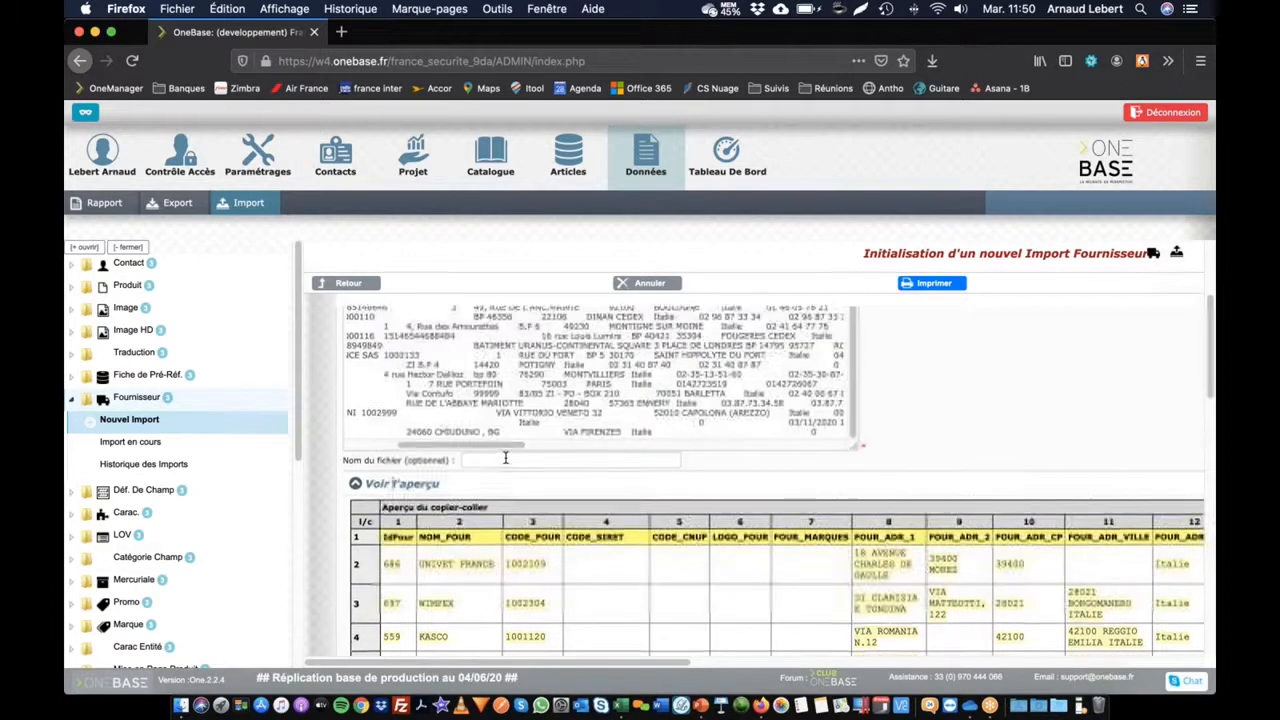
Step: Name the import file 'MAJ NUM TEL ITALIE 02_NOV_2020' and scroll down to Étape 2
click(493, 460)
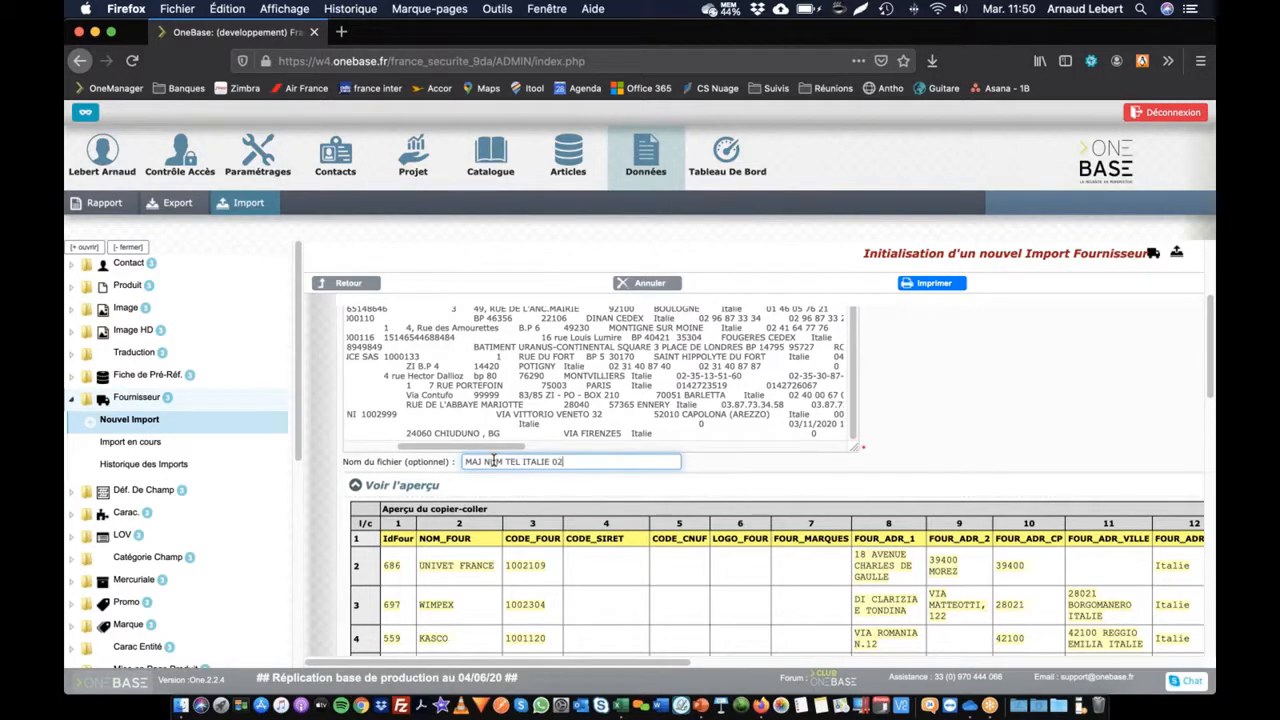
text(11)
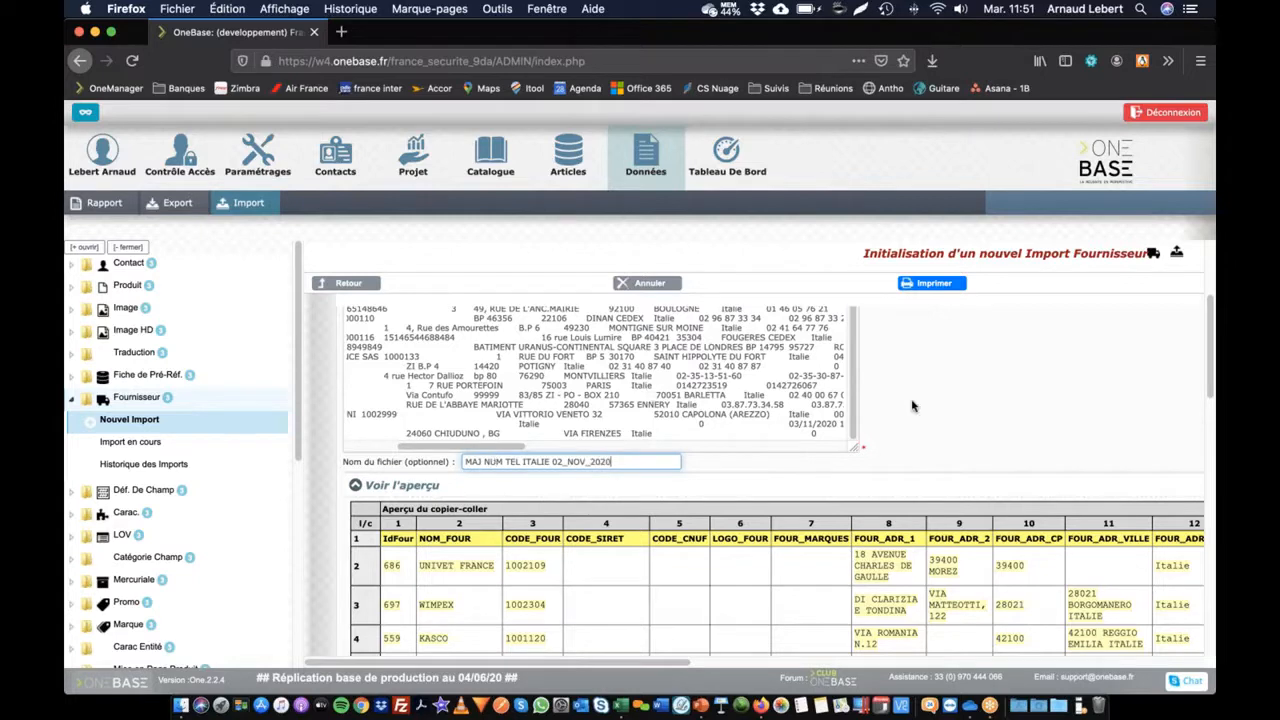
scroll(730, 460, down, 10)
scroll(726, 461, down, 4)
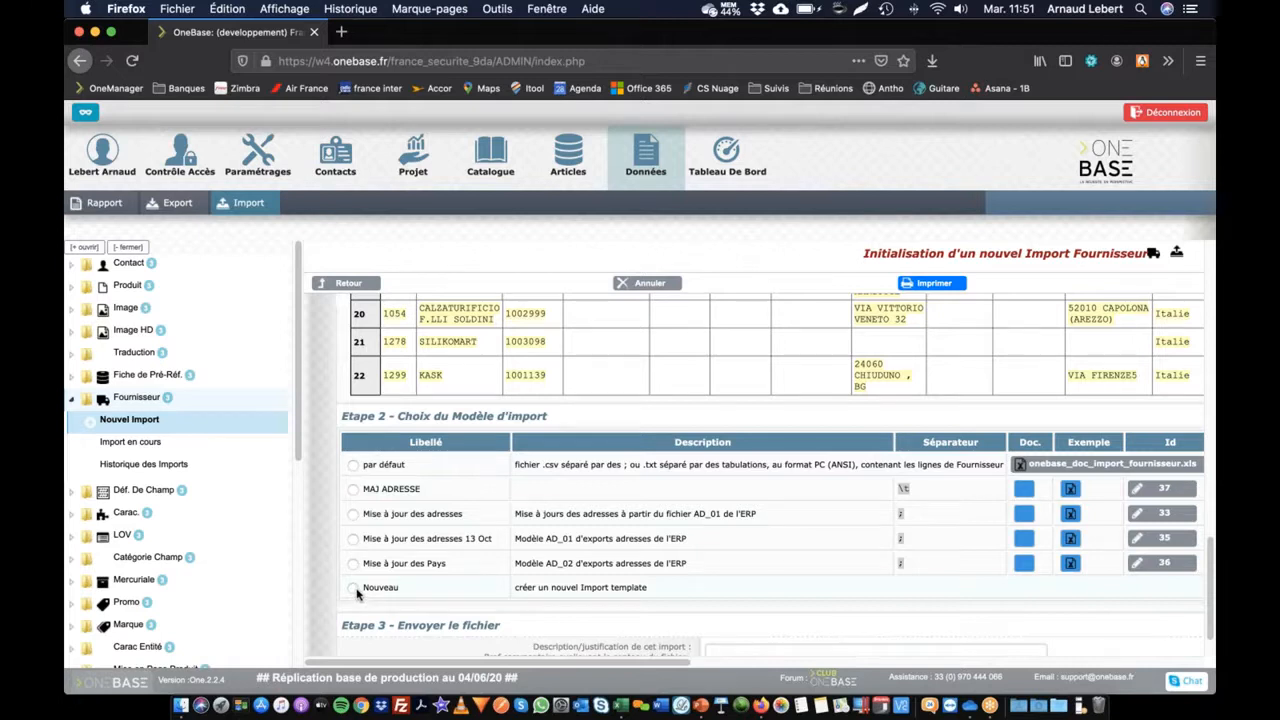
Step: Choose a new import model described as 'MAJ tel' and pre-load it into a template form
click(352, 590)
click(748, 597)
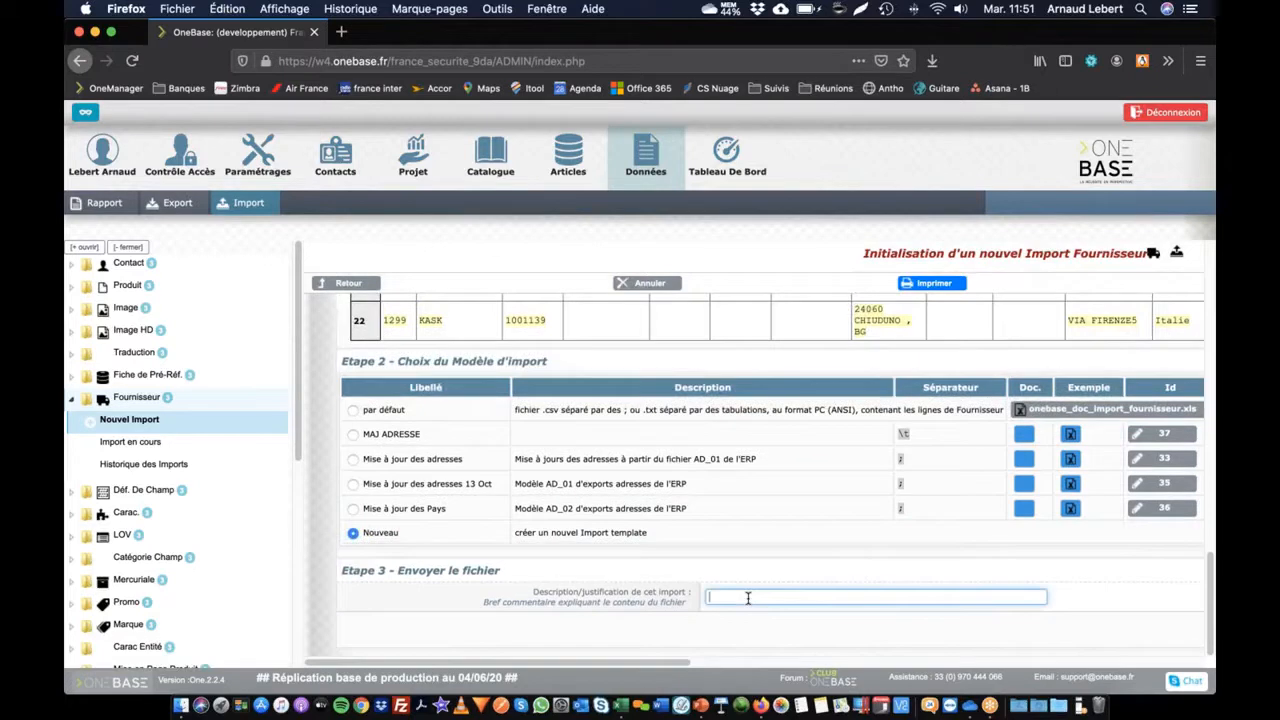
text(MAJ tel)
scroll(860, 593, right, 5)
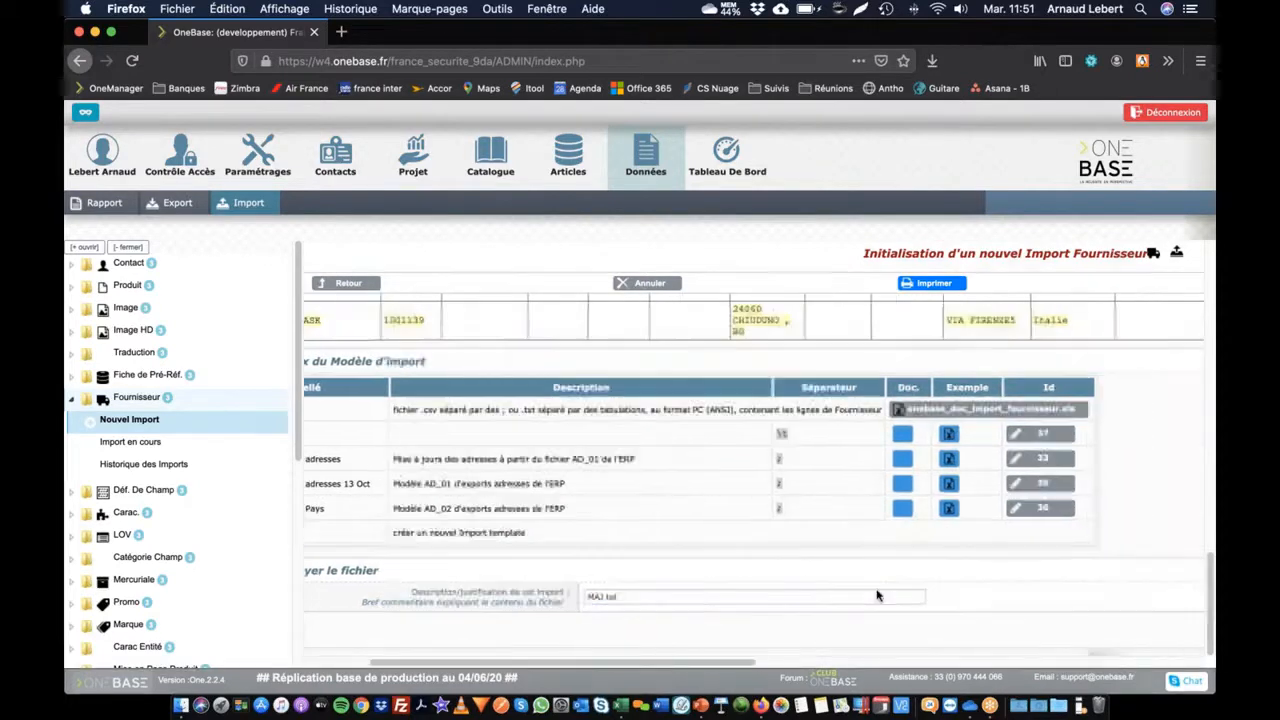
scroll(706, 457, up, 10)
scroll(706, 457, left, 4)
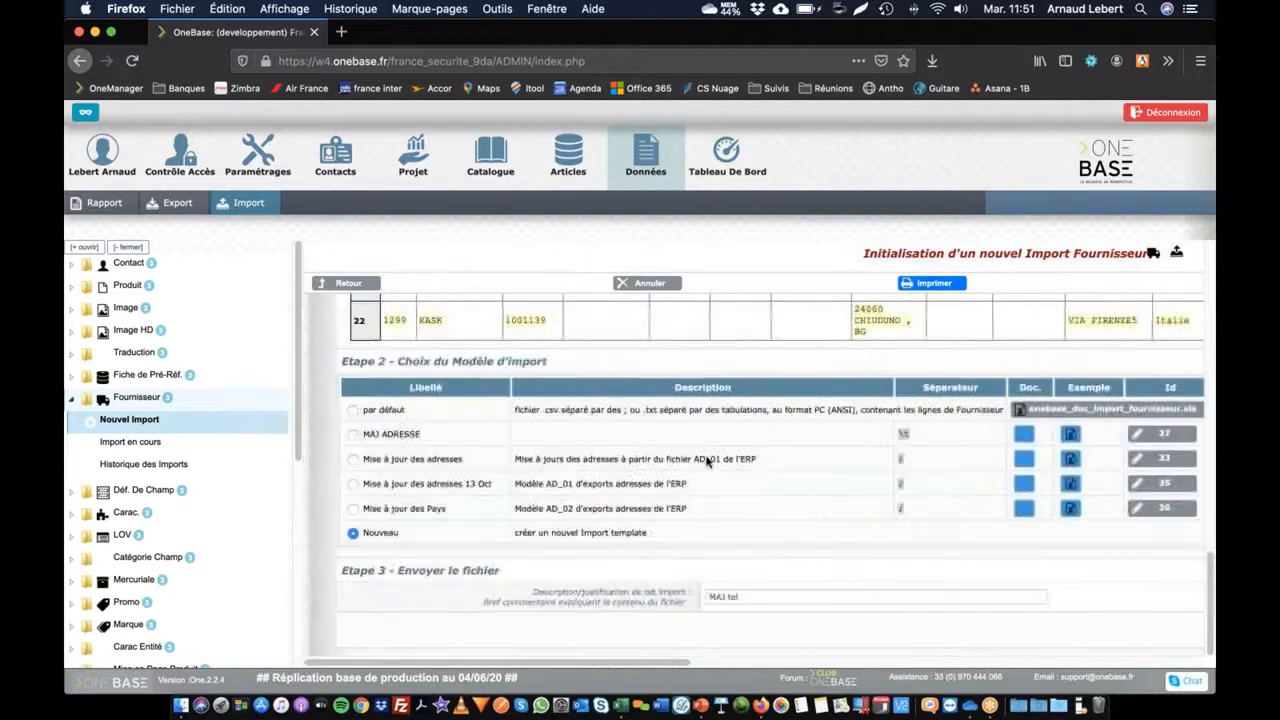
scroll(703, 456, down, 5)
scroll(777, 537, right, 10)
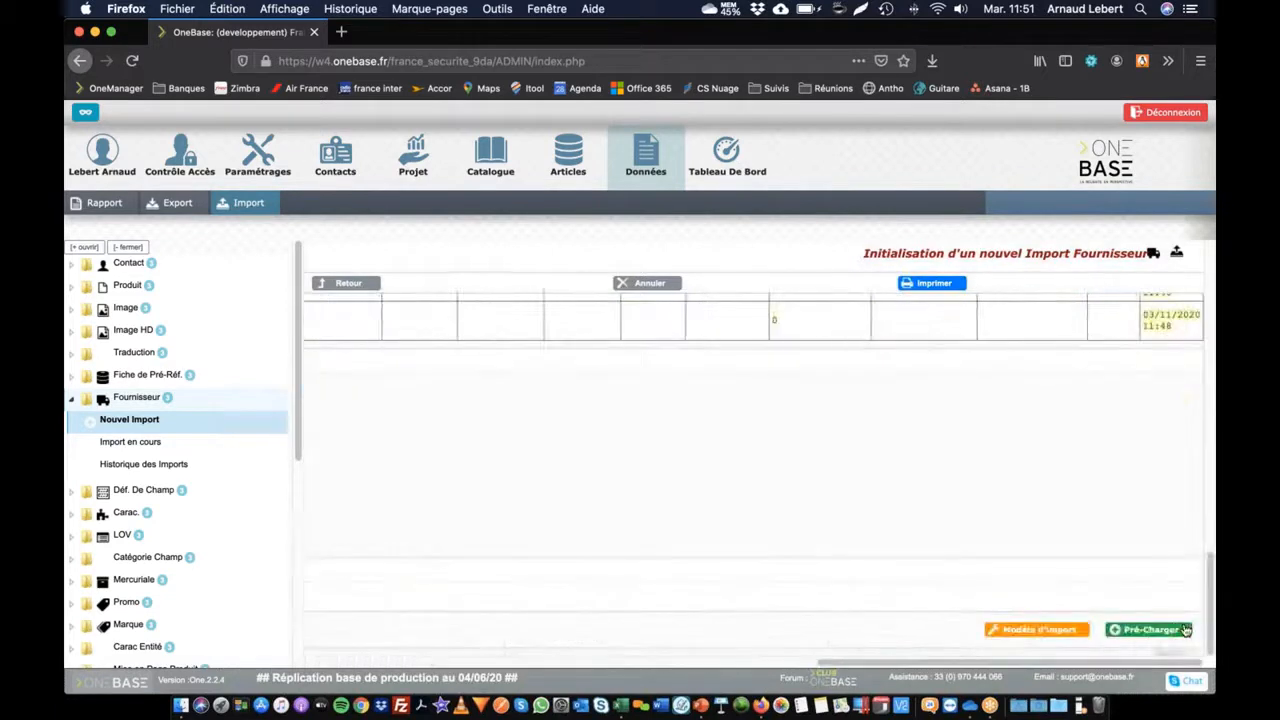
click(1134, 631)
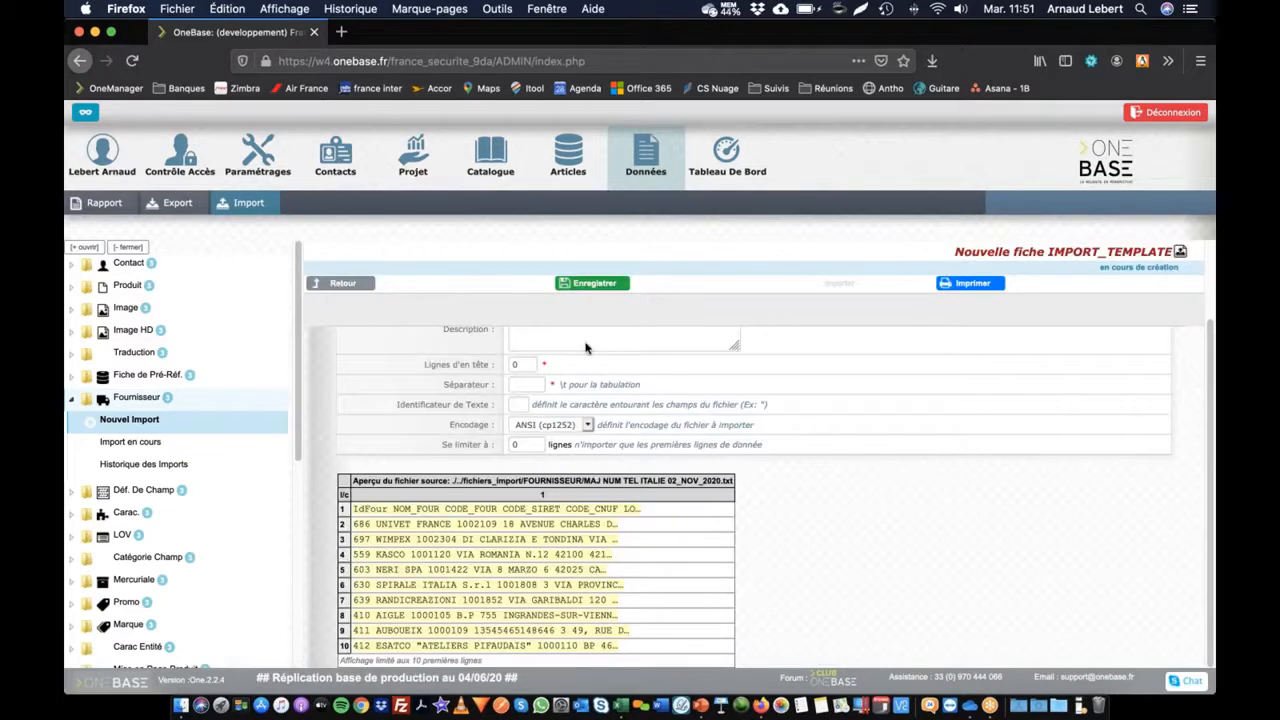
Step: Enter the template label 'Model Export four' and set header lines to 1
scroll(586, 343, up, 2)
click(612, 389)
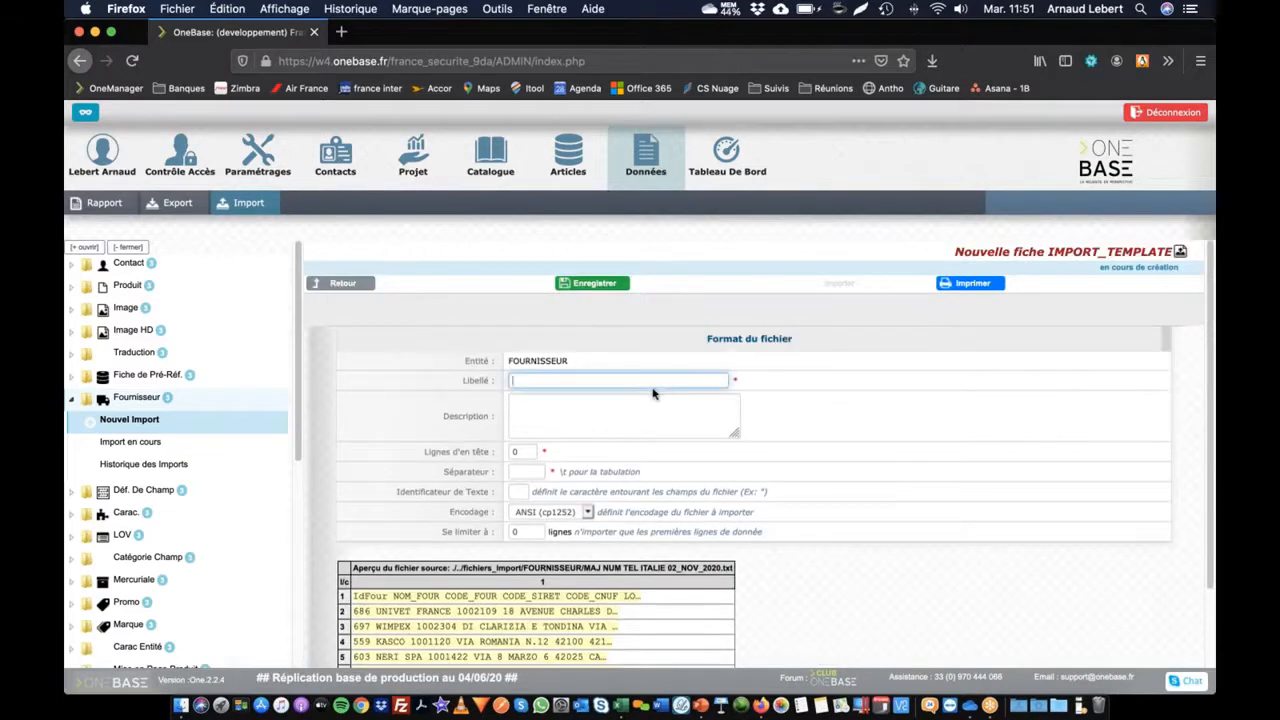
text(Model Export four)
key(Tab)
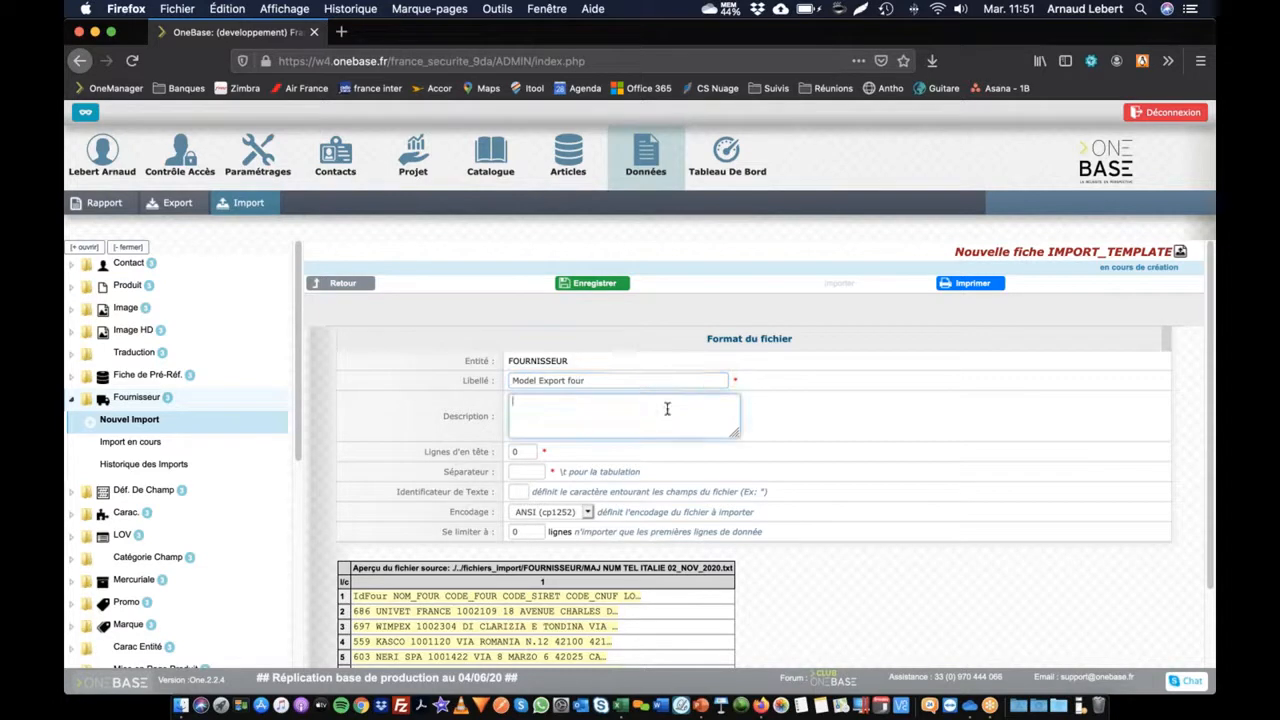
key(Tab)
text(1)
key(Tab)
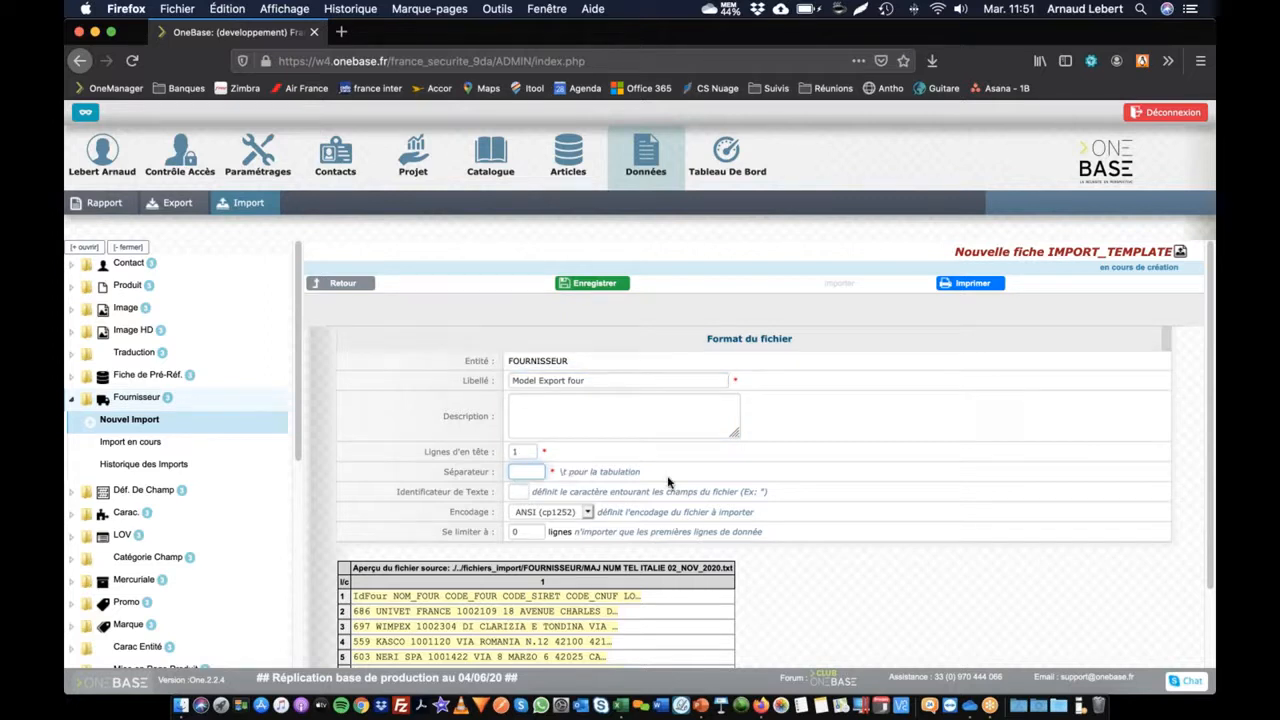
Step: Paste \t as the field separator and save the new template
drag(560, 472, 565, 472)
key(super+c)
click(524, 471)
key(super+v)
key(Tab)
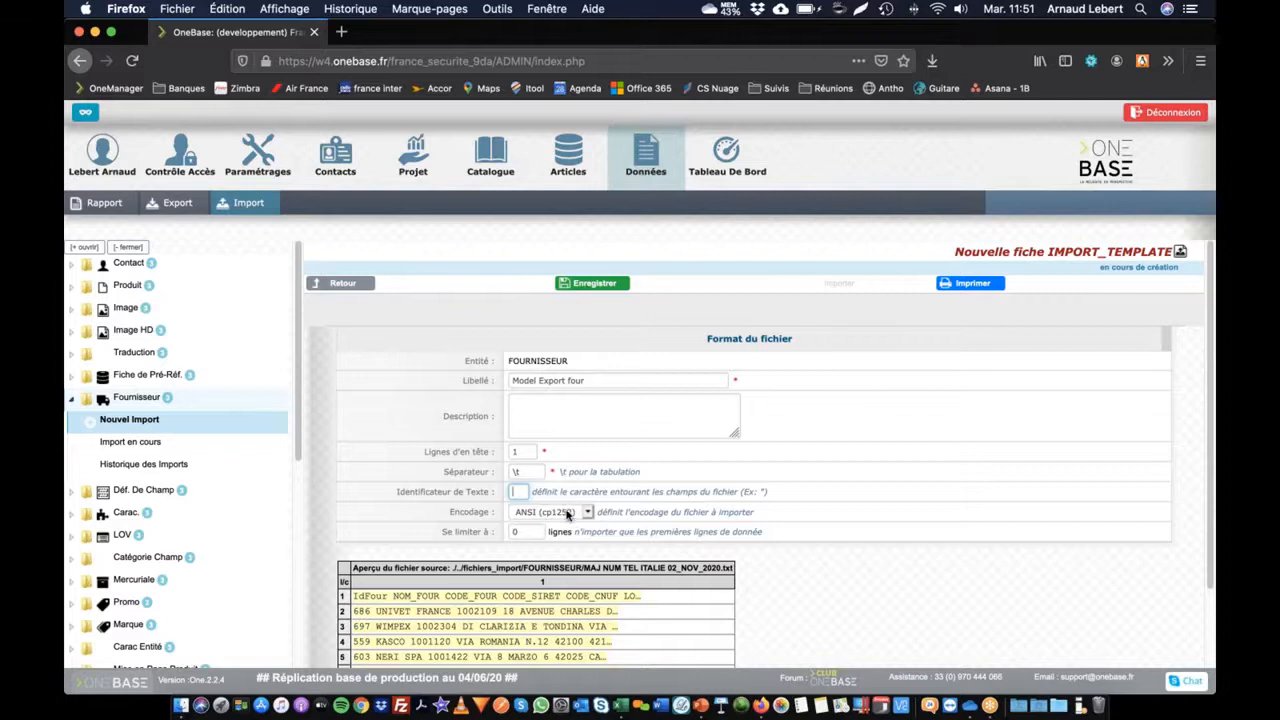
click(601, 286)
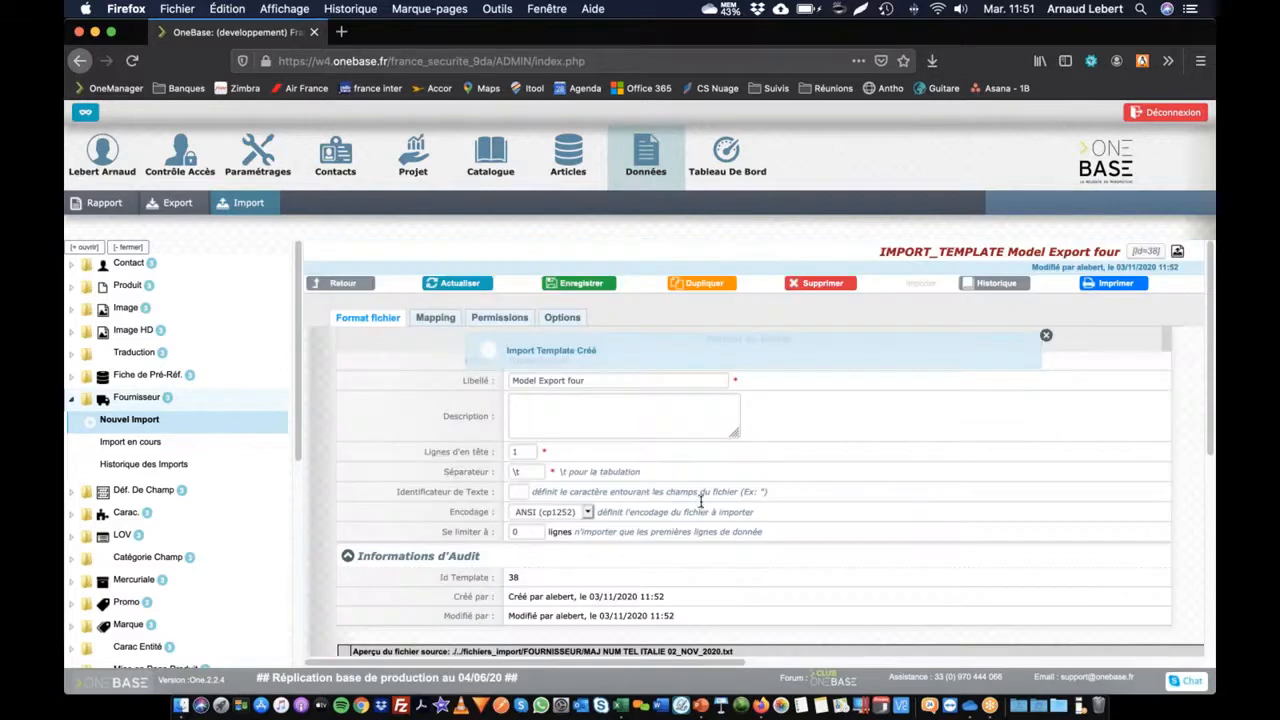
Step: Auto-map the file columns, map IdFour to IdEntite, save, and go to the database update page
click(435, 320)
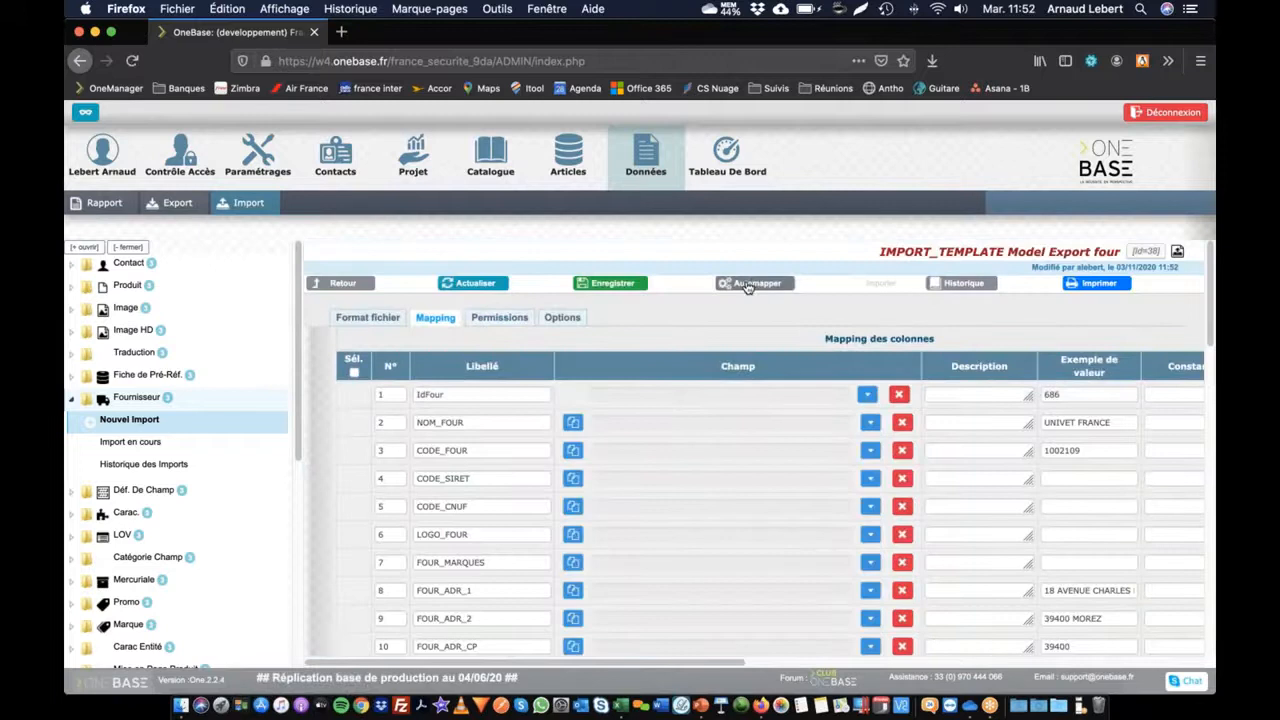
click(752, 284)
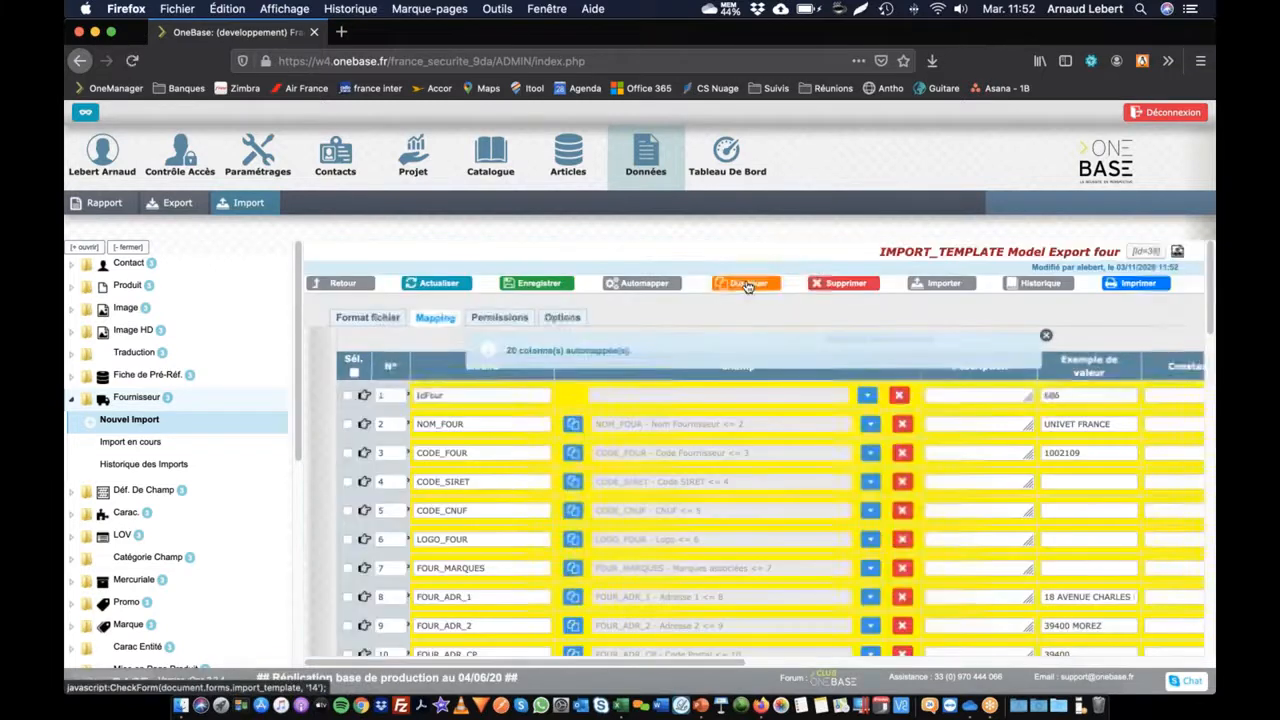
scroll(701, 488, down, 5)
scroll(686, 606, up, 5)
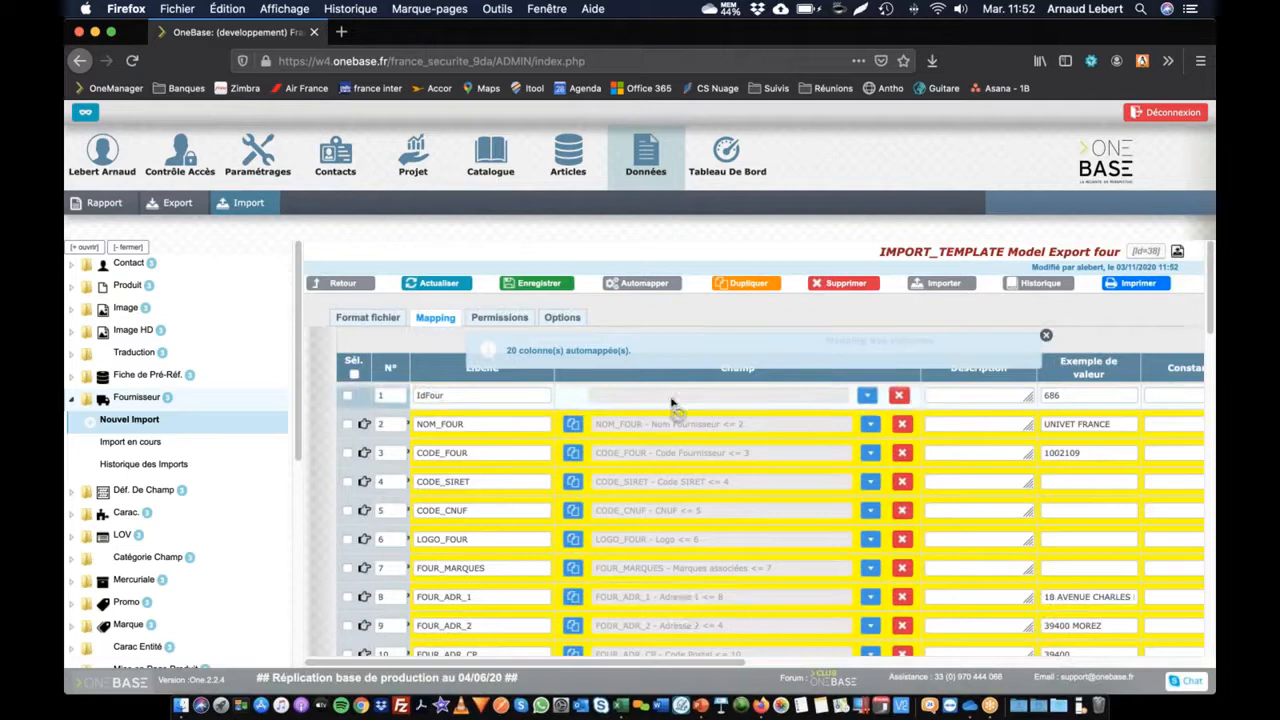
click(650, 396)
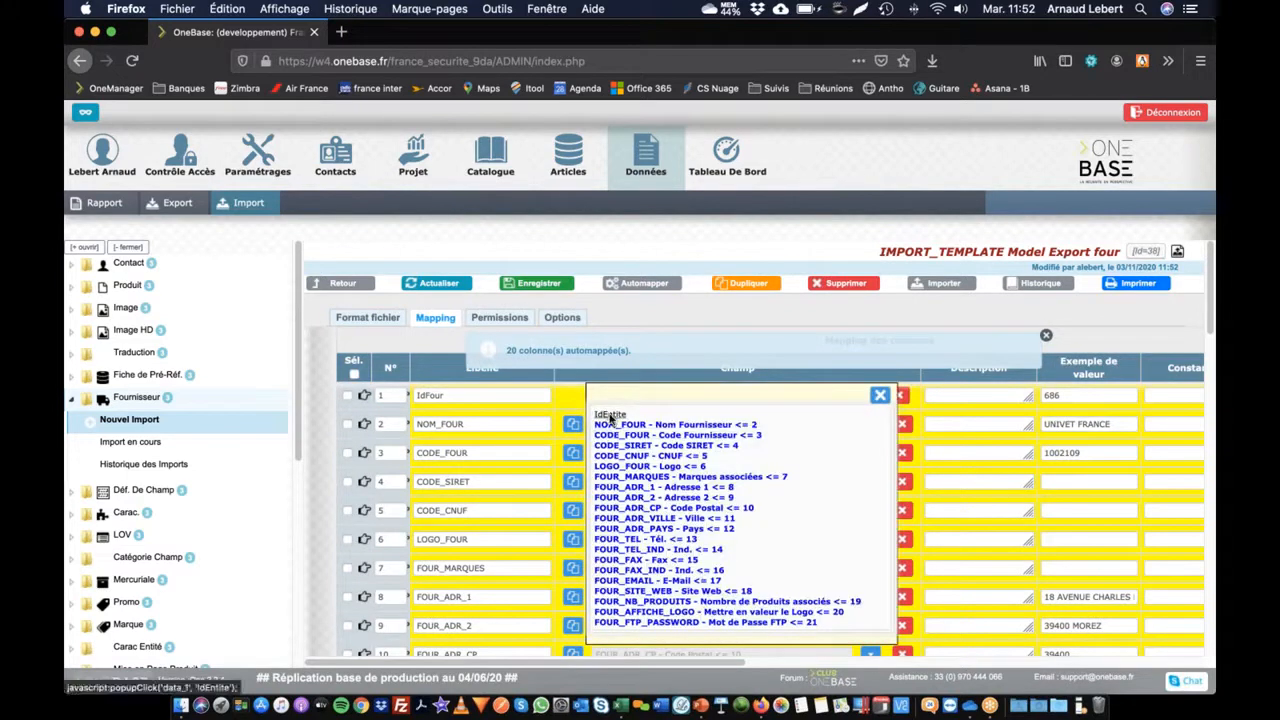
click(610, 414)
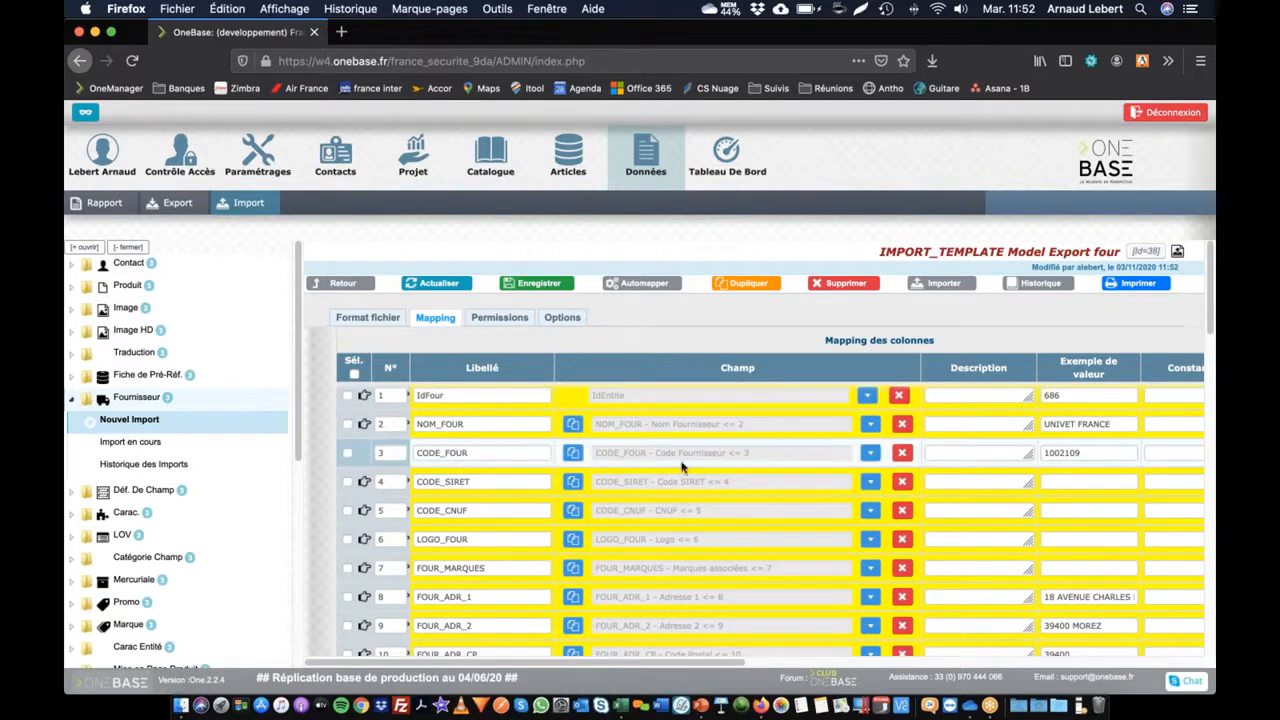
click(530, 284)
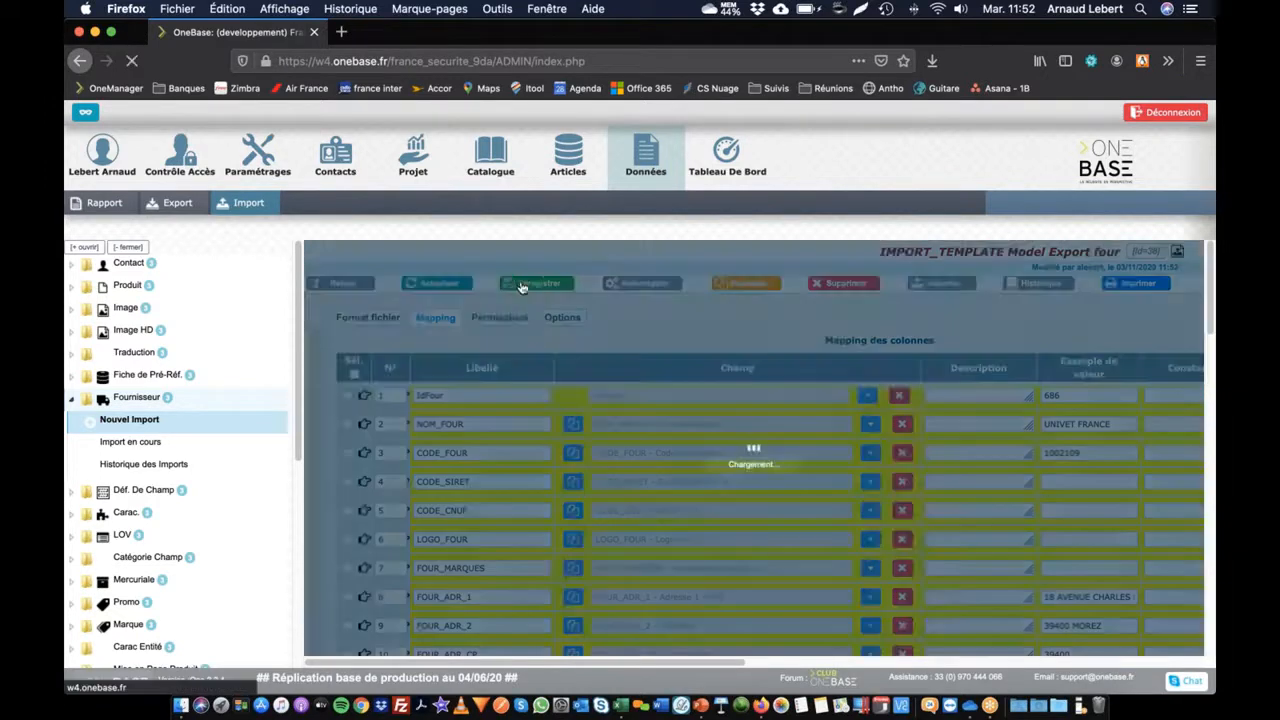
click(946, 284)
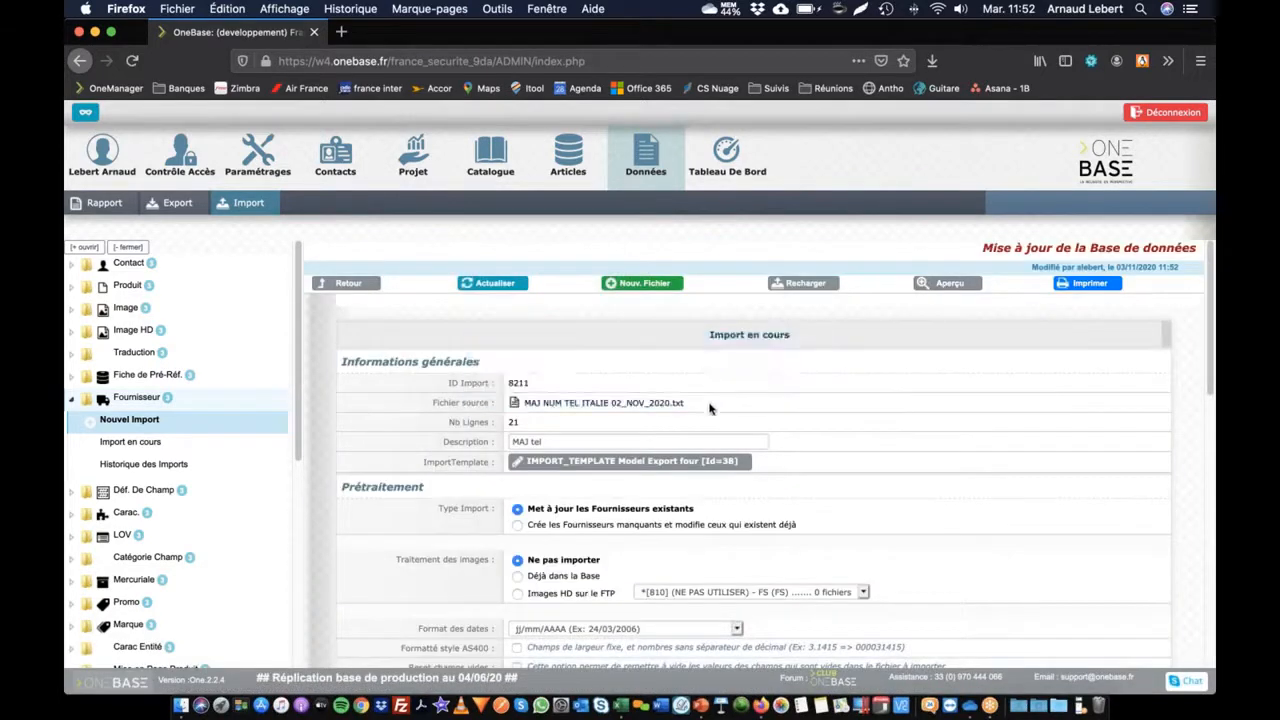
Step: Turn off Corrige les Codes de LOV and rerun the preprocessing
scroll(703, 380, down, 10)
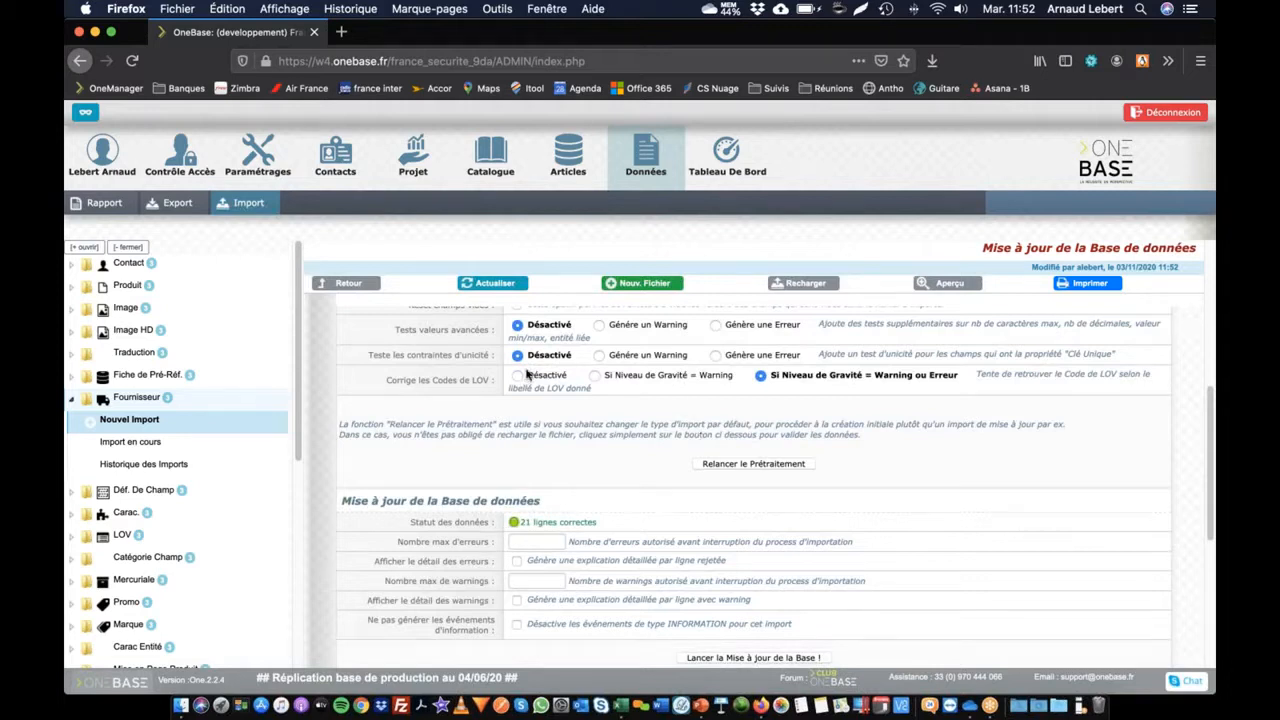
scroll(660, 412, up, 3)
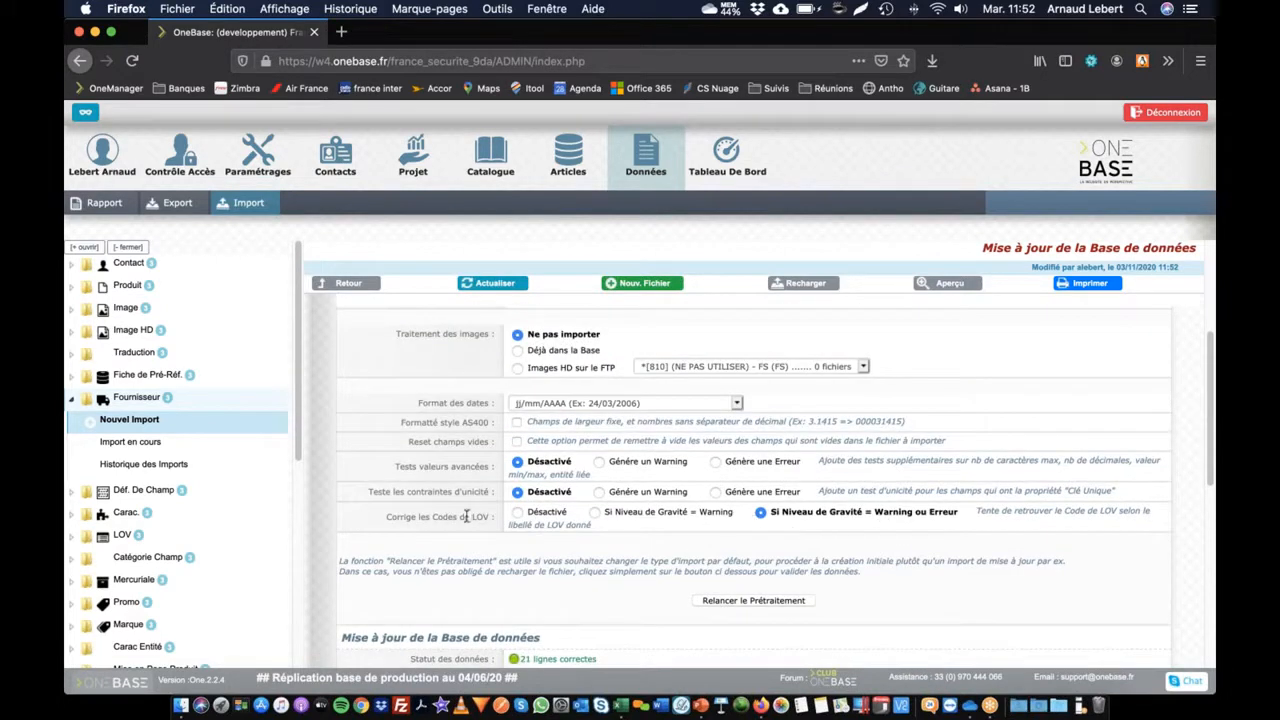
click(518, 514)
click(748, 601)
scroll(418, 532, down, 5)
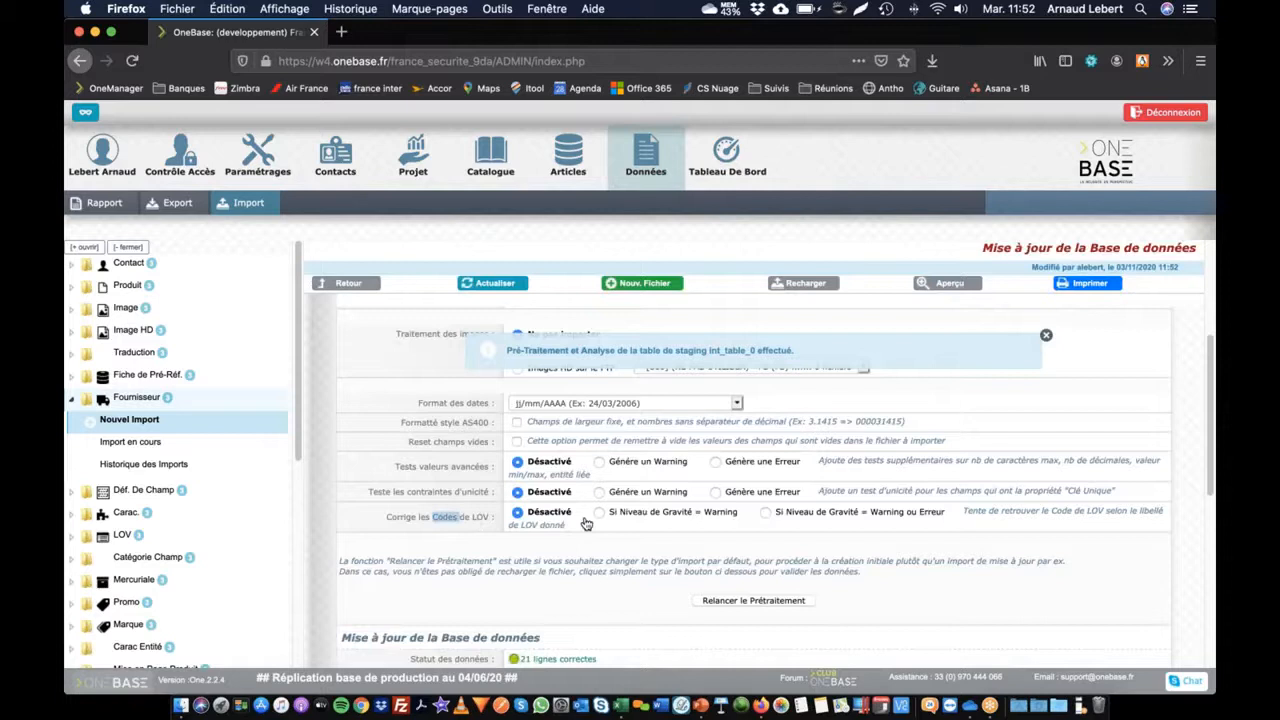
scroll(586, 523, down, 3)
scroll(630, 510, down, 3)
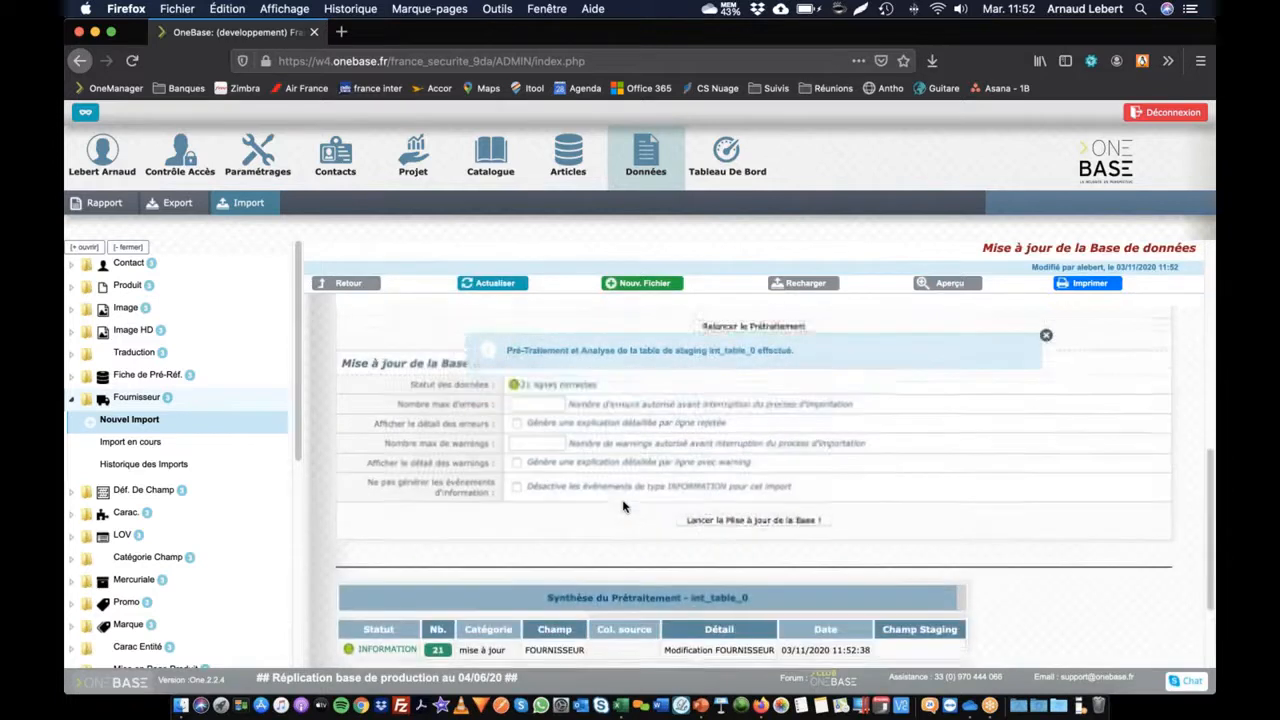
Step: Restore LOV code correction, rerun preprocessing for 21 lines, and launch the database update
key(super+Tab)
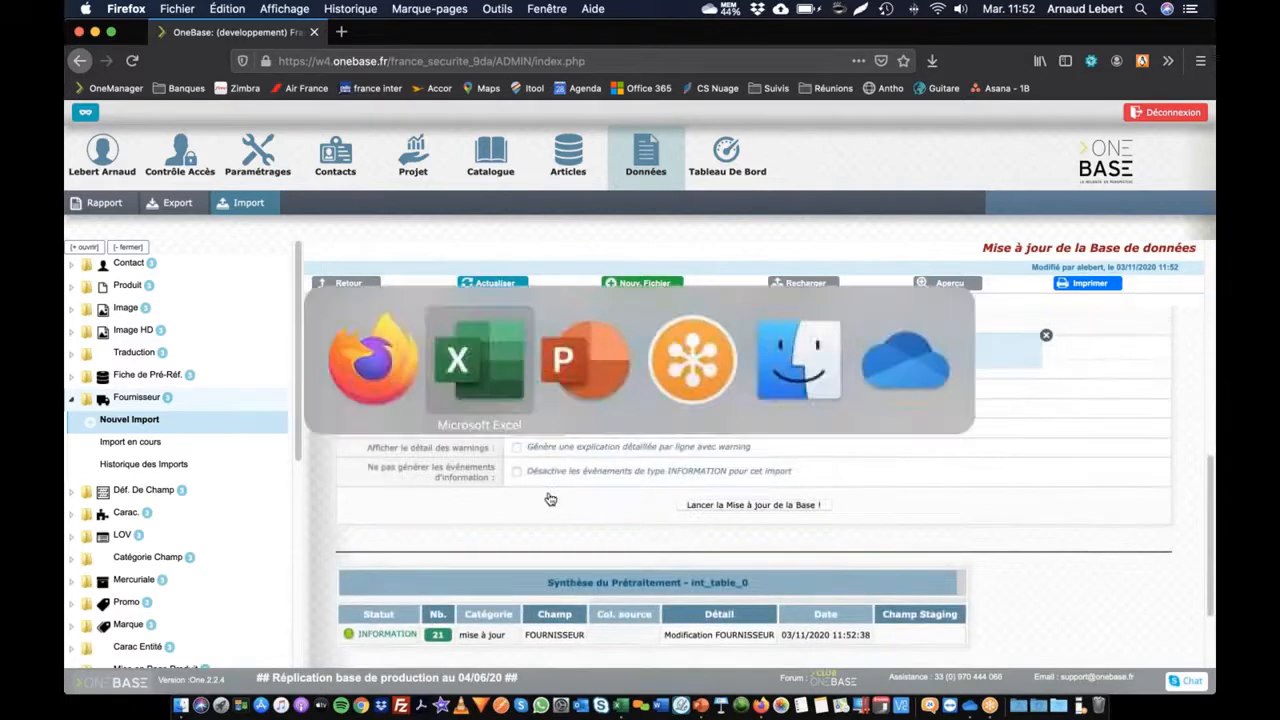
key(super+shift+Tab)
scroll(603, 497, up, 6)
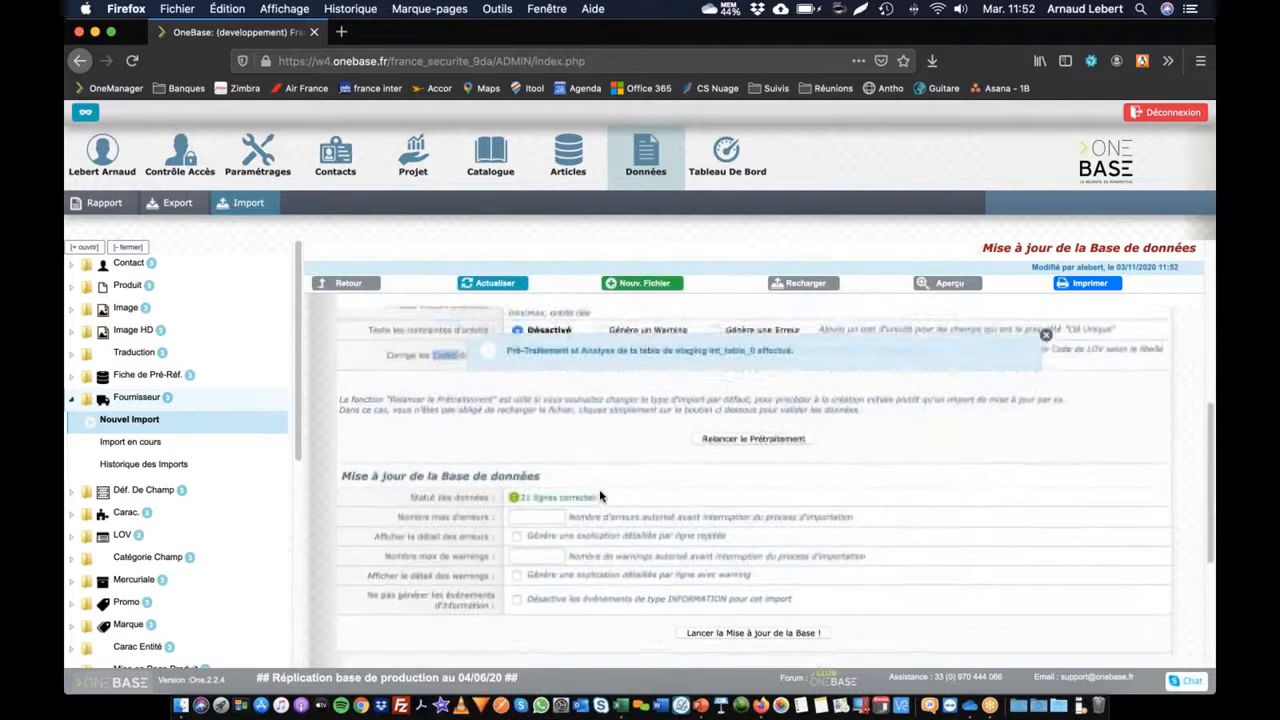
drag(386, 465, 497, 470)
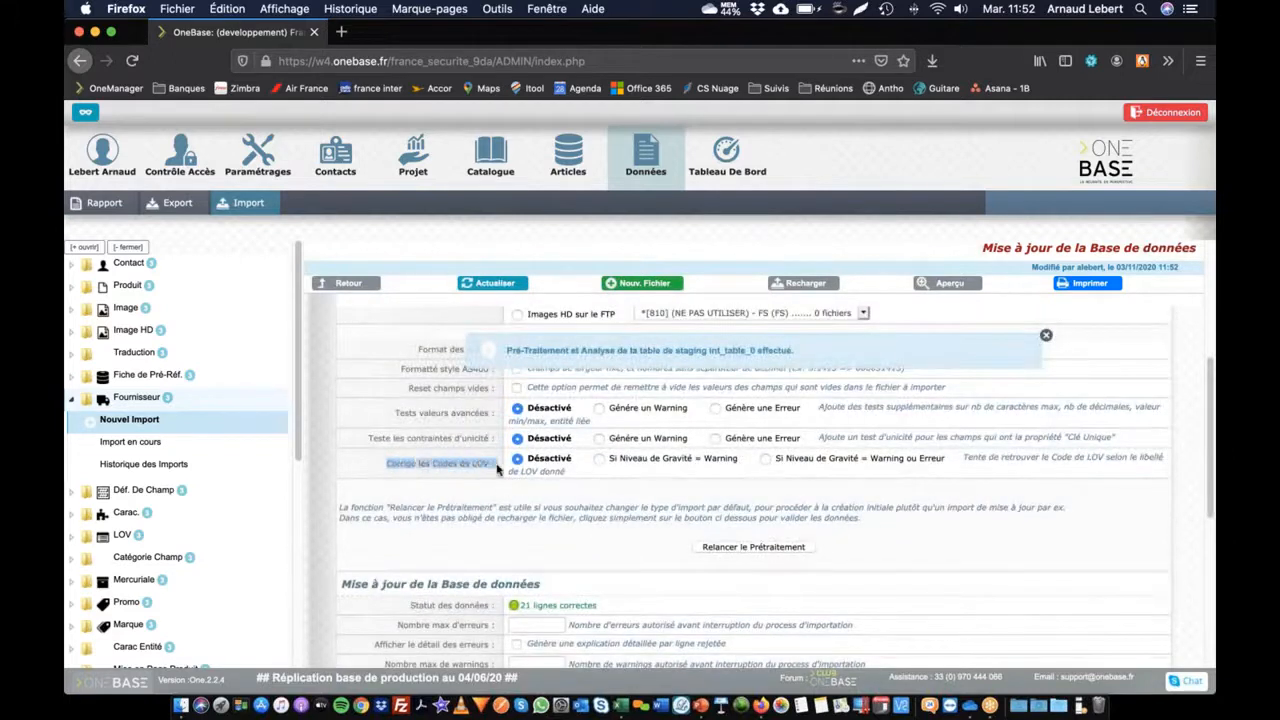
click(765, 459)
click(383, 465)
drag(383, 465, 517, 470)
click(765, 547)
scroll(815, 547, down, 5)
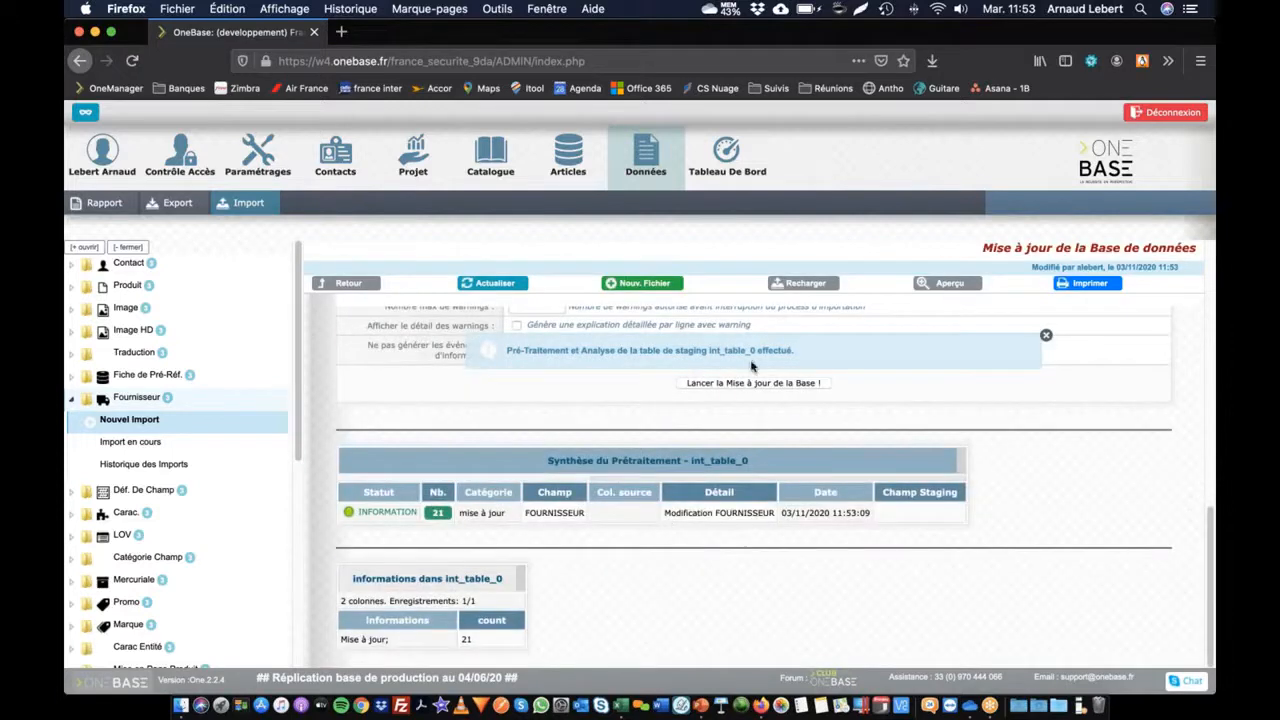
click(743, 386)
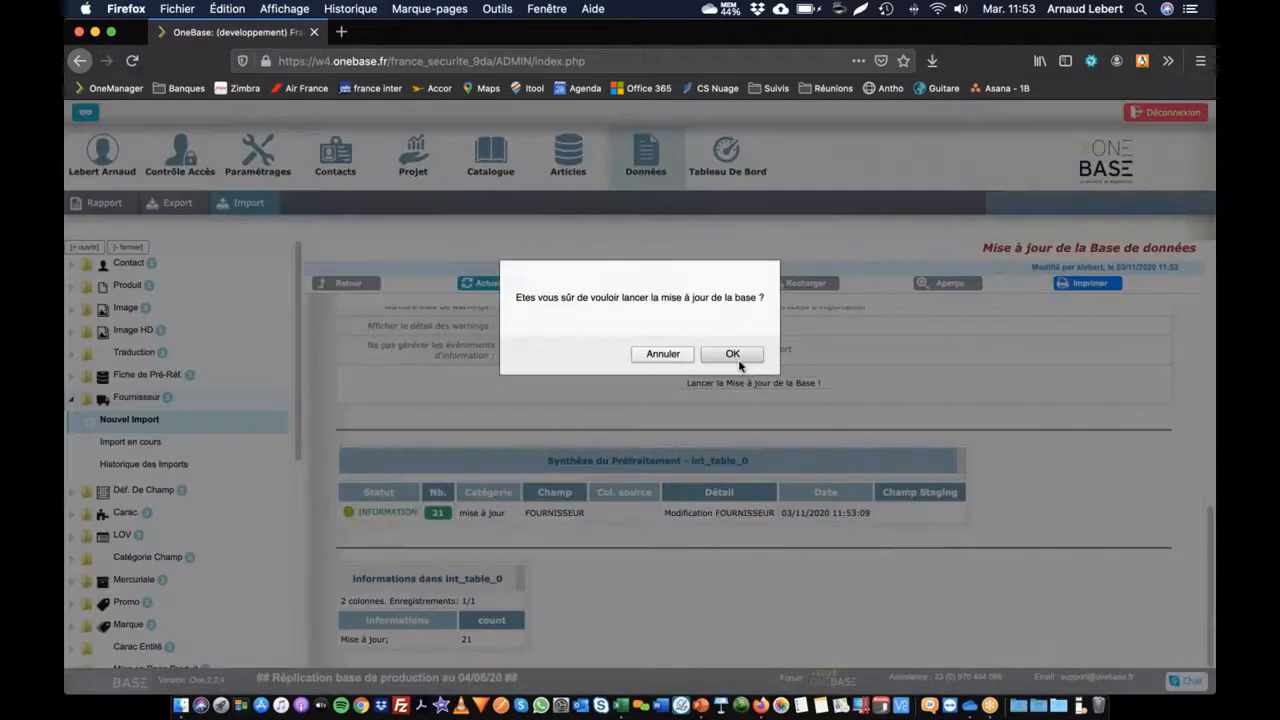
Step: Confirm the launch and check the import history shows 21 supplier update events
click(732, 354)
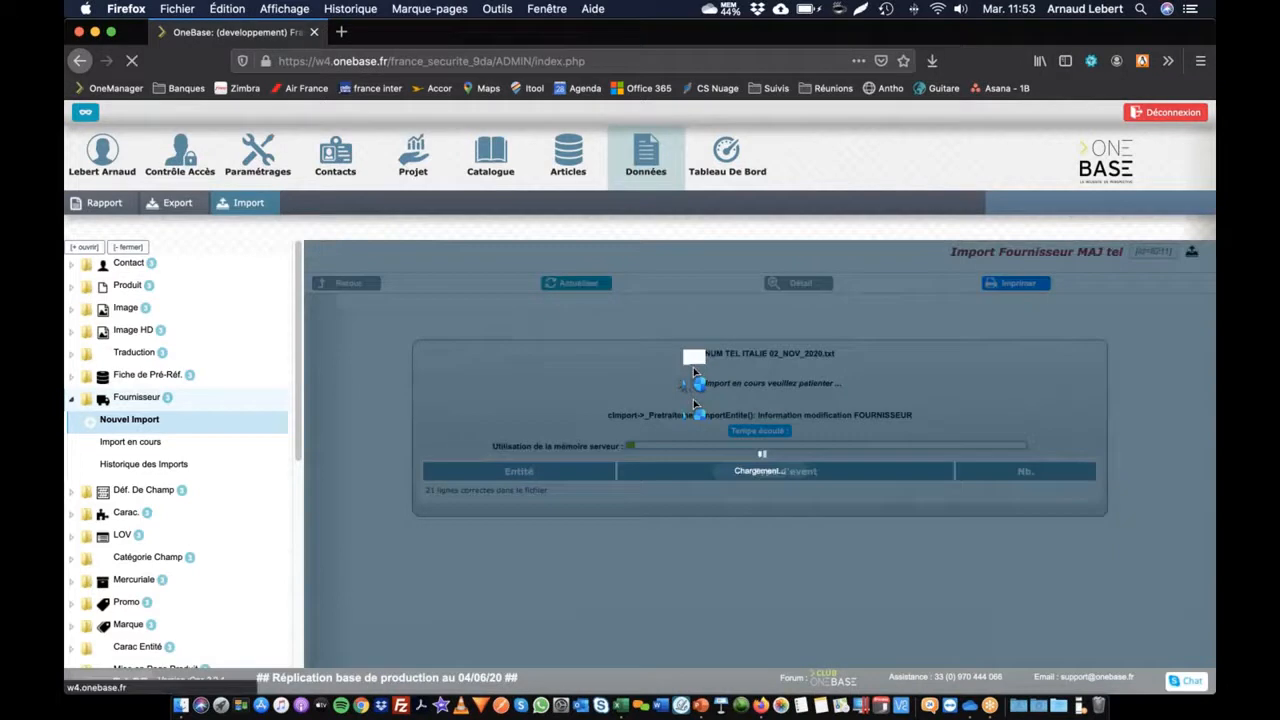
scroll(598, 445, down, 5)
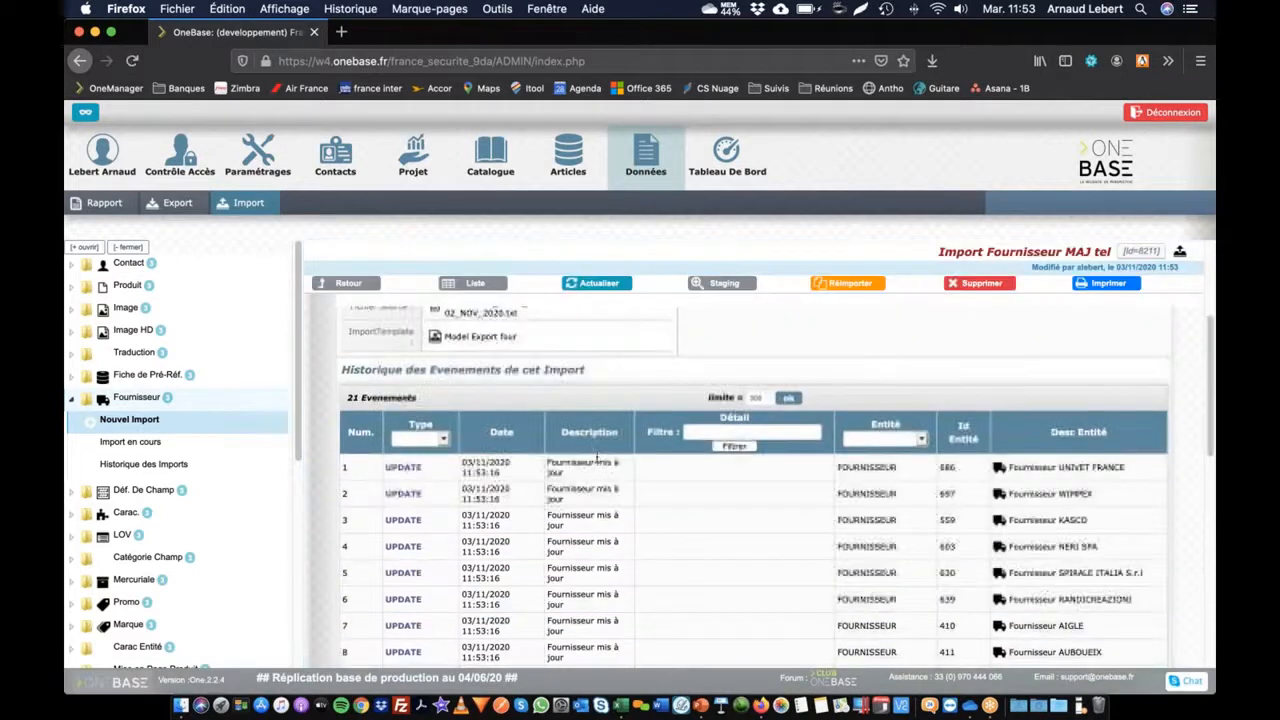
scroll(558, 530, up, 2)
scroll(558, 530, up, 3)
Step: Check supplier KASCO's history for its phone and fax changes, then switch to Excel
mouse_move(335, 157)
click(201, 205)
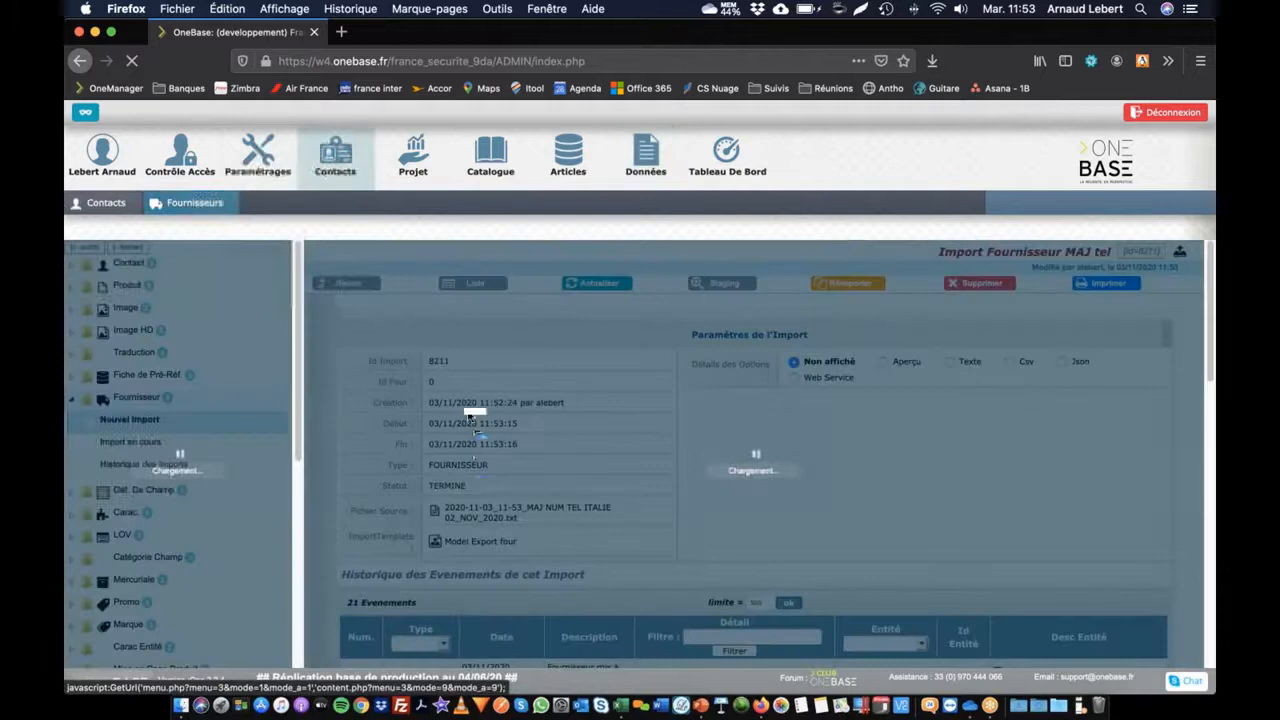
click(531, 386)
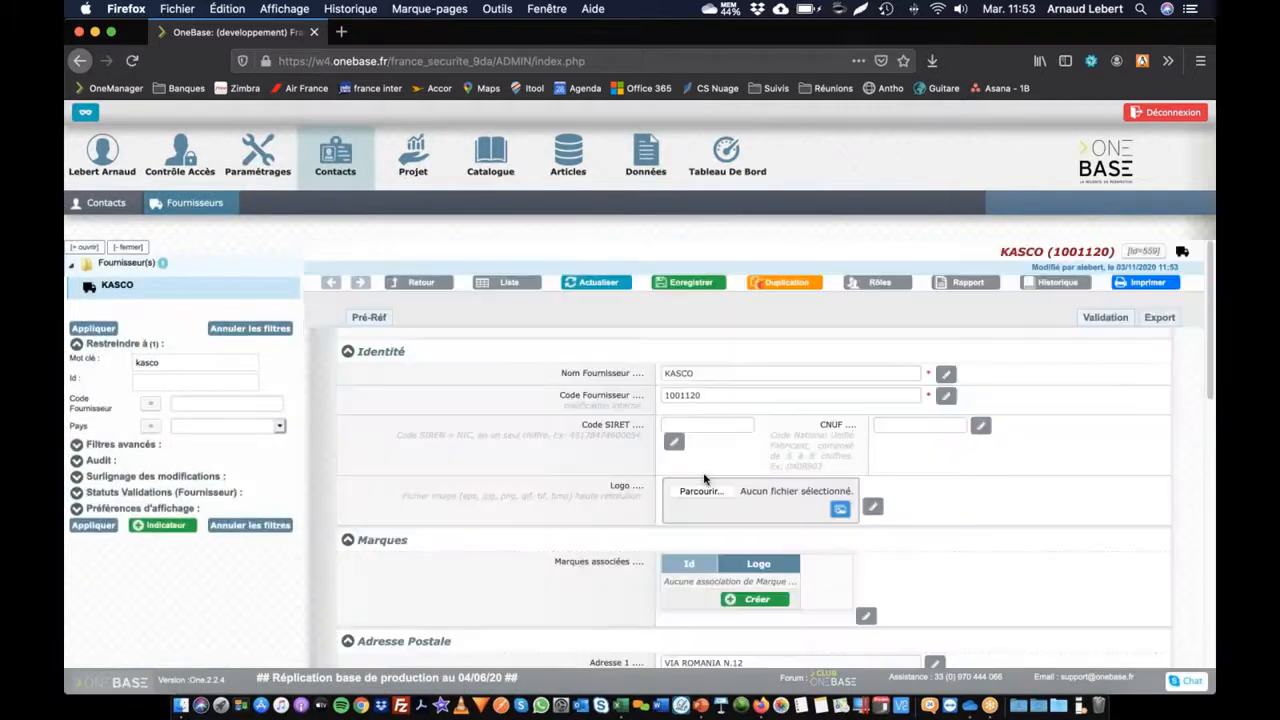
scroll(700, 482, down, 5)
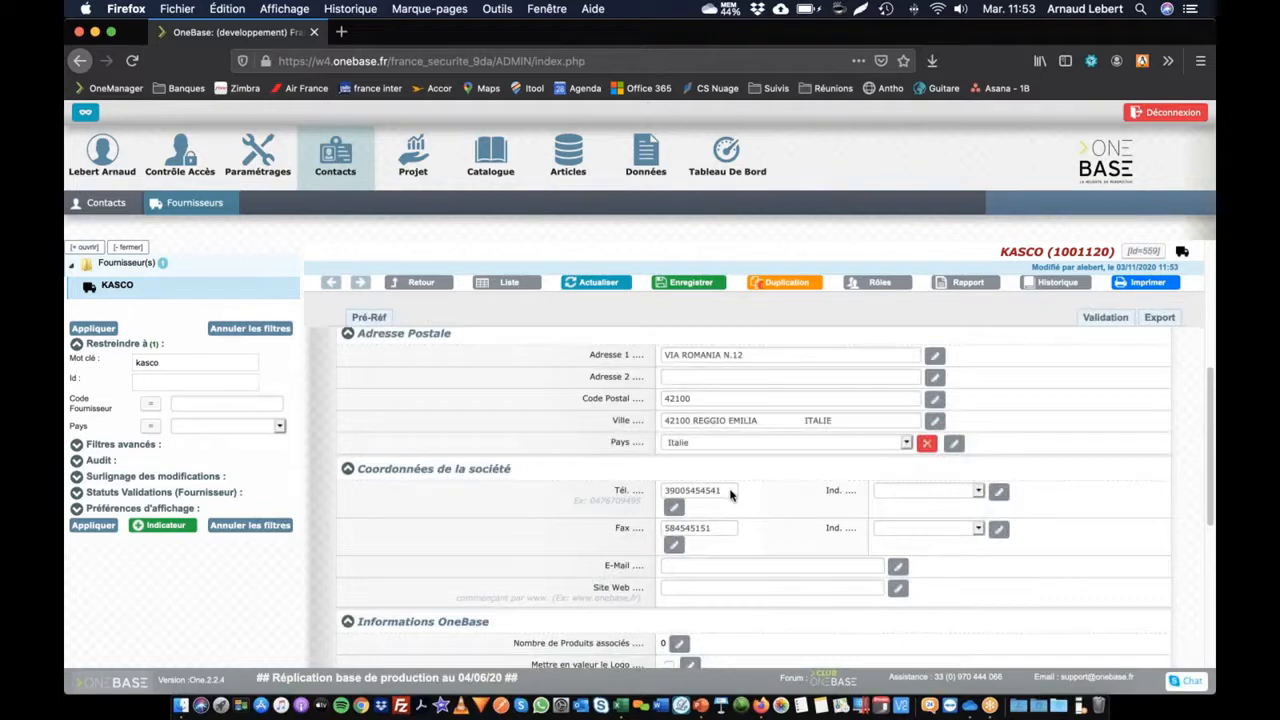
click(1055, 283)
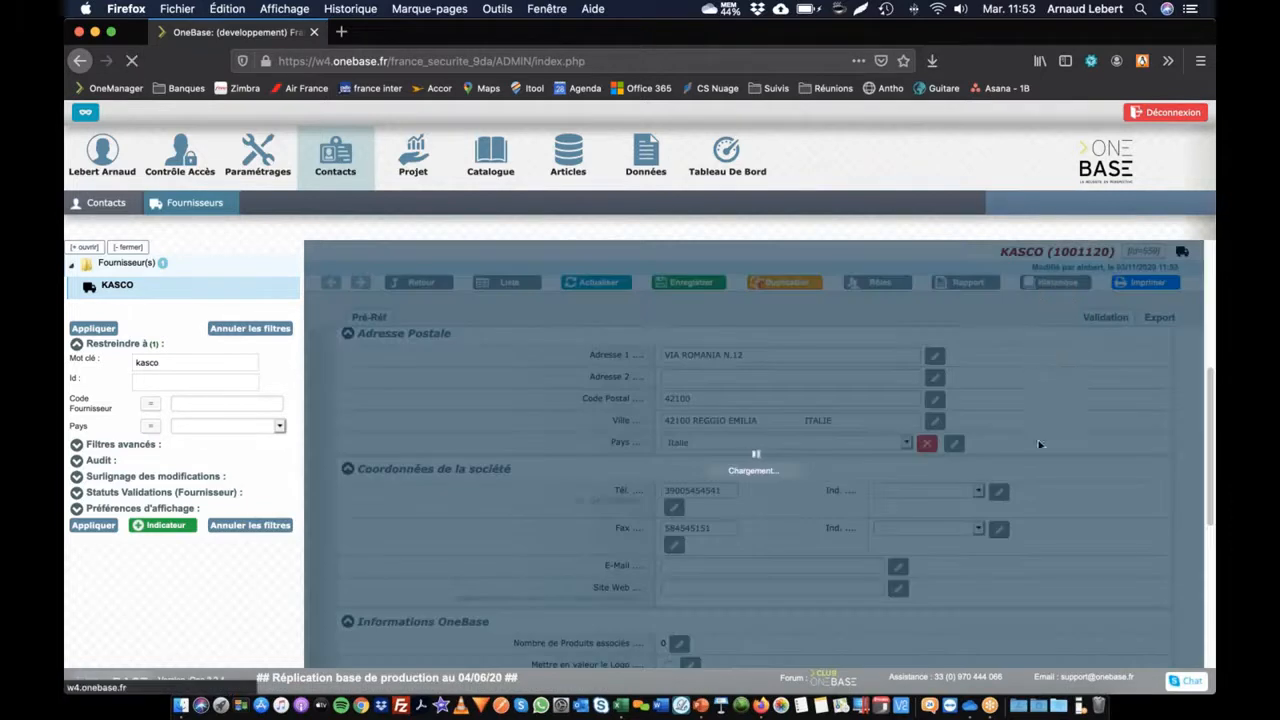
drag(498, 468, 566, 468)
click(553, 469)
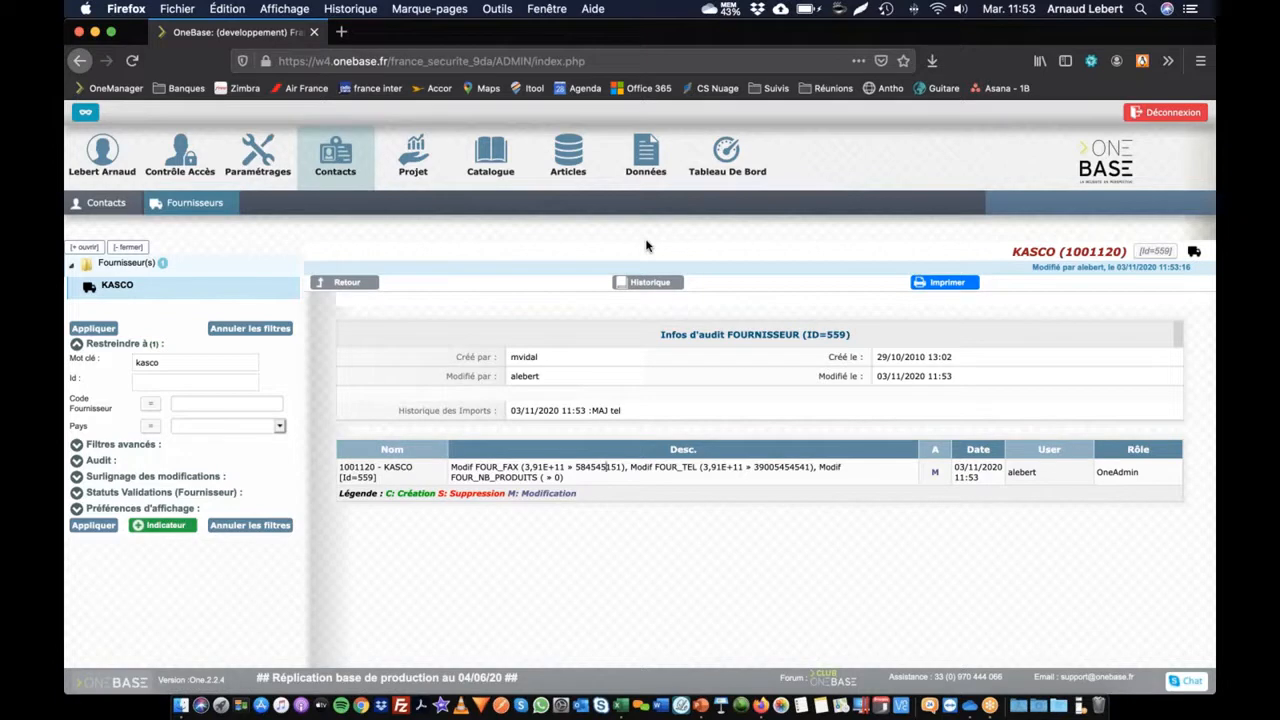
key(super+Tab)
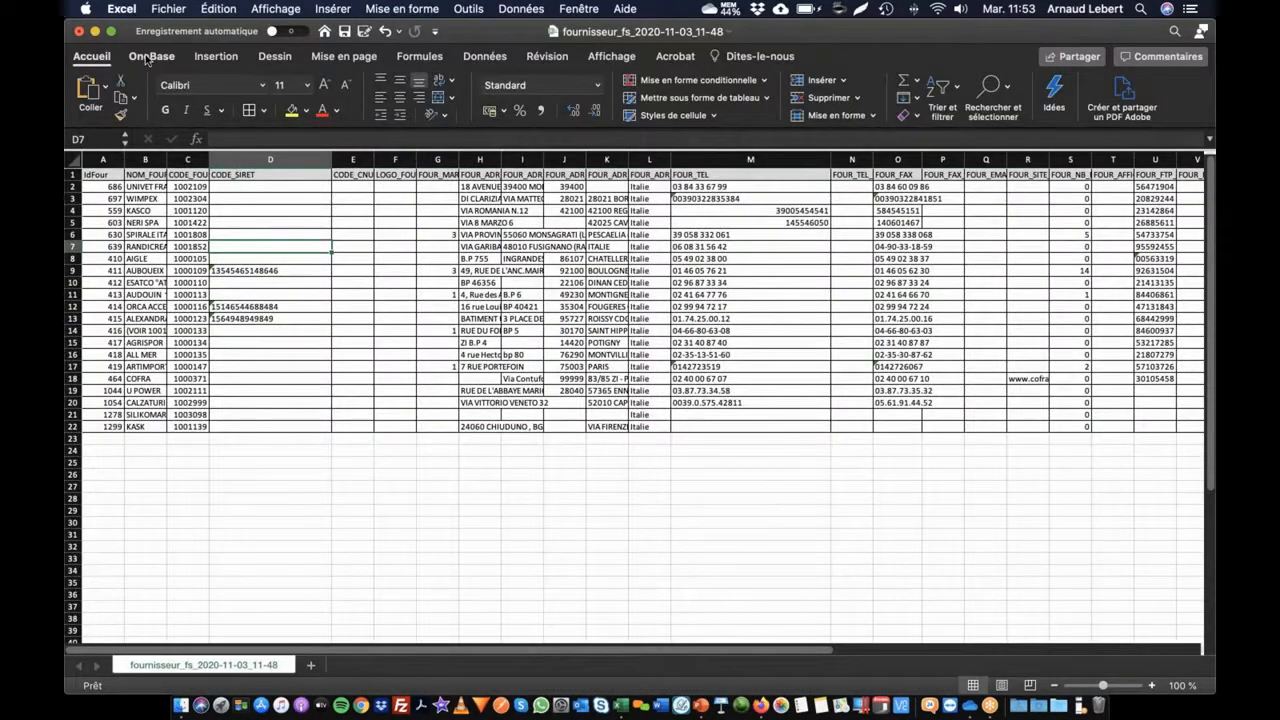
Step: Inspect the Save As file format list in Excel and cancel without saving
click(150, 57)
click(92, 57)
click(168, 9)
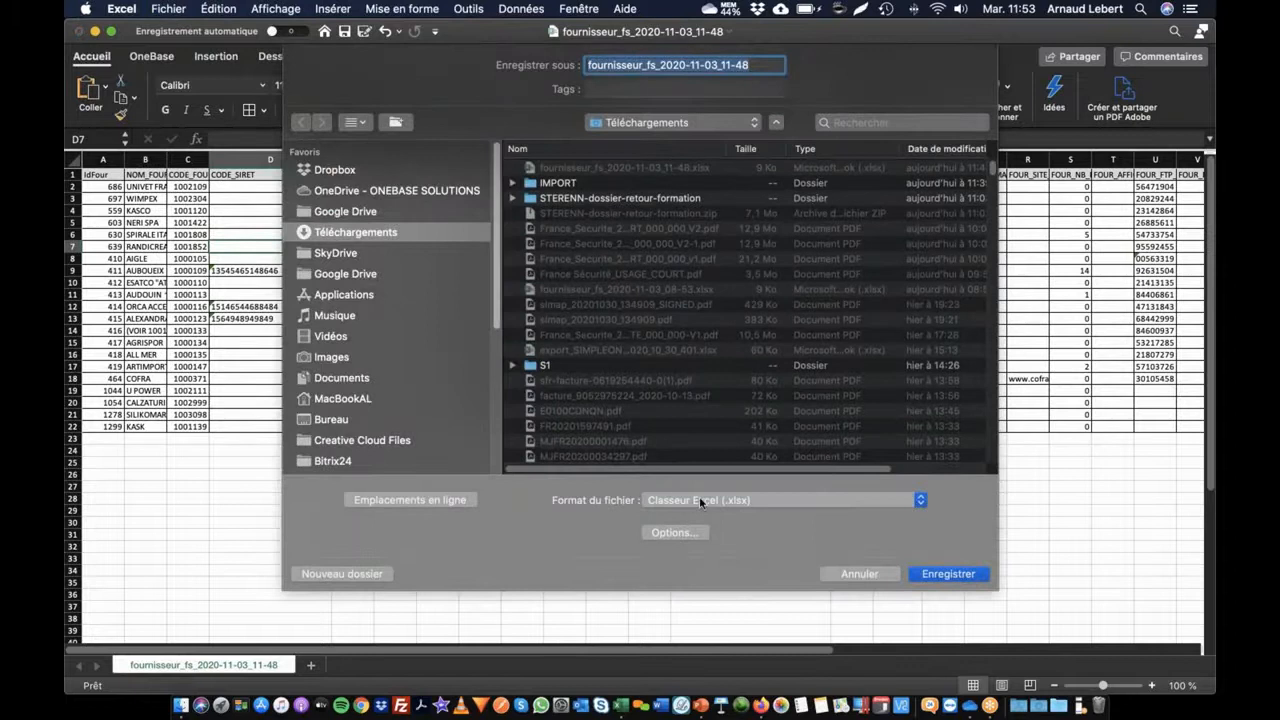
click(703, 505)
scroll(703, 505, down, 5)
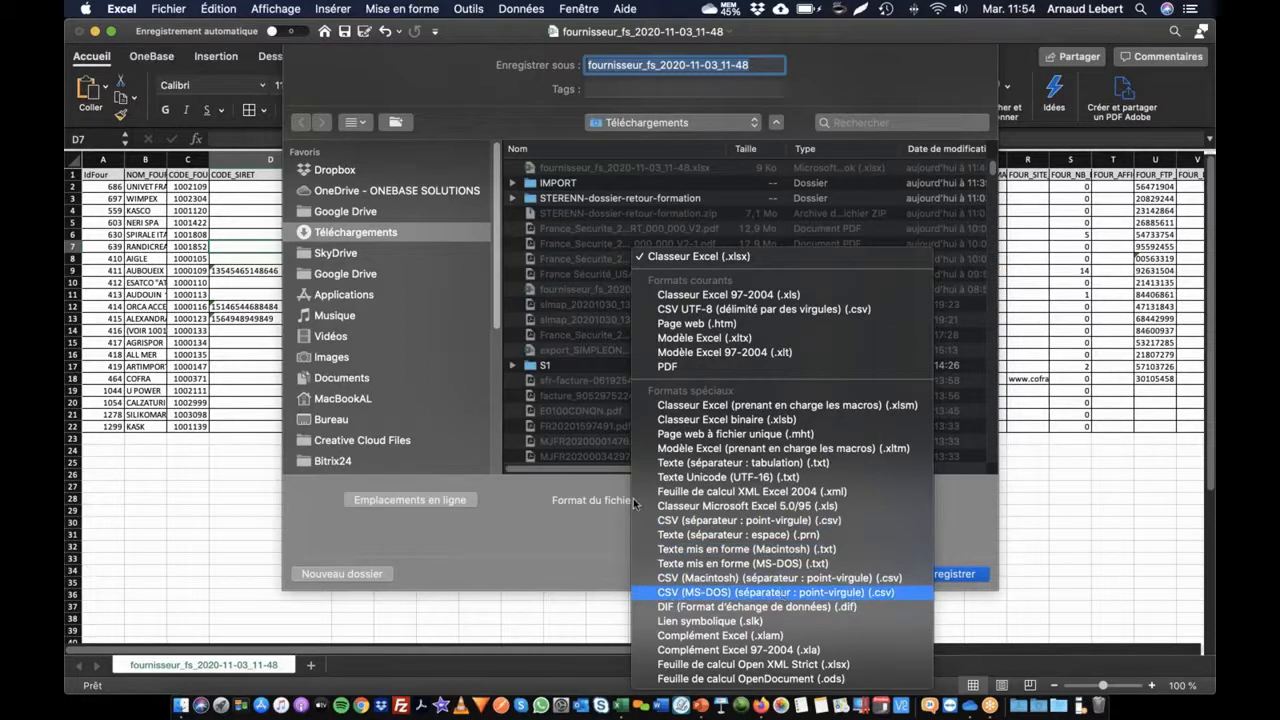
key(Escape)
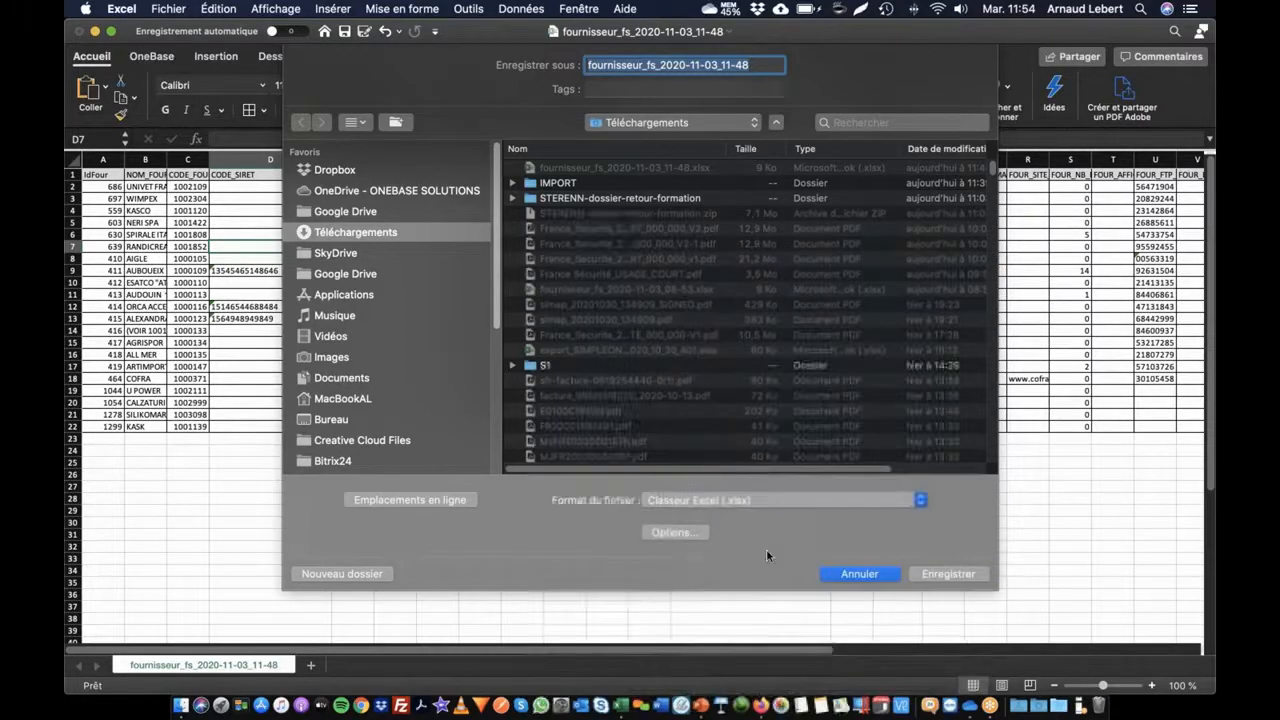
key(Escape)
Step: Select the export table range A1:W22, then return to OneBase in Firefox
click(150, 259)
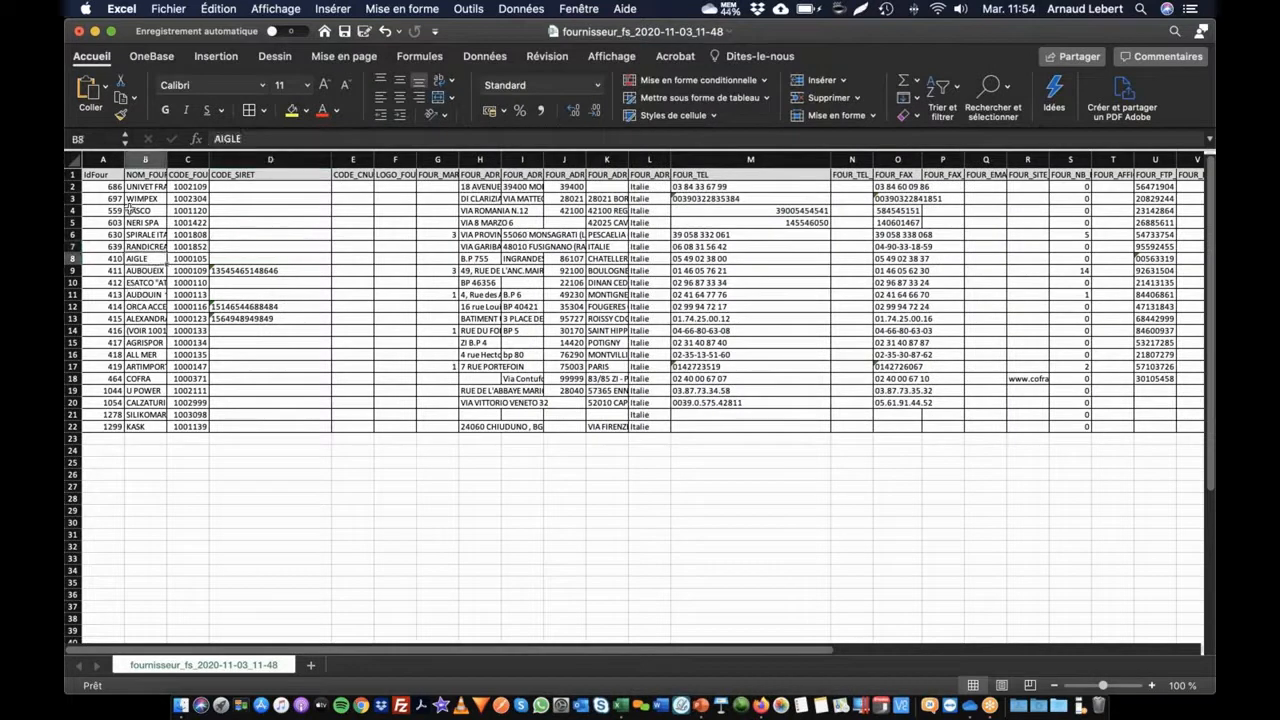
click(117, 187)
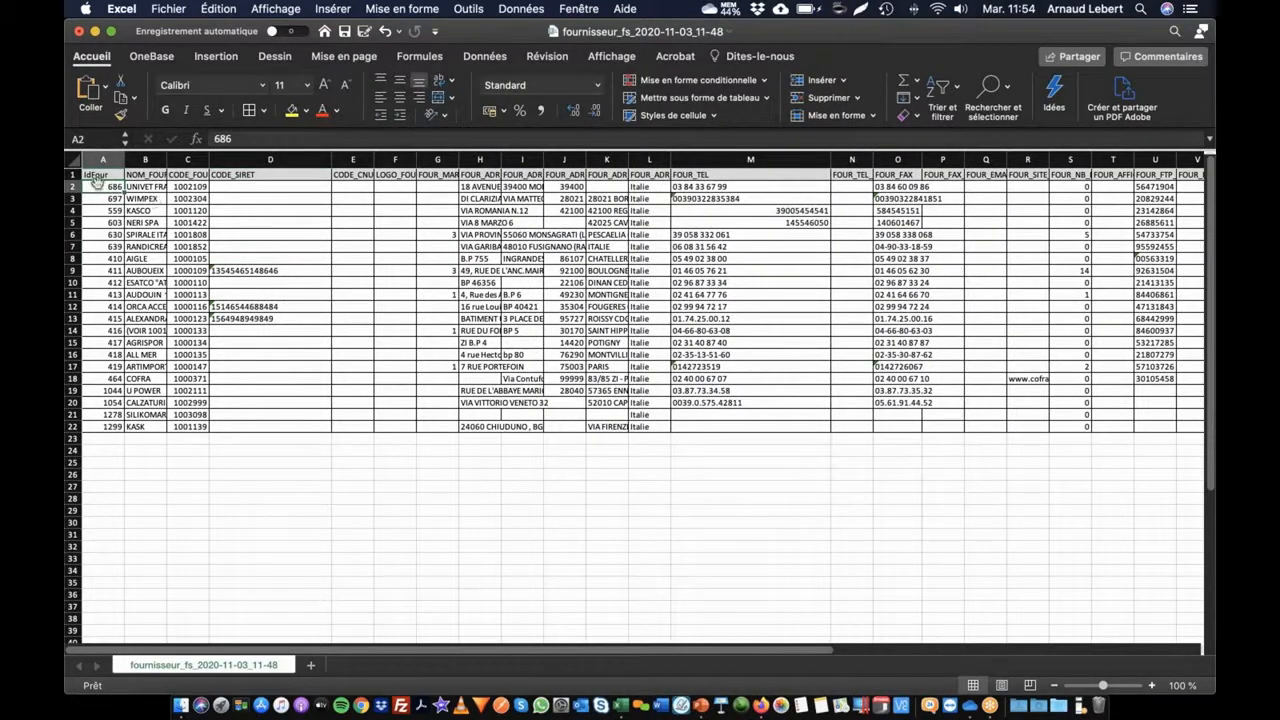
click(100, 175)
click(103, 177)
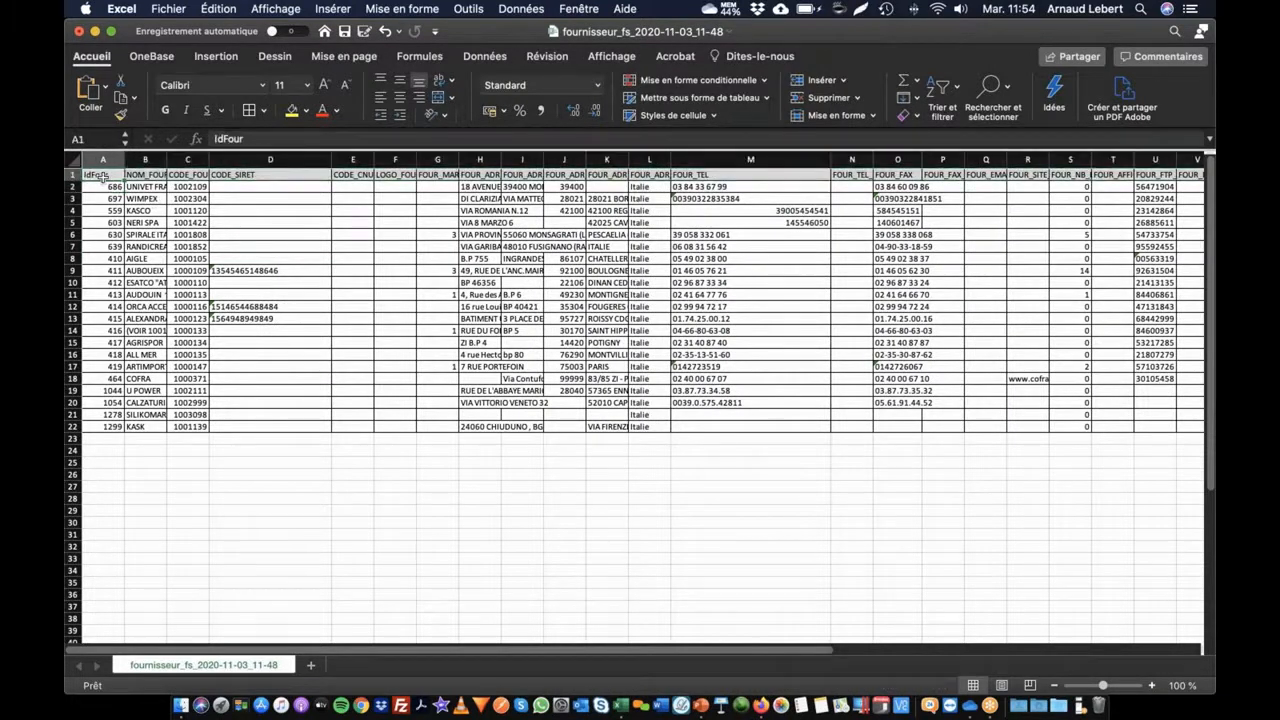
drag(108, 178, 1158, 427)
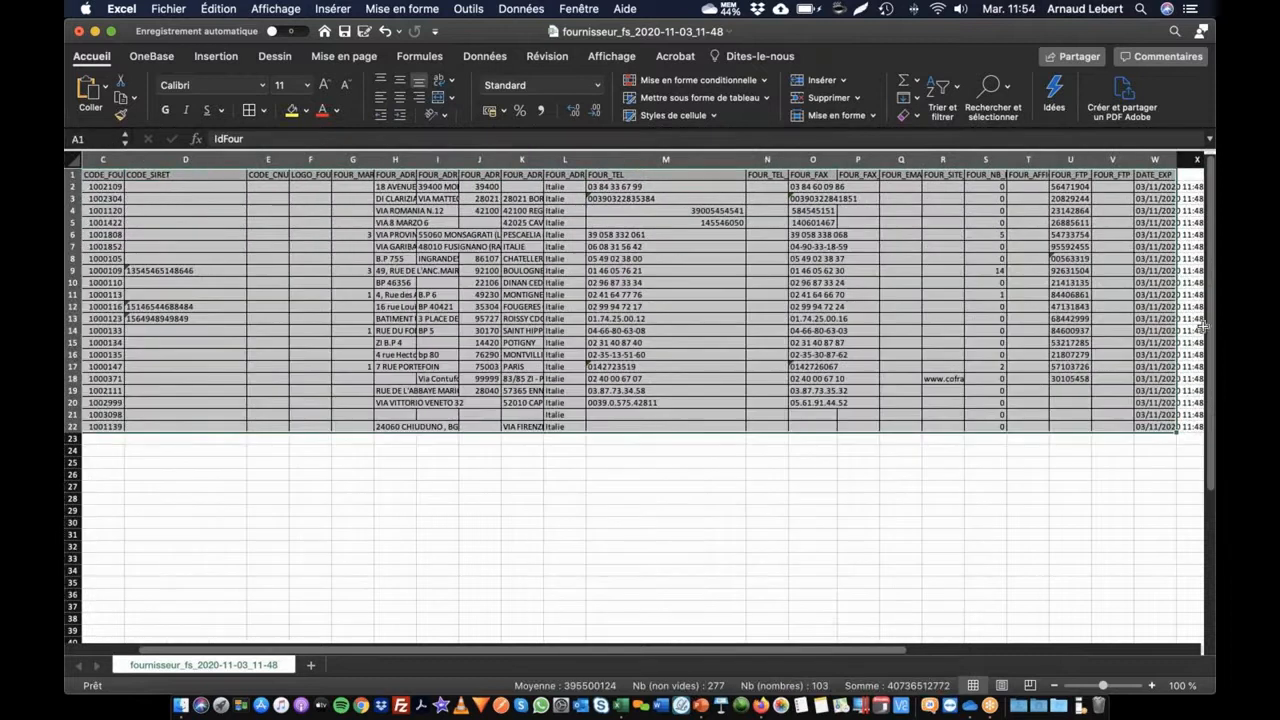
drag(1165, 333, 113, 175)
click(110, 175)
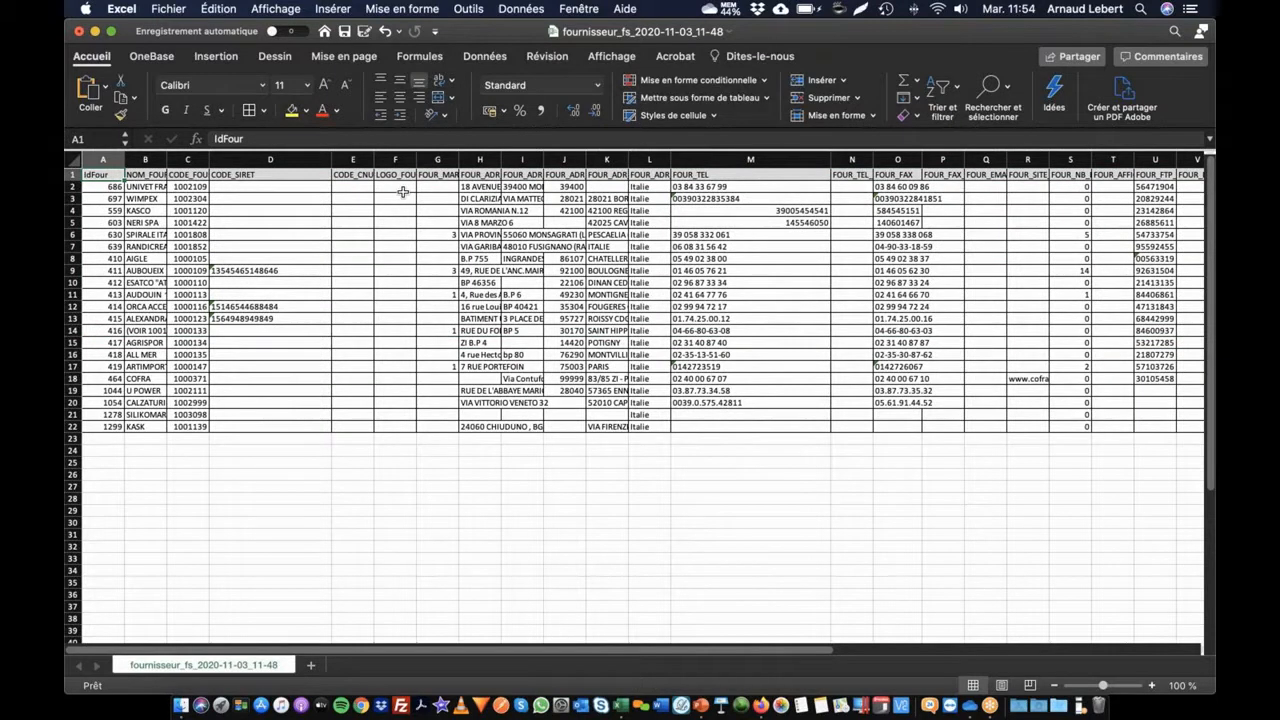
key(super+Tab)
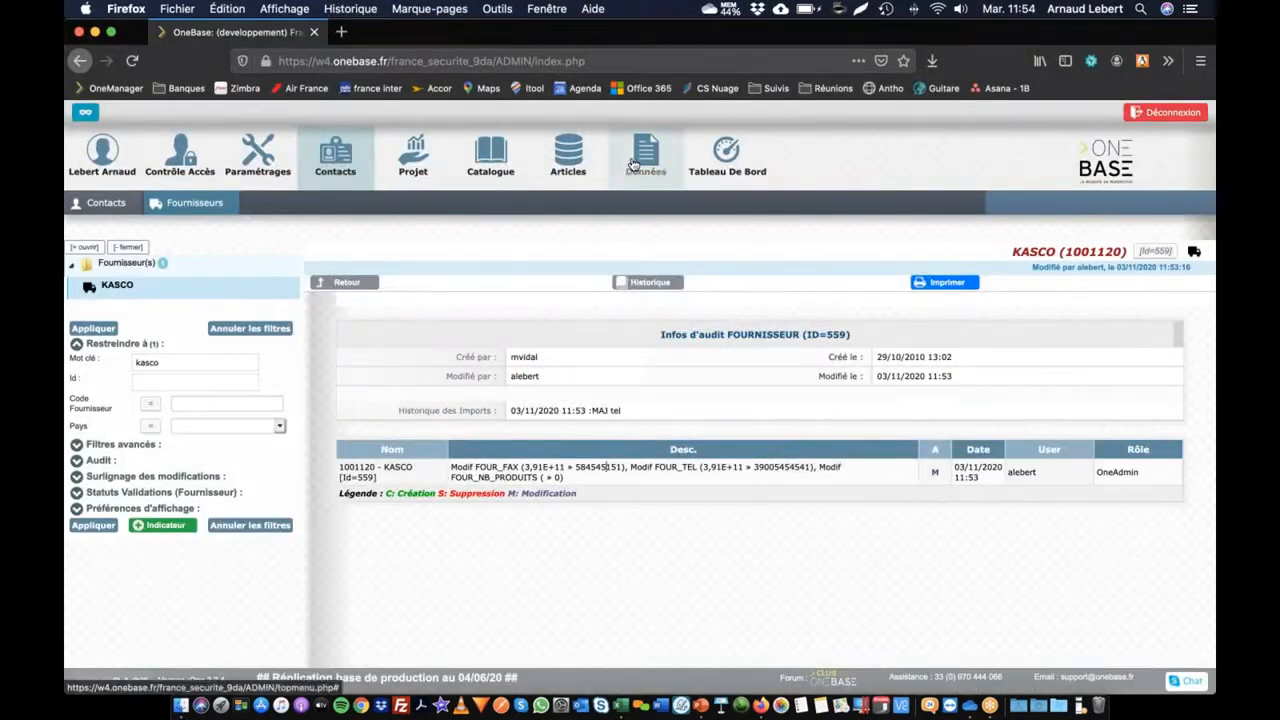
Step: Start a new LOV import under Données using the copy-paste option
mouse_move(633, 163)
click(246, 203)
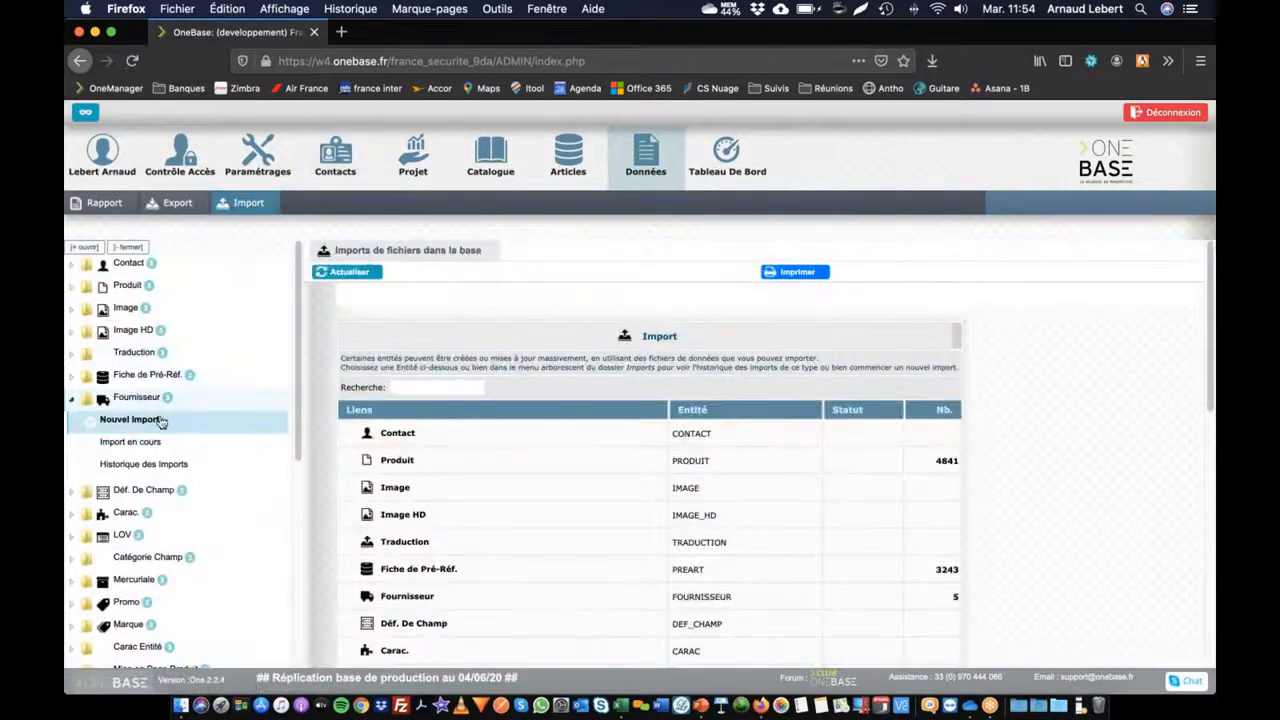
click(122, 537)
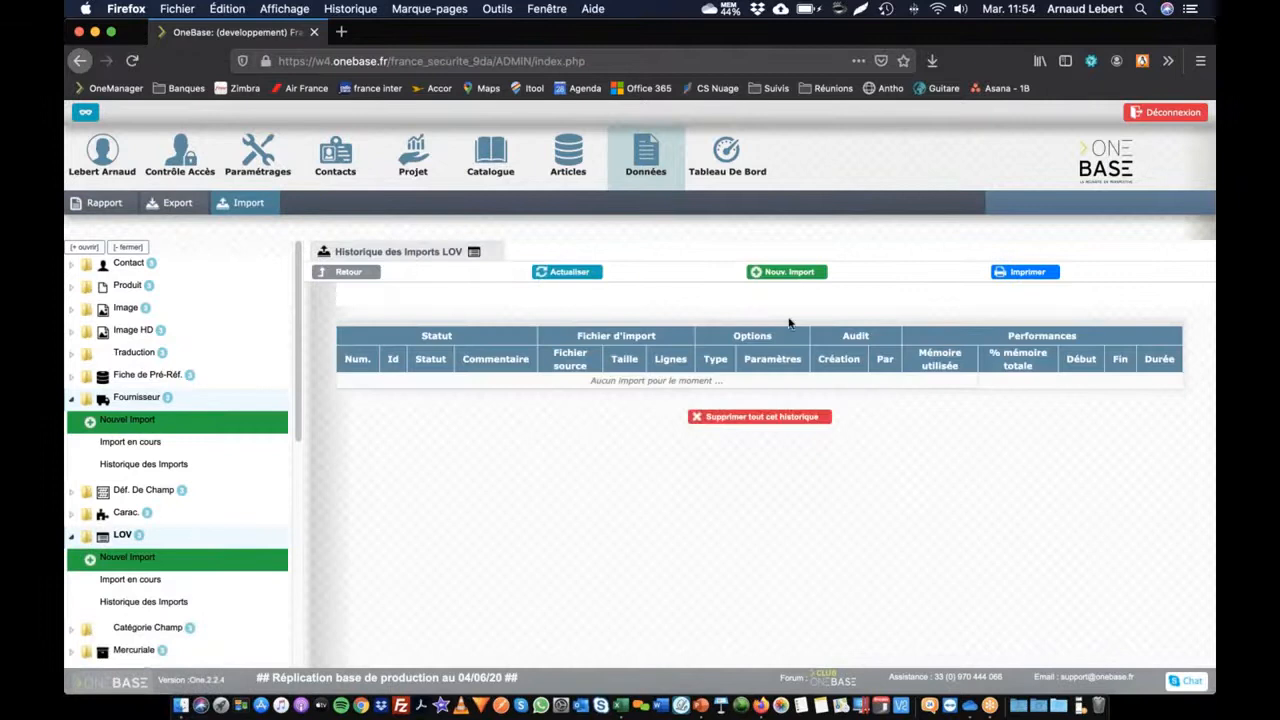
click(785, 273)
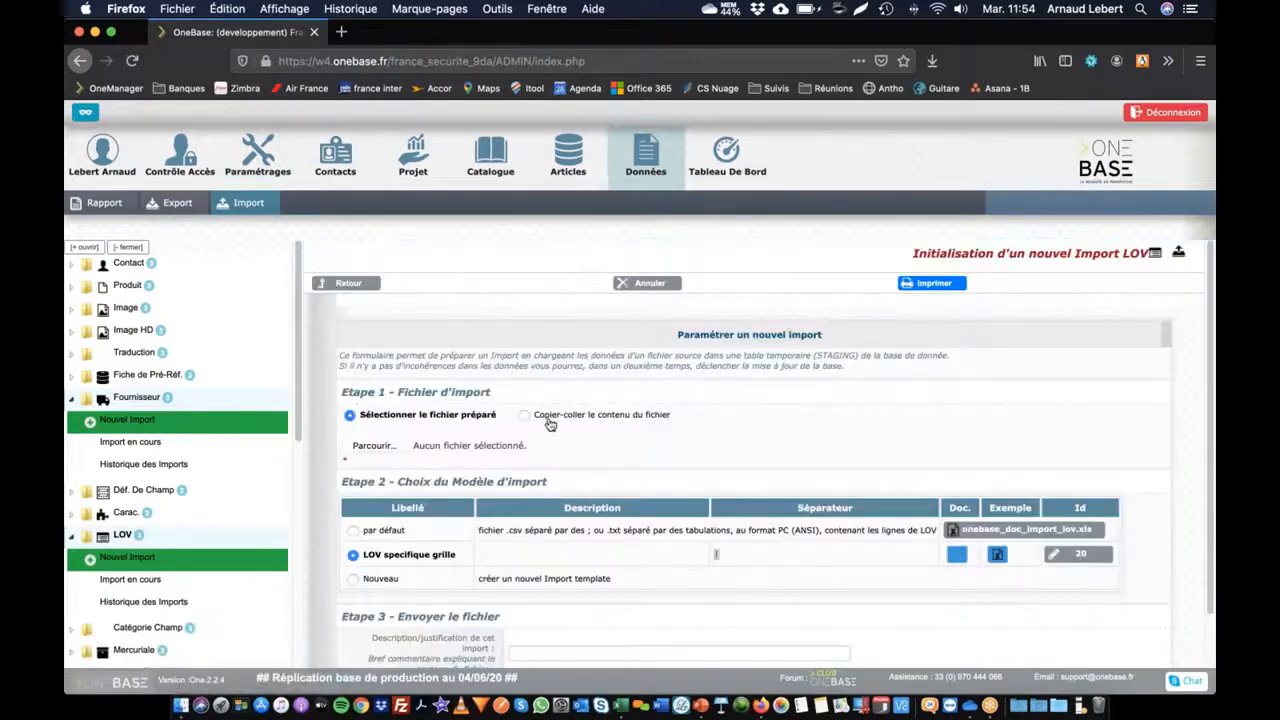
click(552, 420)
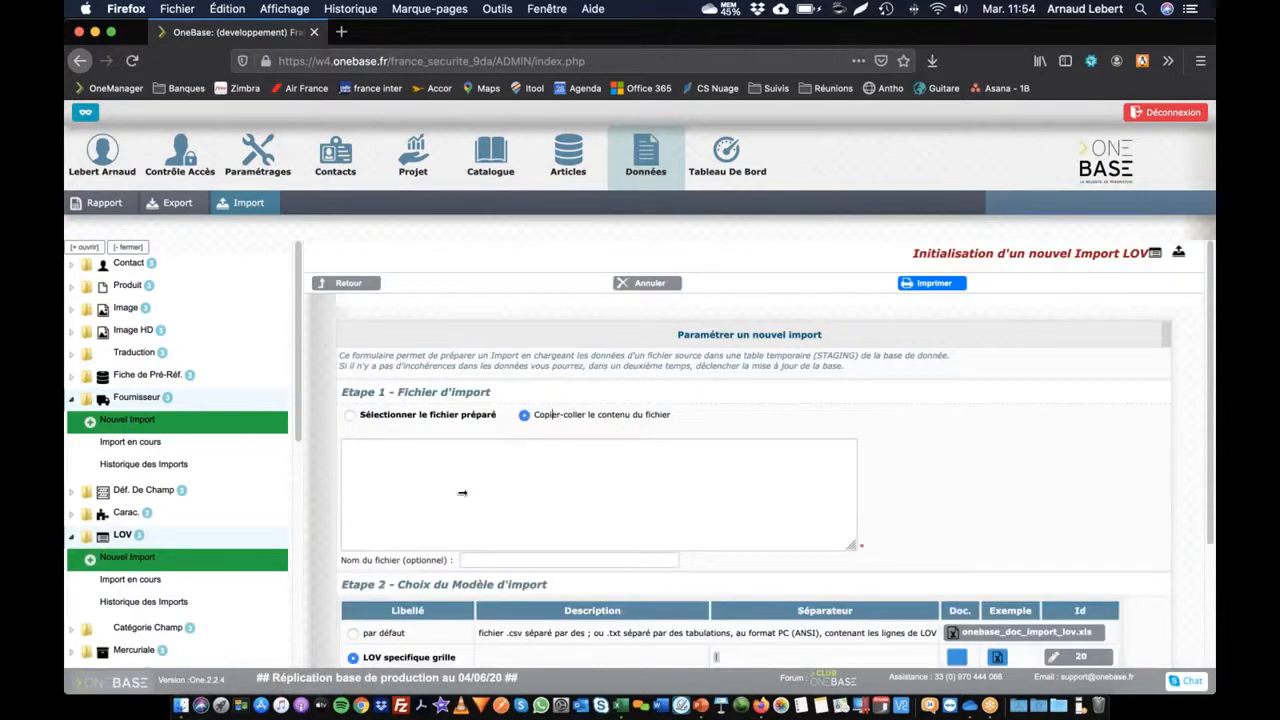
scroll(150, 480, down, 5)
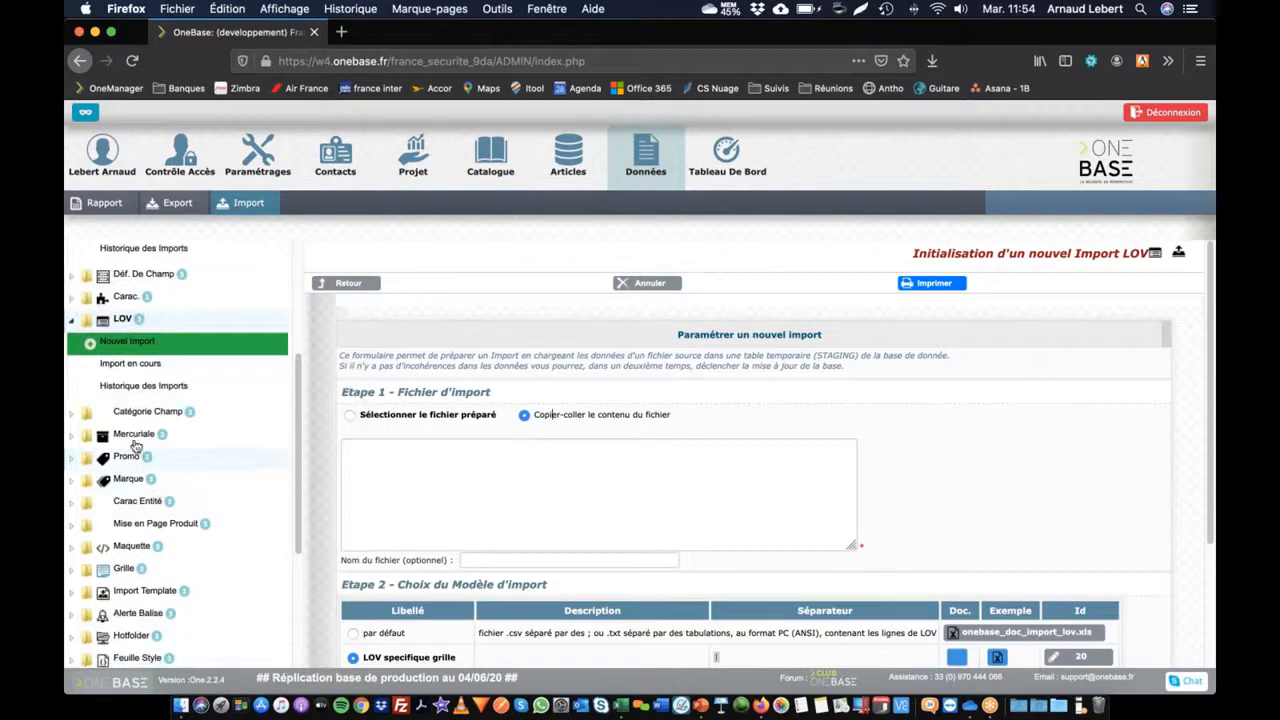
scroll(207, 597, up, 1)
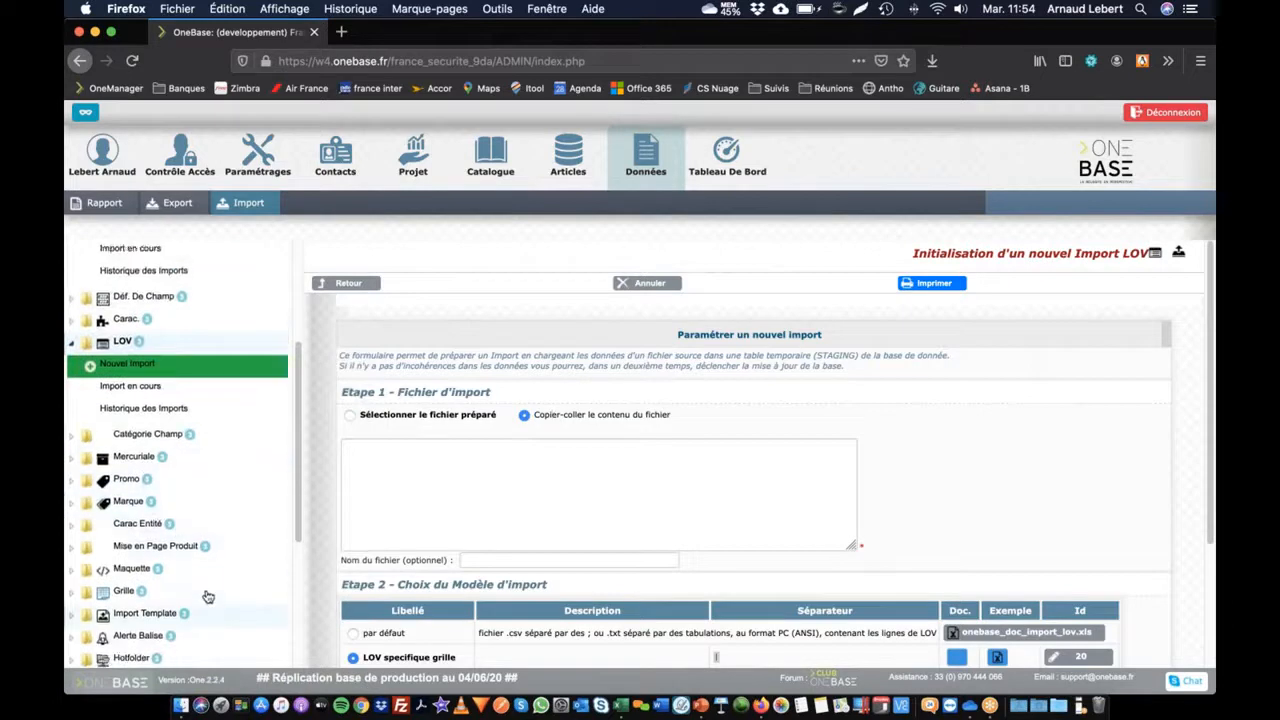
scroll(200, 590, up, 5)
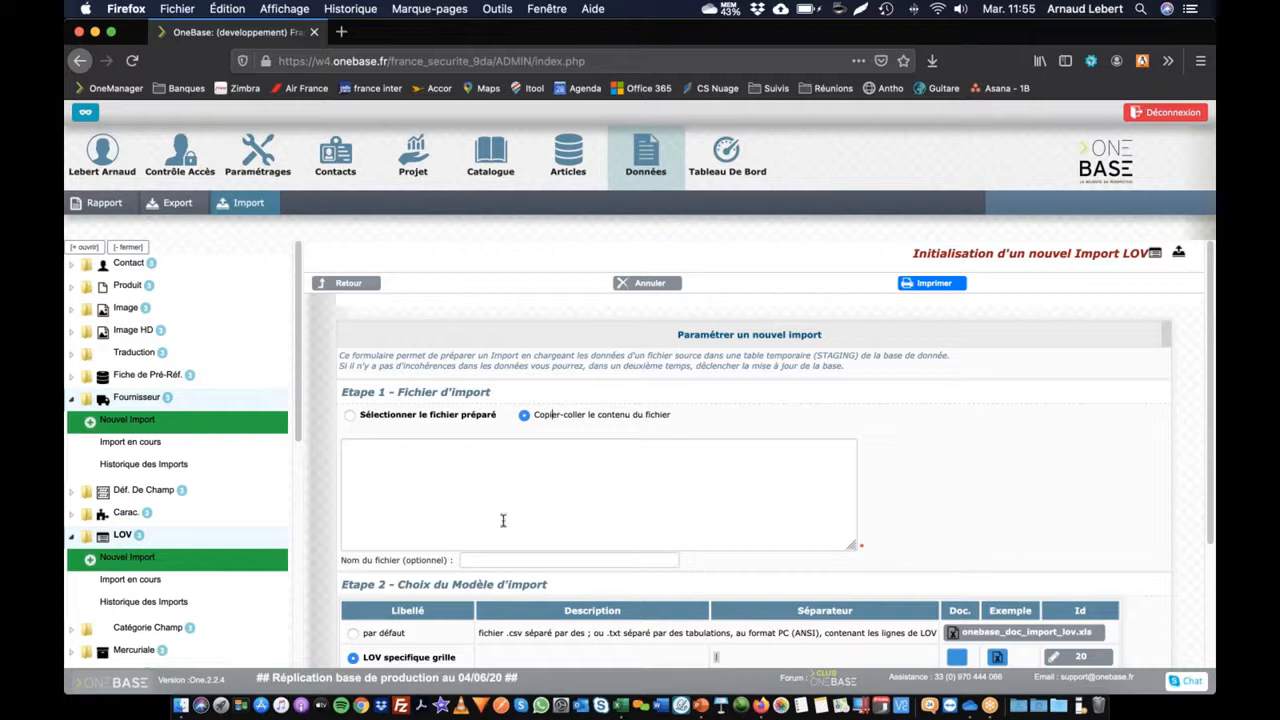
Step: Leave the LOV import form and go to the data export area
scroll(485, 590, down, 2)
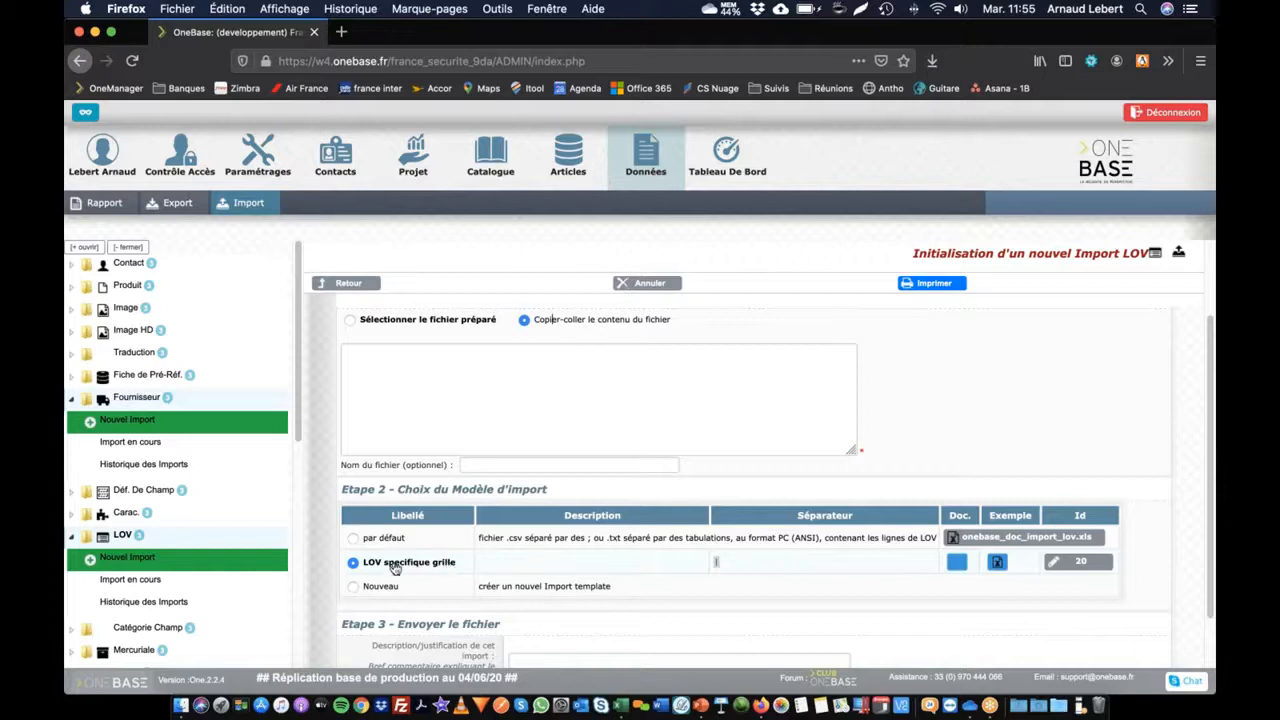
scroll(596, 340, up, 2)
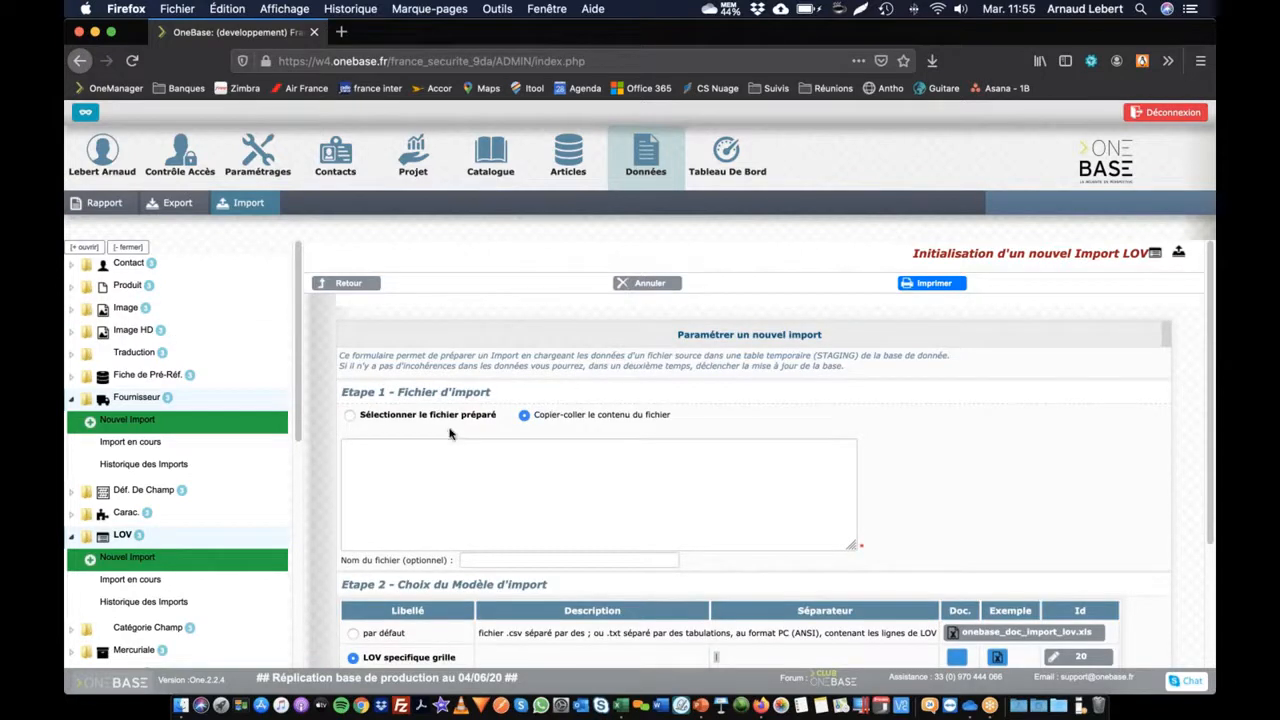
click(170, 203)
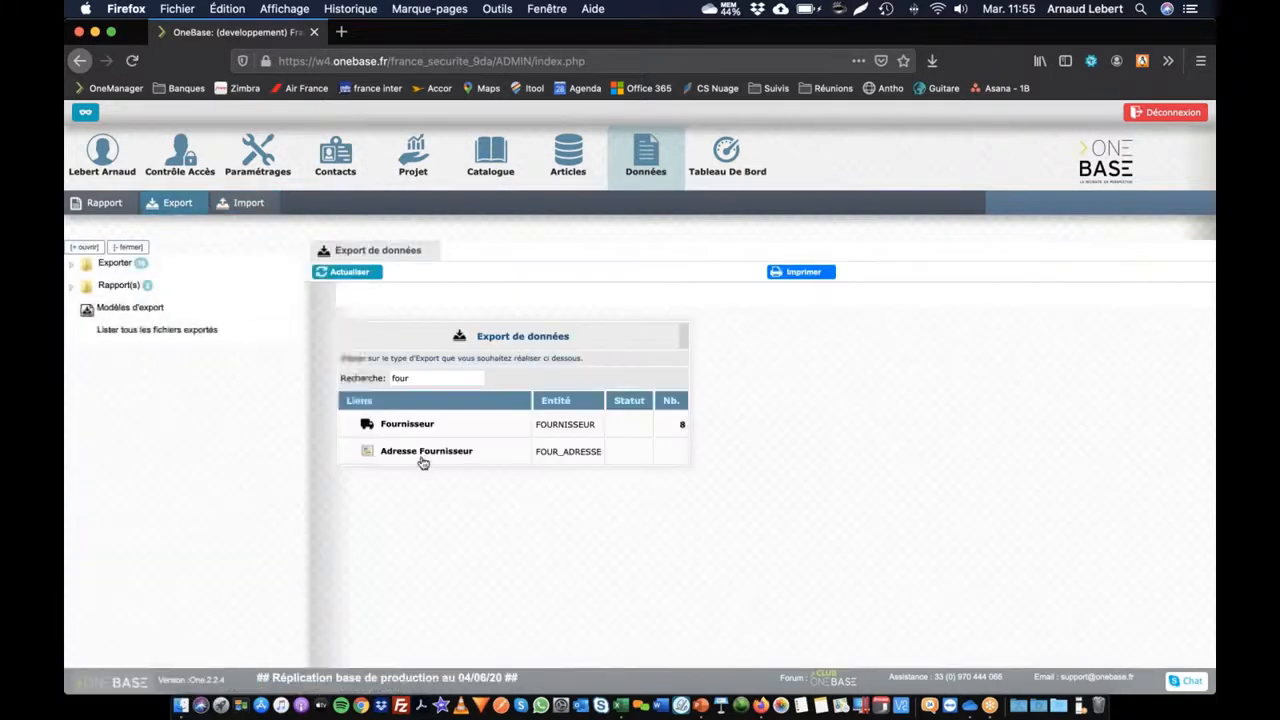
Step: Start a new Fournisseur export and replace the Italie country filter with a blank Pays value
click(408, 426)
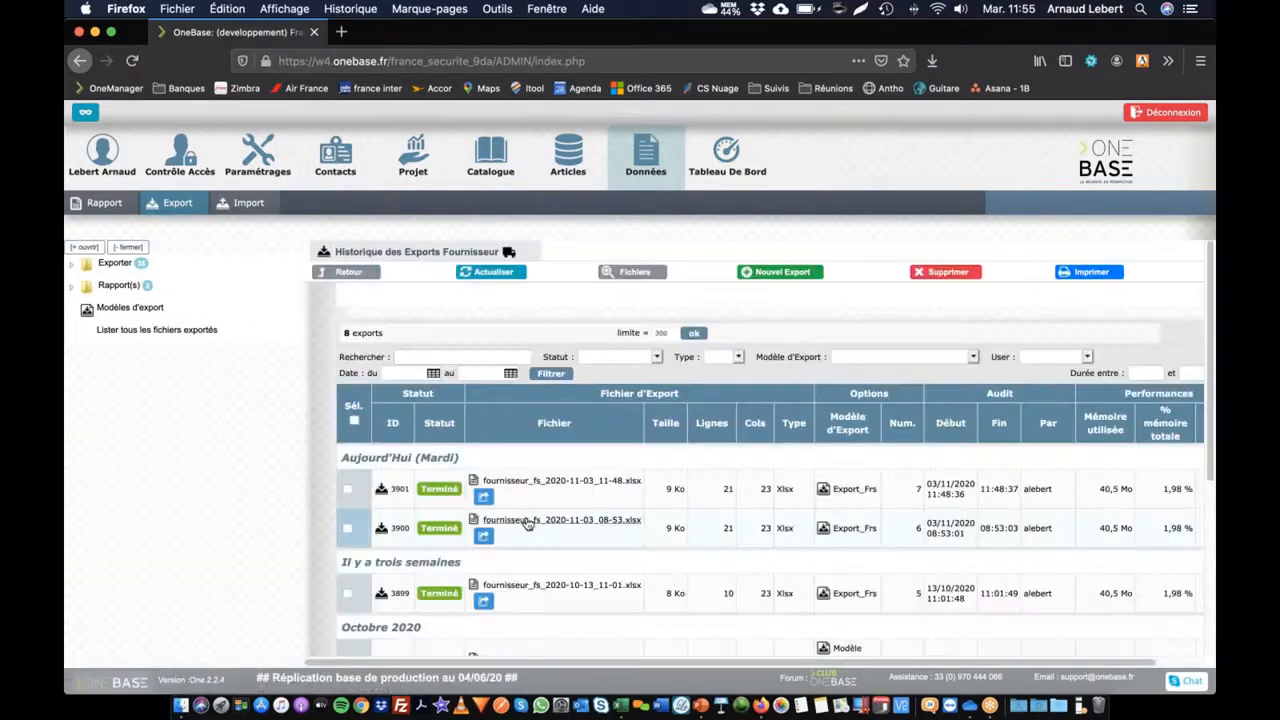
click(790, 276)
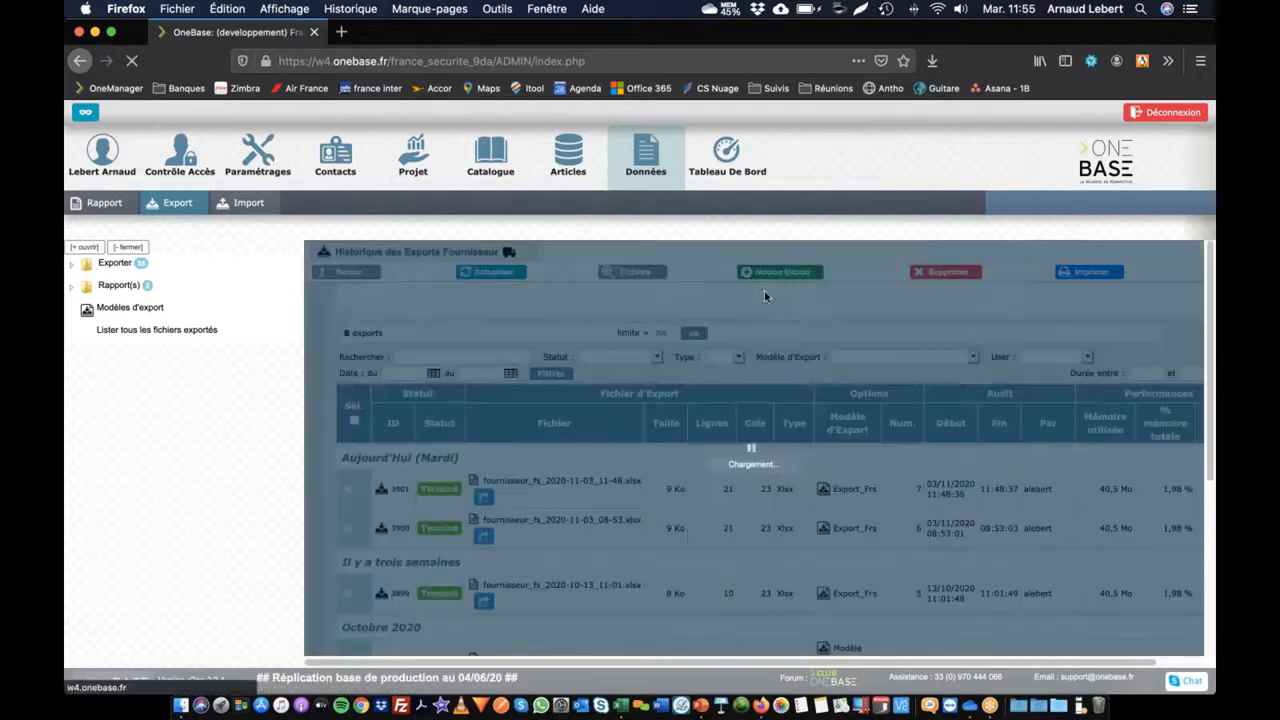
scroll(678, 410, down, 5)
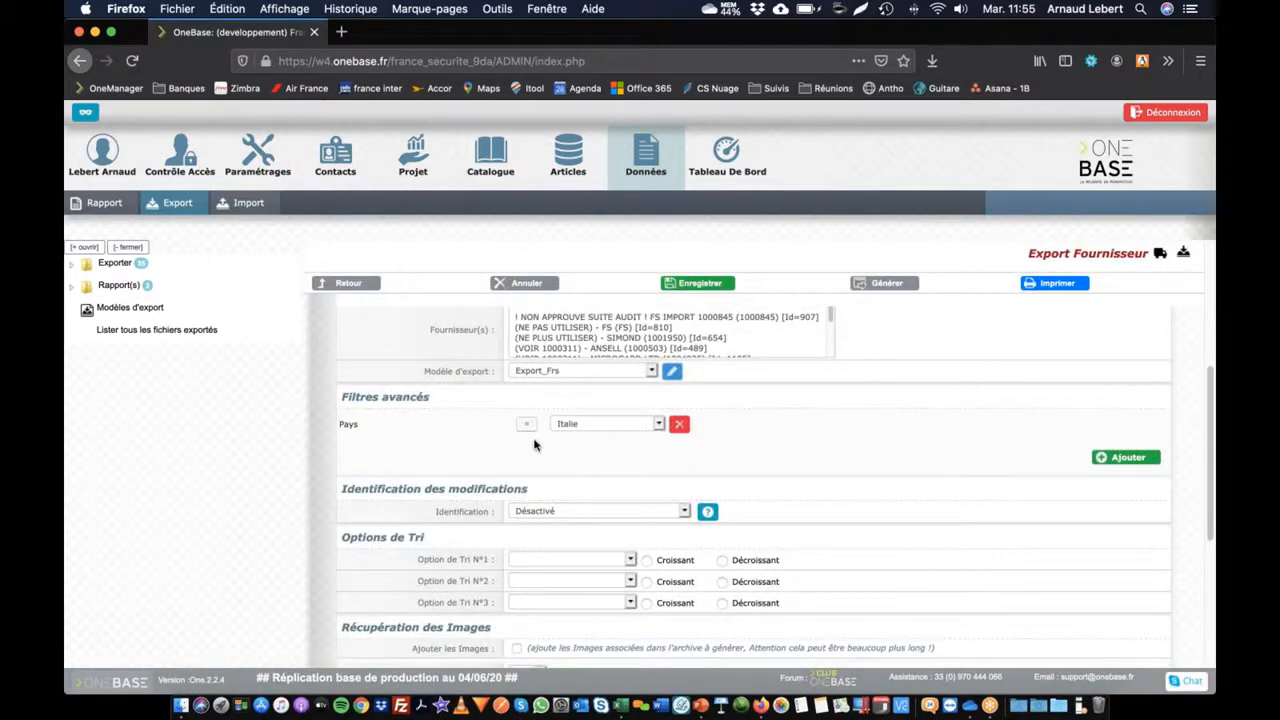
click(525, 427)
click(615, 427)
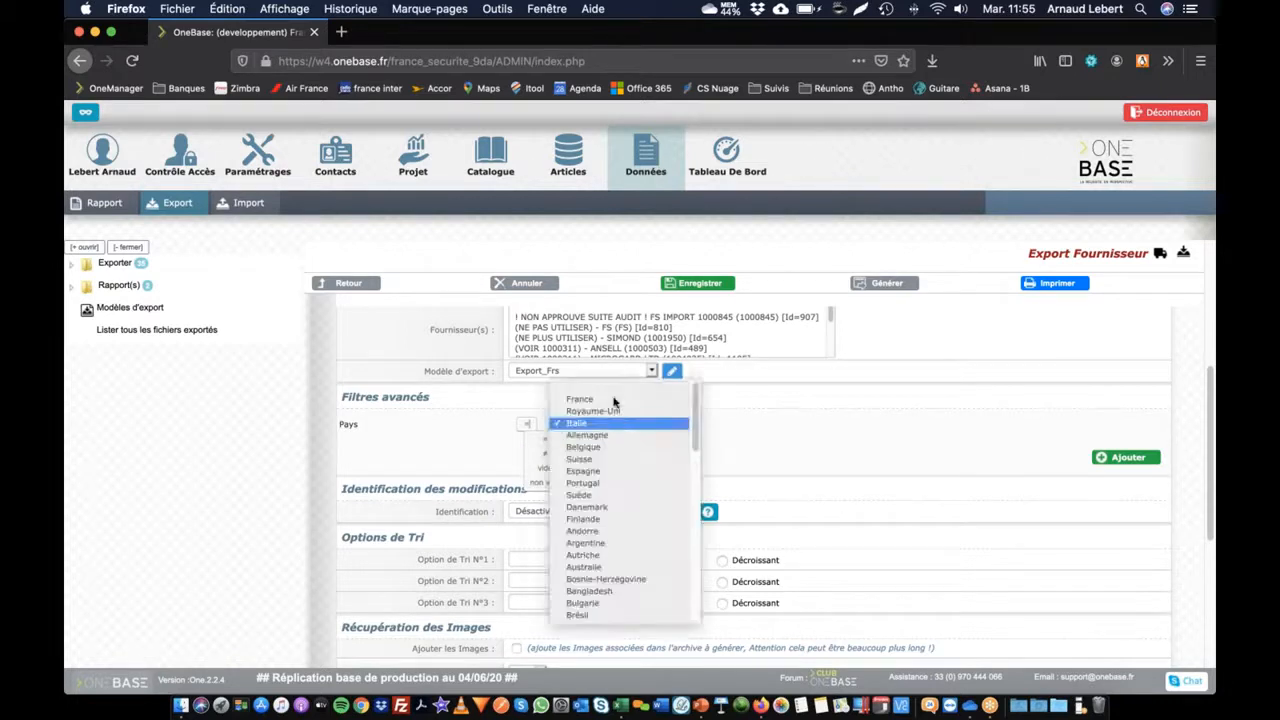
click(659, 386)
click(527, 425)
Step: Set the advanced Pays filter to 'non vide', save it, and go back to the export settings
click(540, 482)
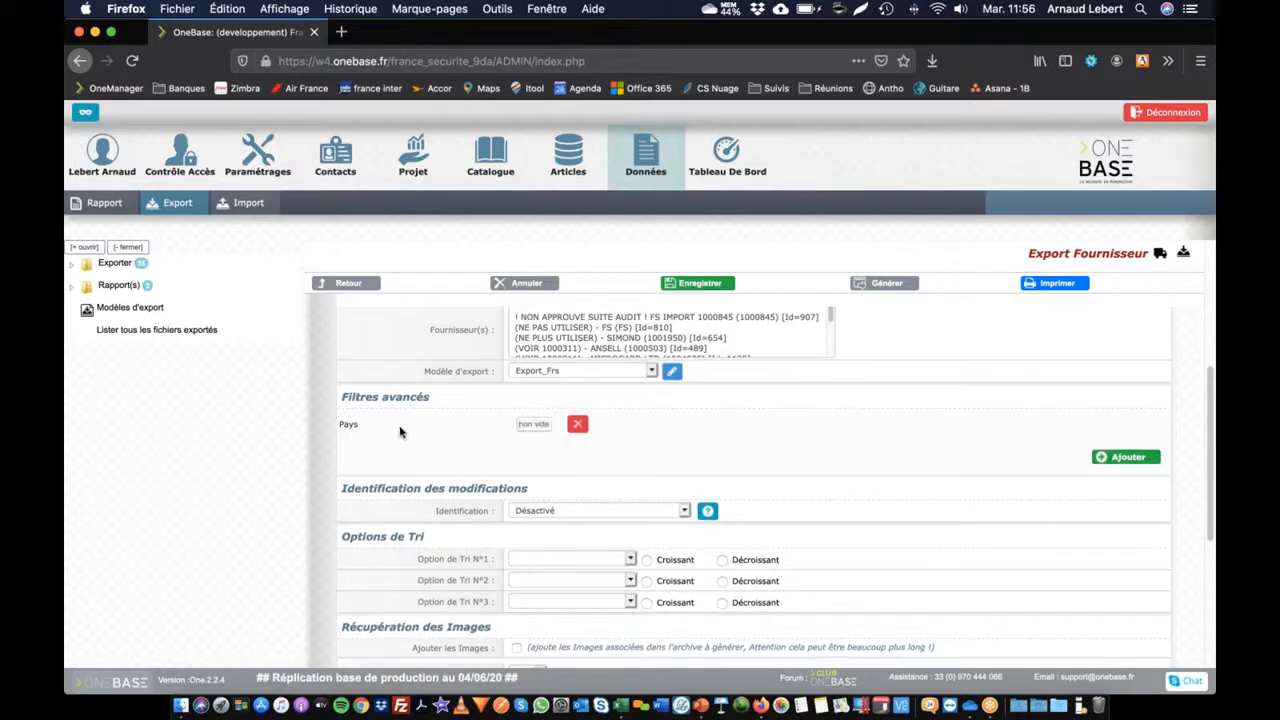
click(1124, 459)
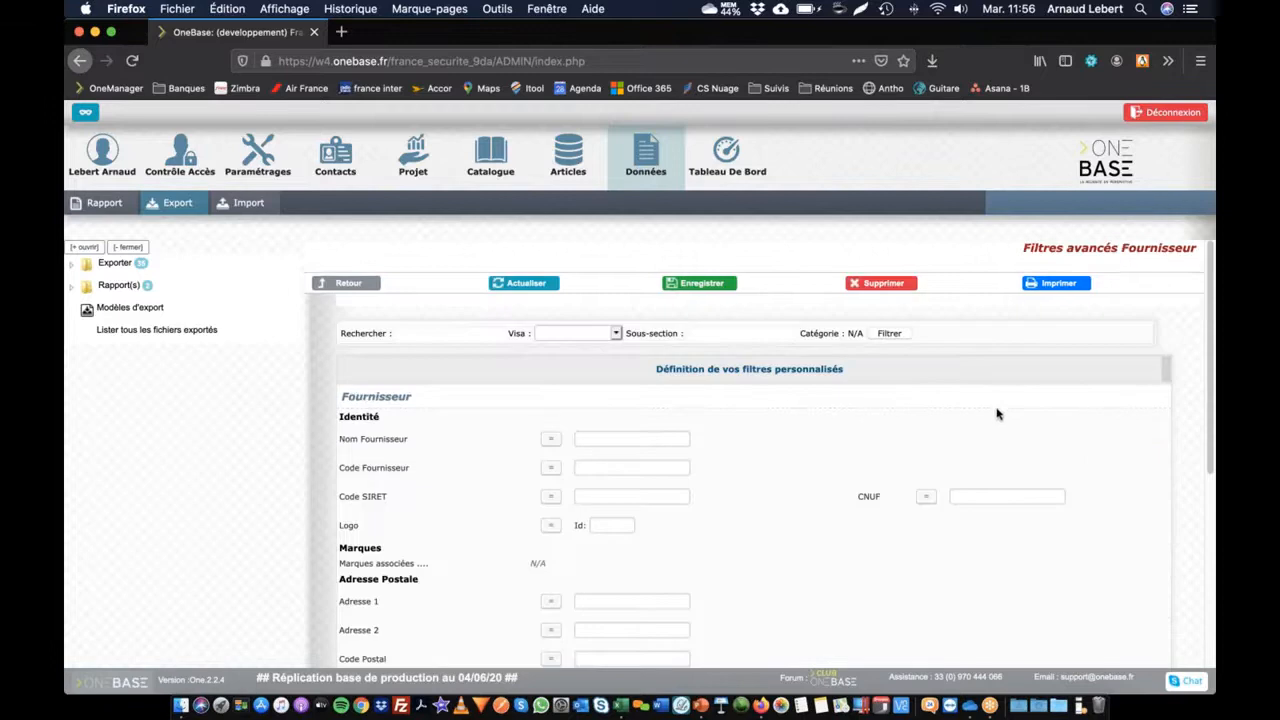
scroll(765, 403, down, 5)
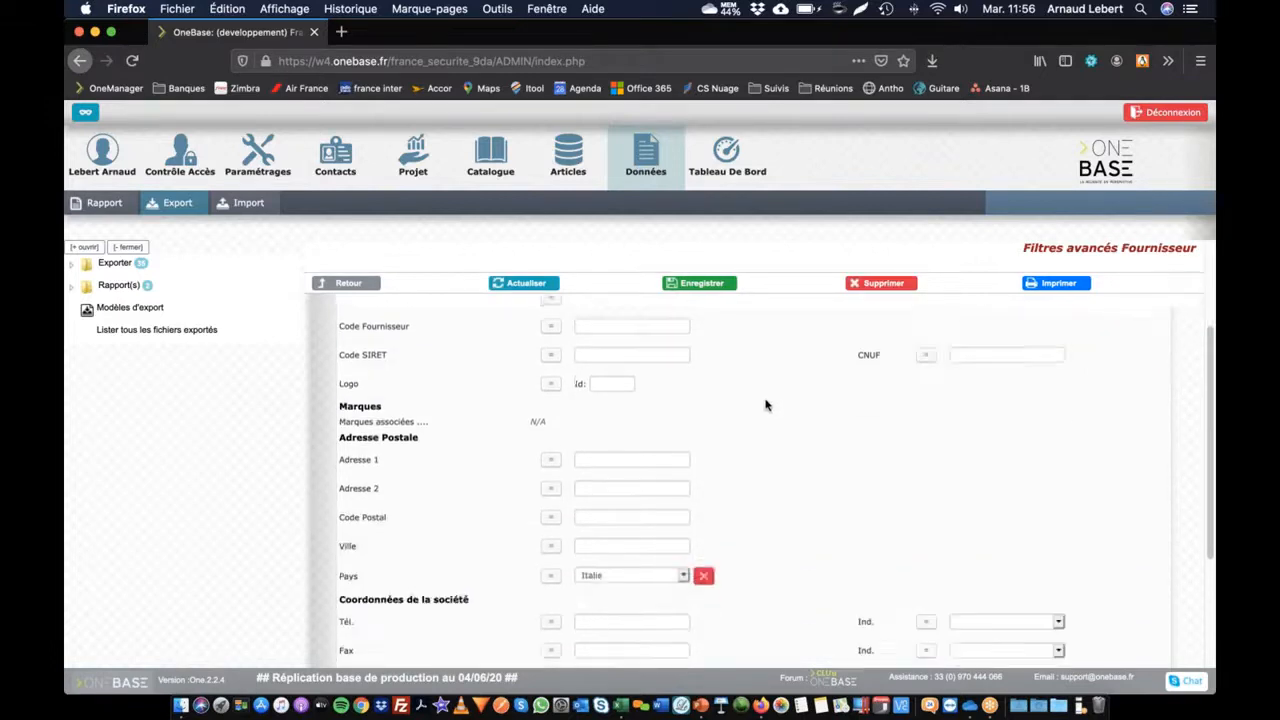
click(552, 397)
click(563, 452)
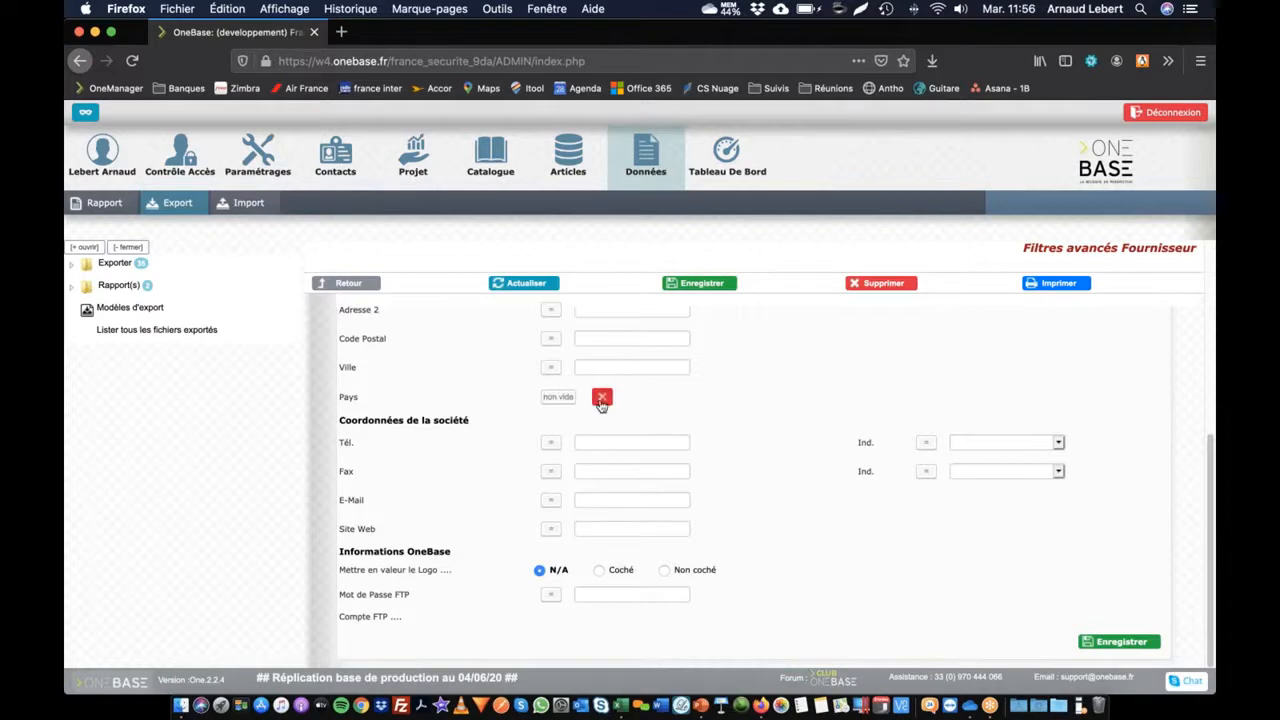
click(700, 288)
scroll(430, 360, up, 5)
click(350, 283)
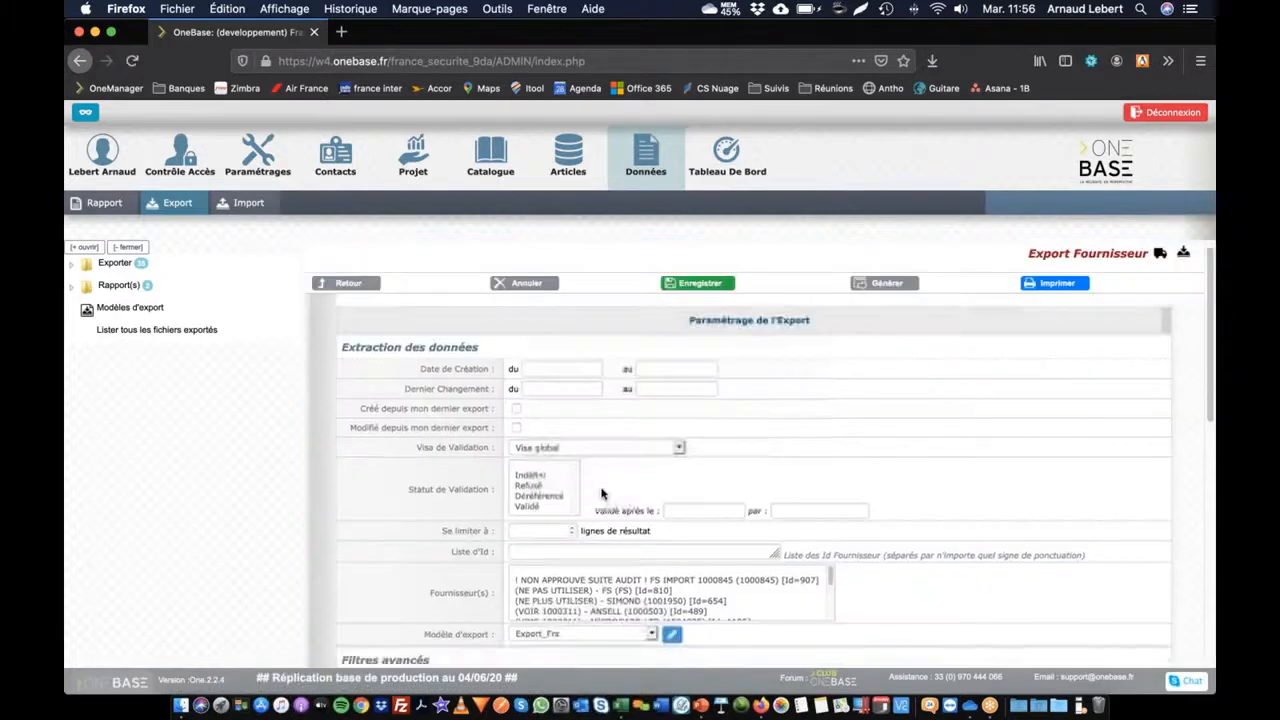
scroll(600, 486, down, 10)
Step: Generate fournisseur_fs_2020-11-03_11-56.xlsx (724 lines, 23 columns), then choose Relancer to rerun the export
click(742, 652)
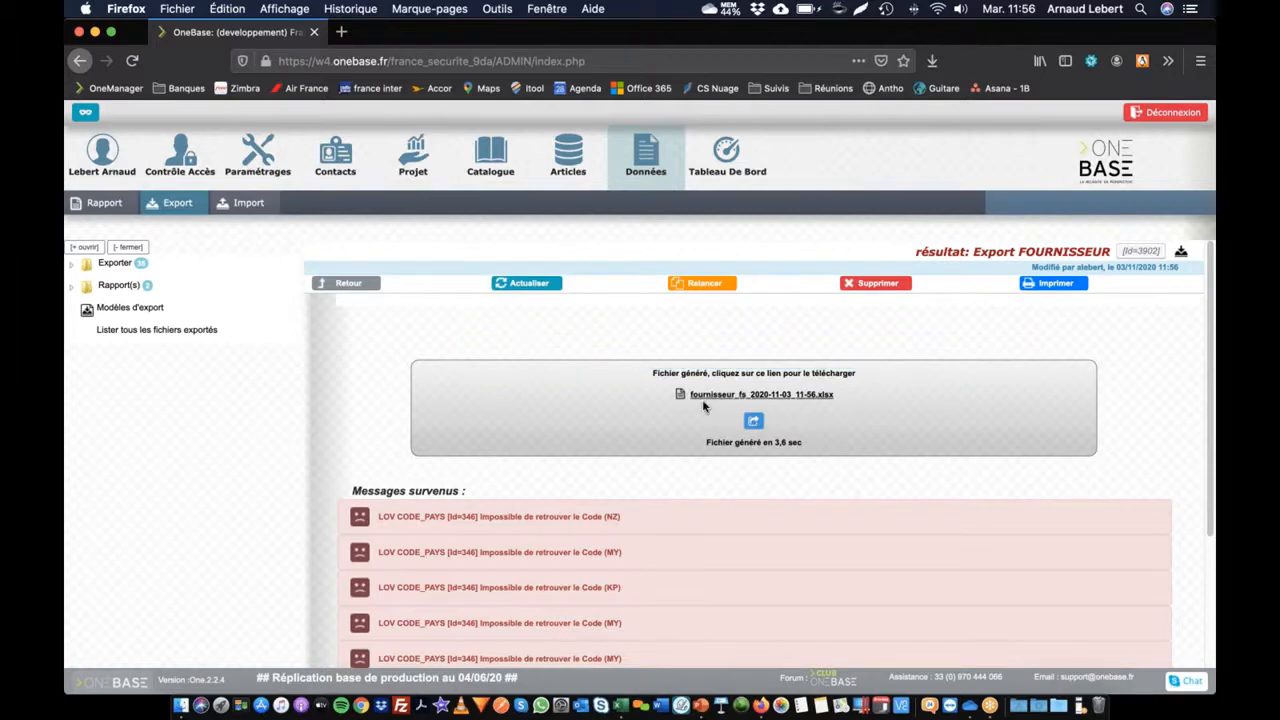
click(700, 283)
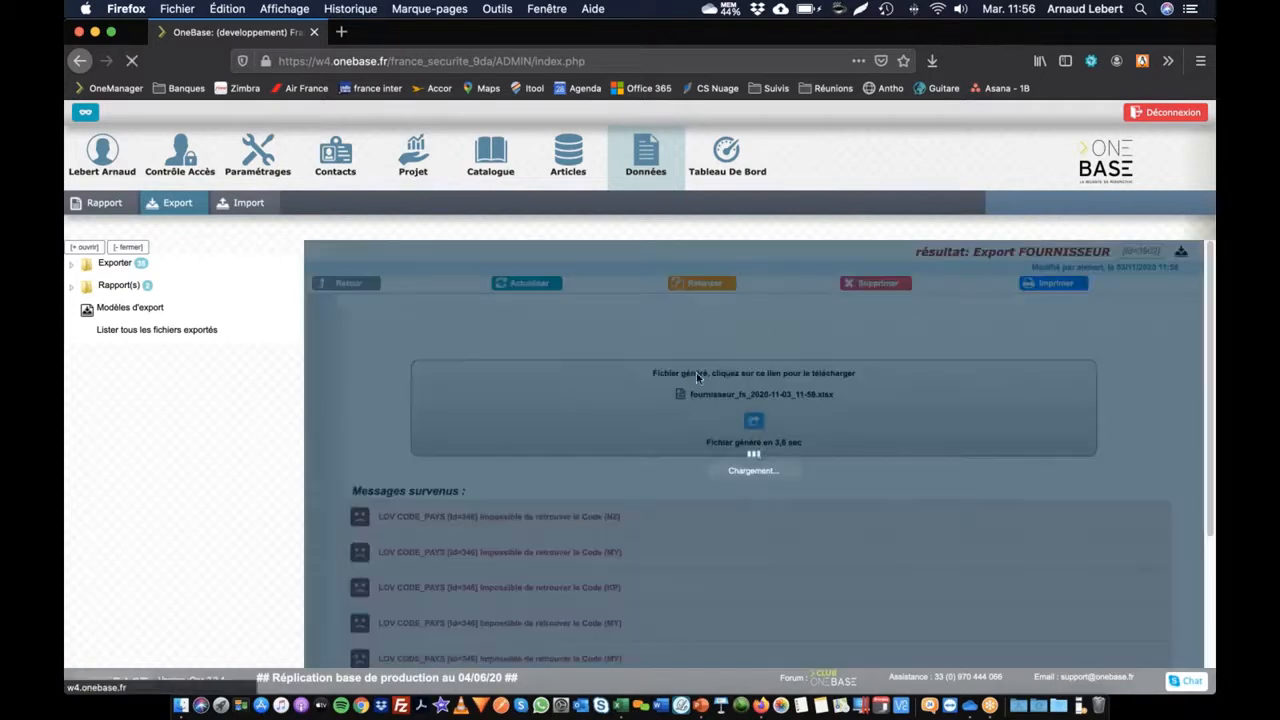
Step: Change the advanced Pays filter to 'vide', save it, and reload the filter form
scroll(600, 360, down, 5)
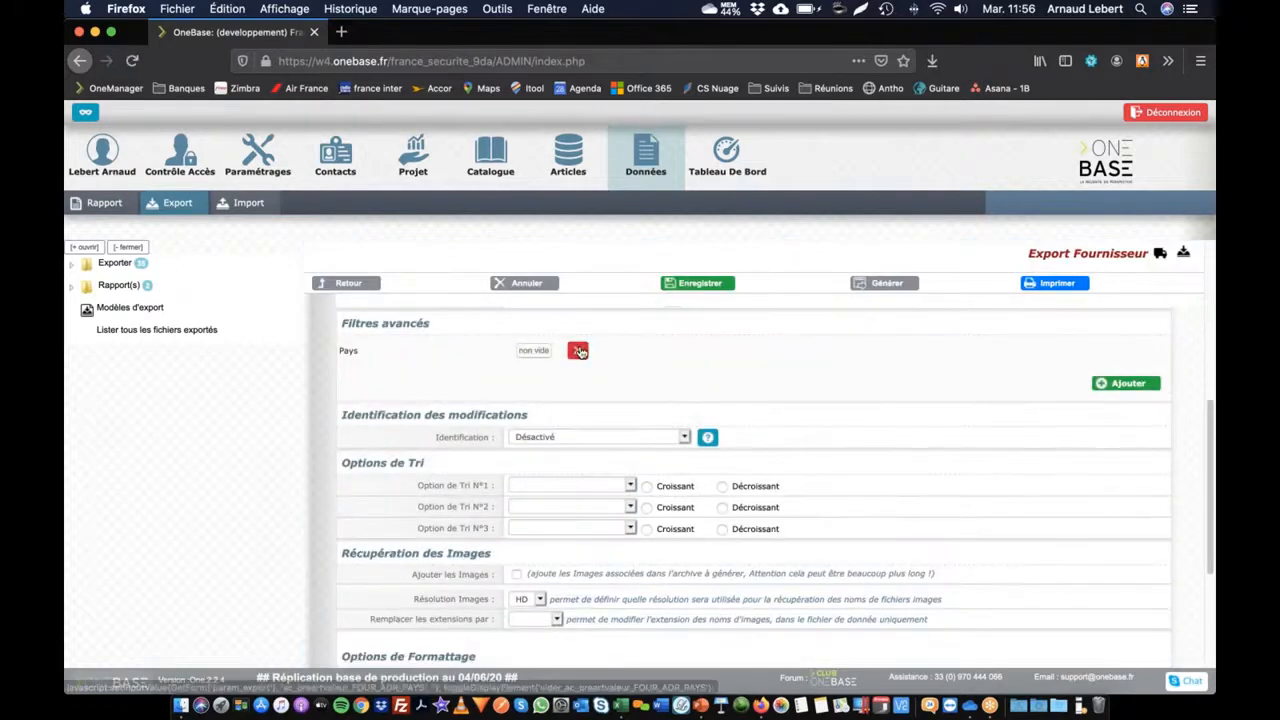
click(1130, 383)
scroll(620, 460, down, 3)
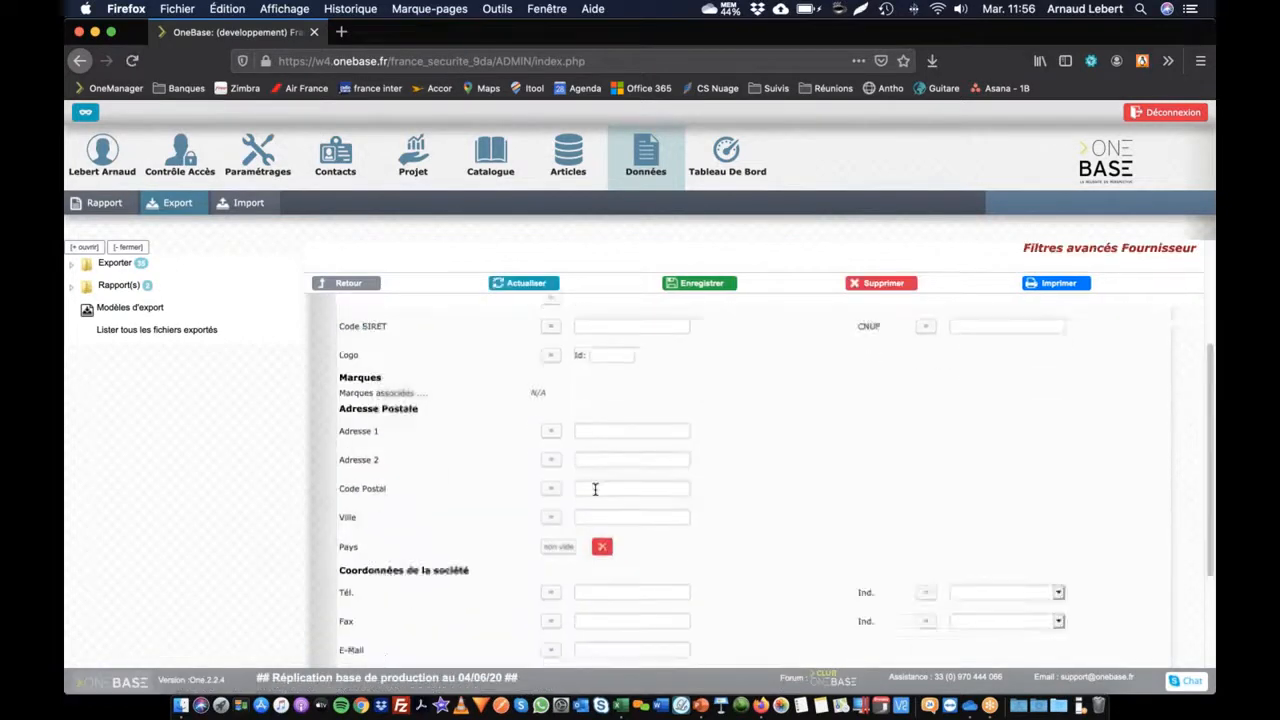
scroll(595, 488, down, 3)
click(564, 398)
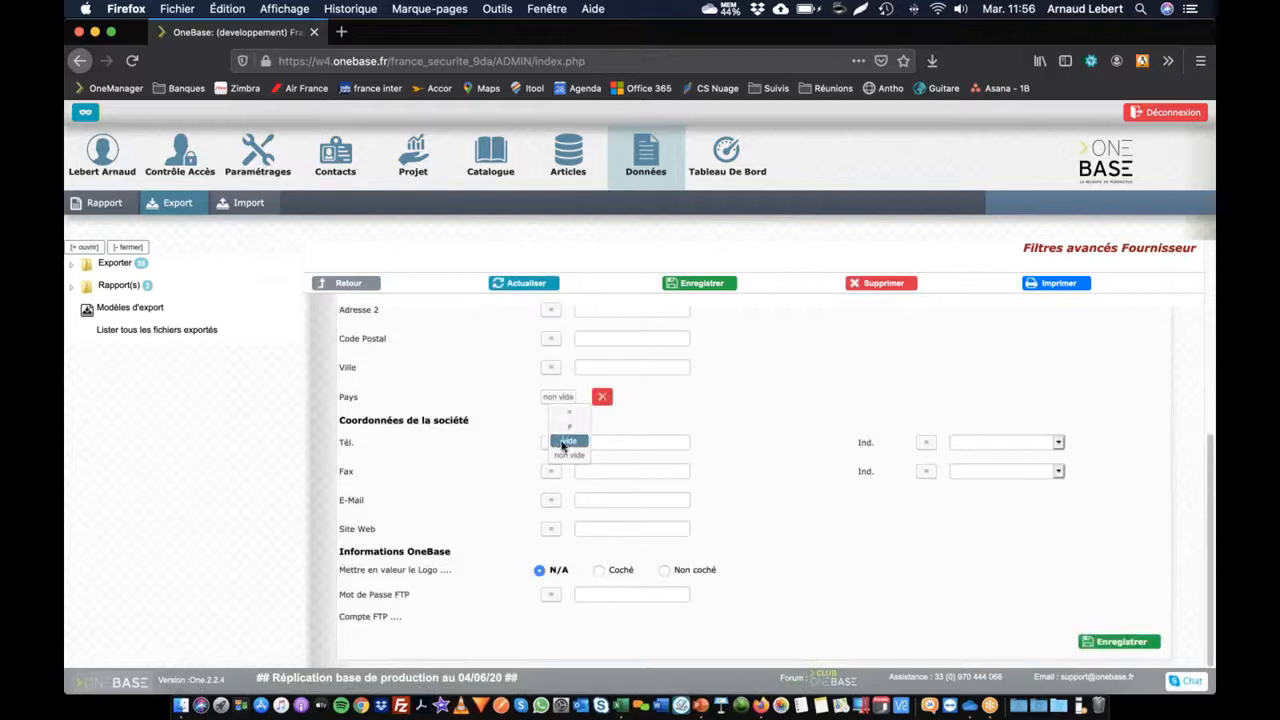
click(566, 441)
click(1130, 641)
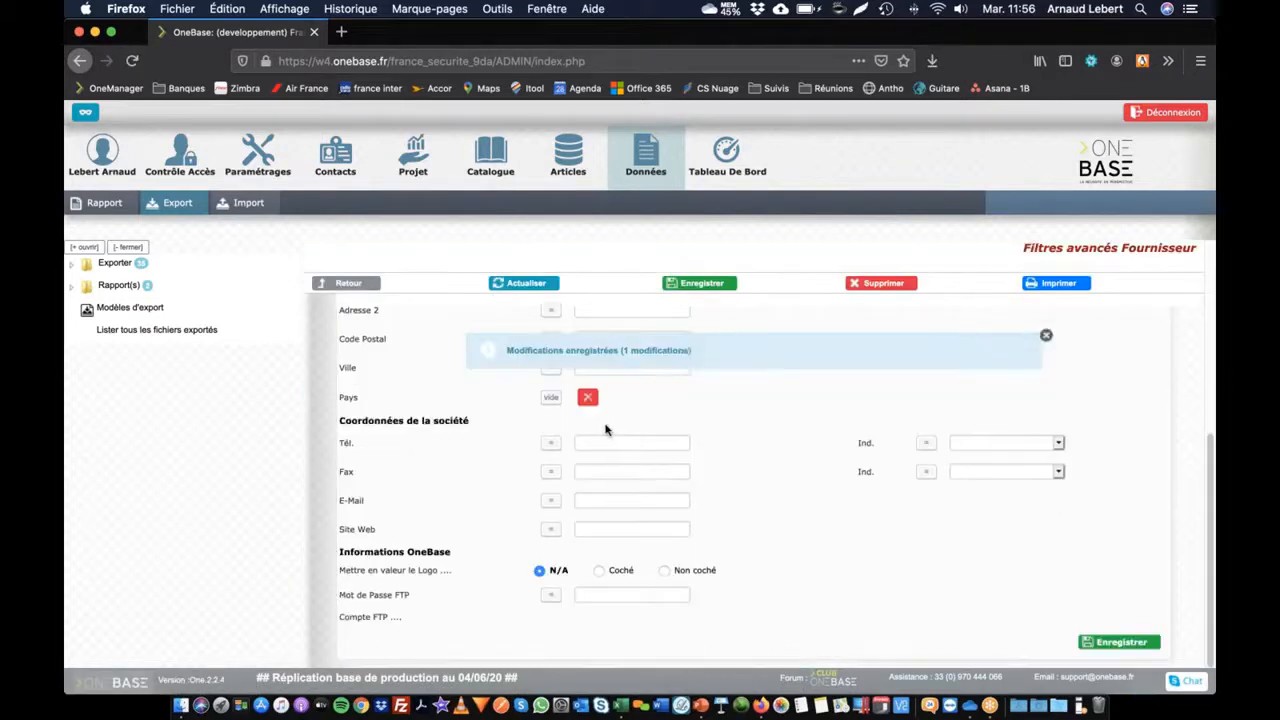
click(545, 286)
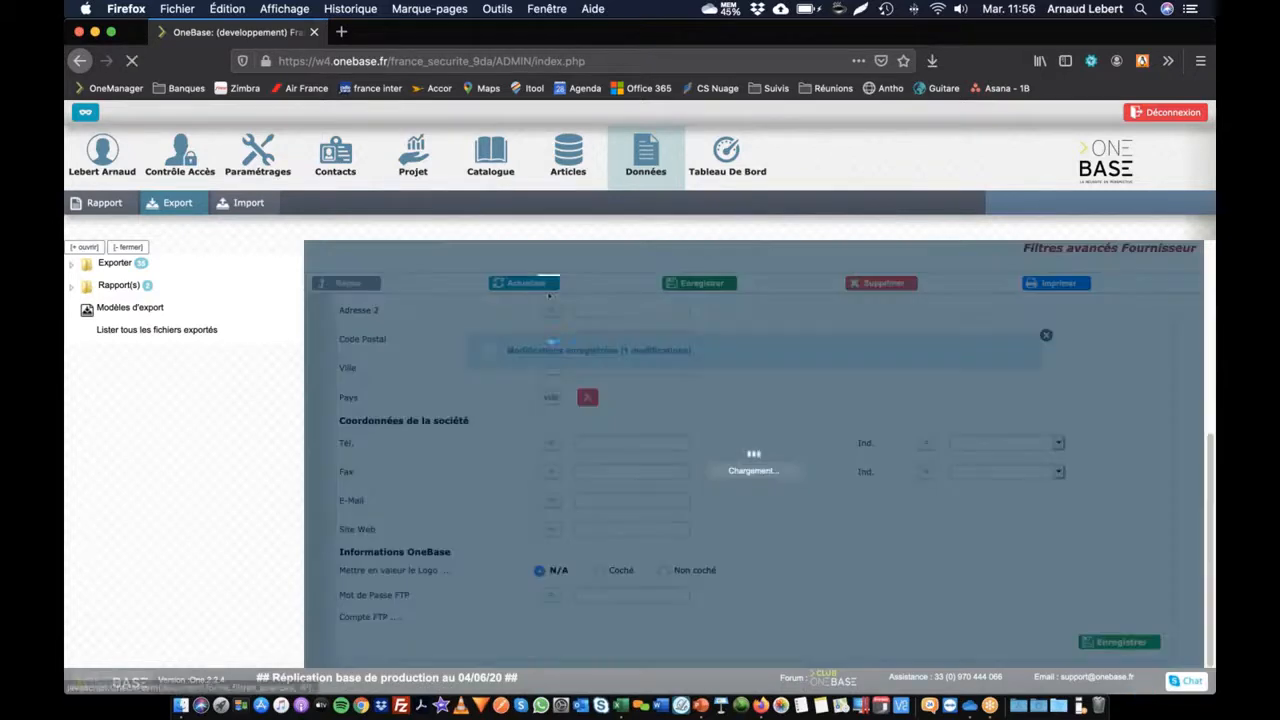
Step: Go back to the export settings and try generating the supplier file again
click(342, 287)
scroll(885, 553, down, 10)
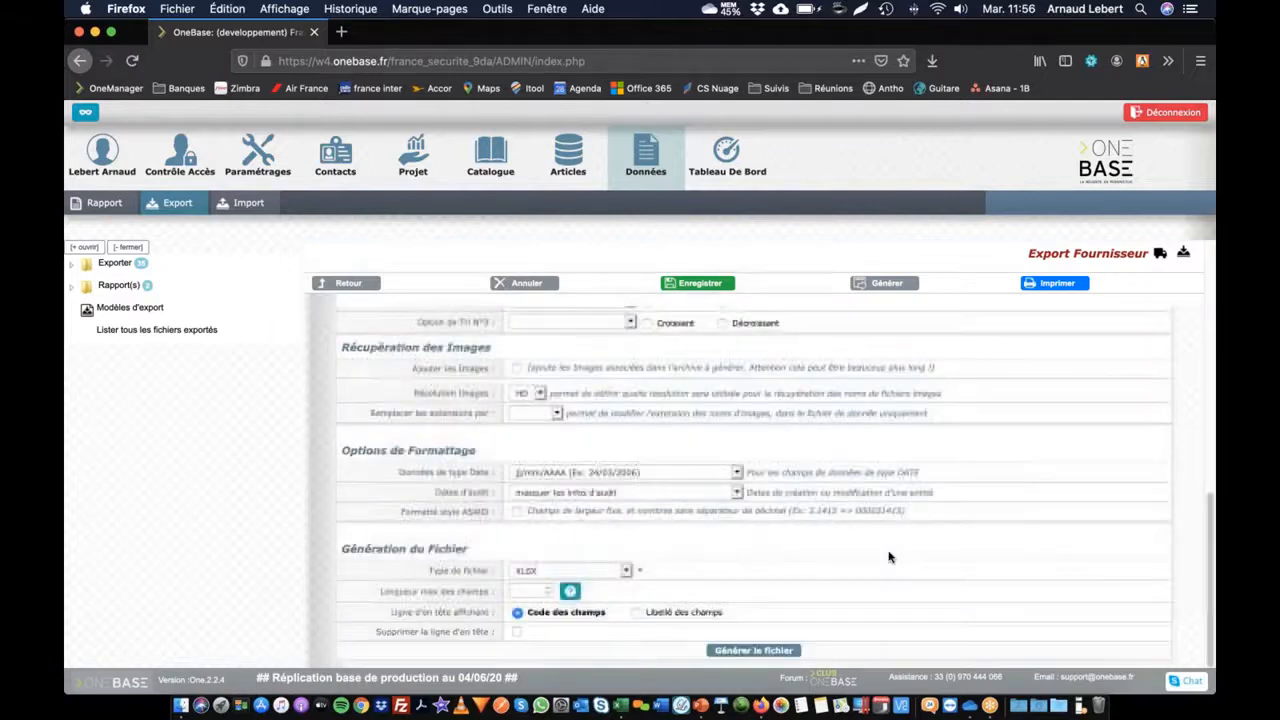
click(745, 650)
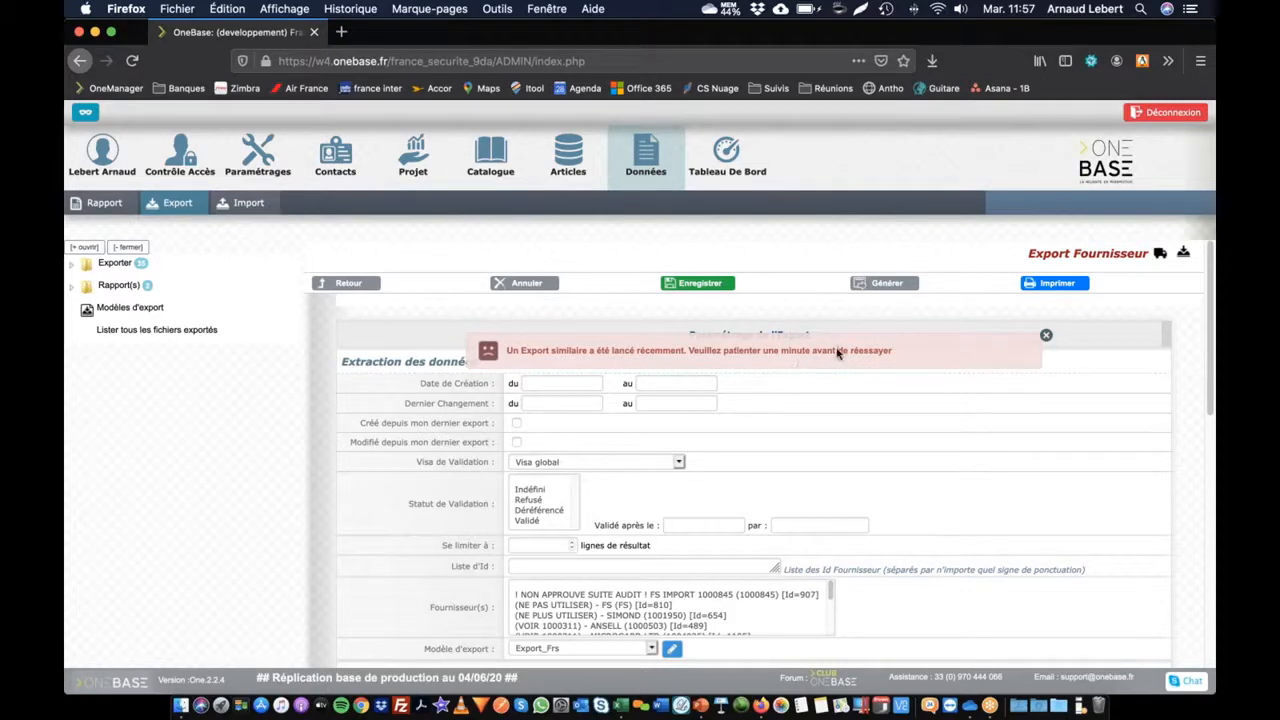
Step: Dismiss the recent-export warning and open the Club OneBase forum from the footer link
double_click(838, 352)
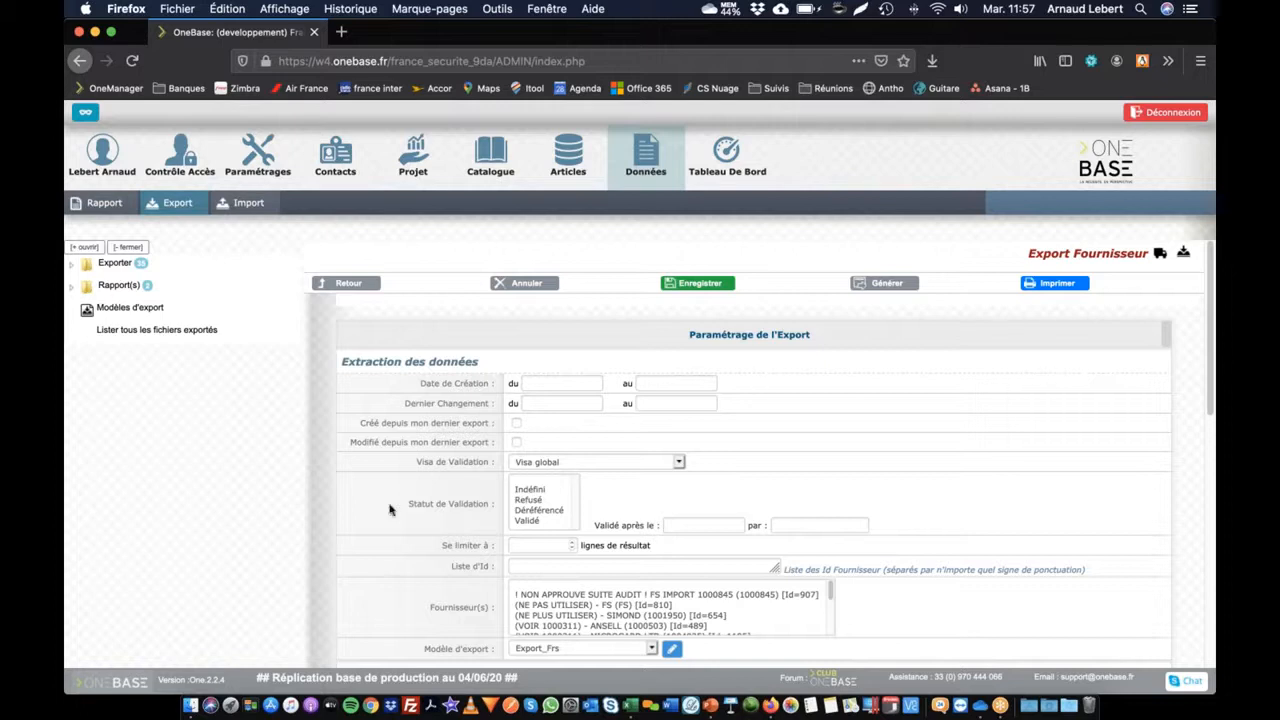
scroll(374, 453, down, 5)
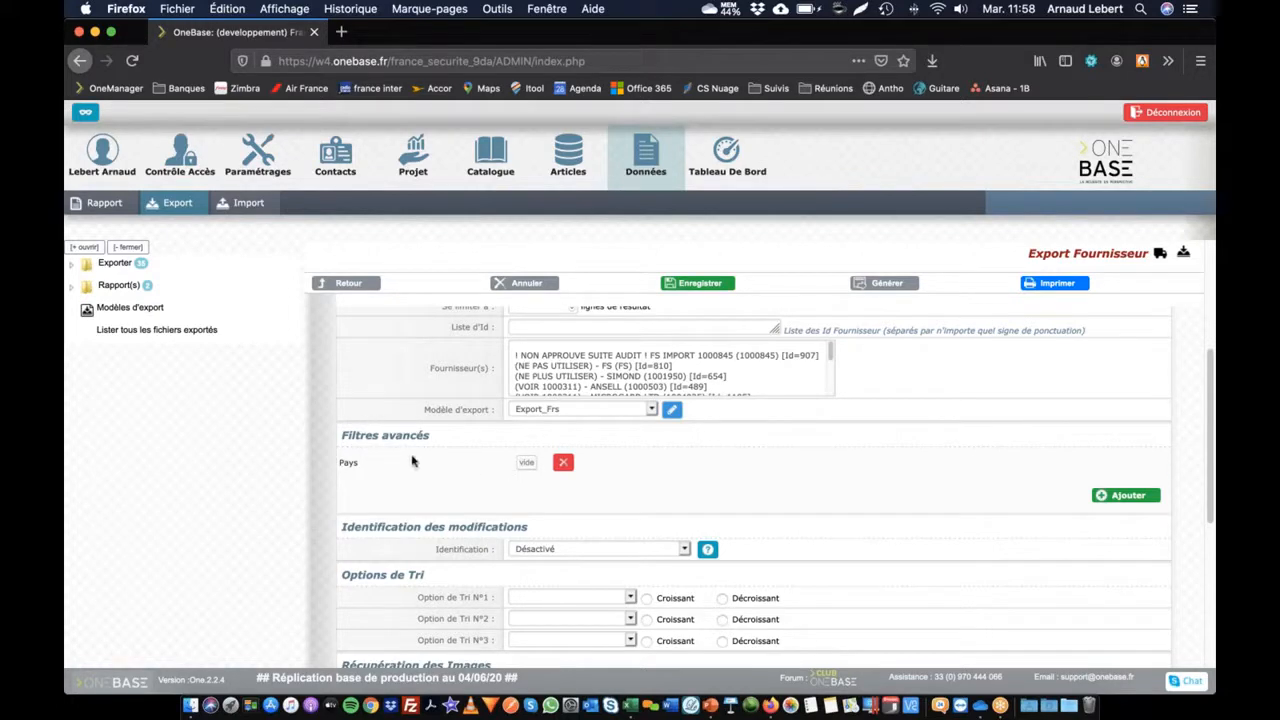
click(830, 673)
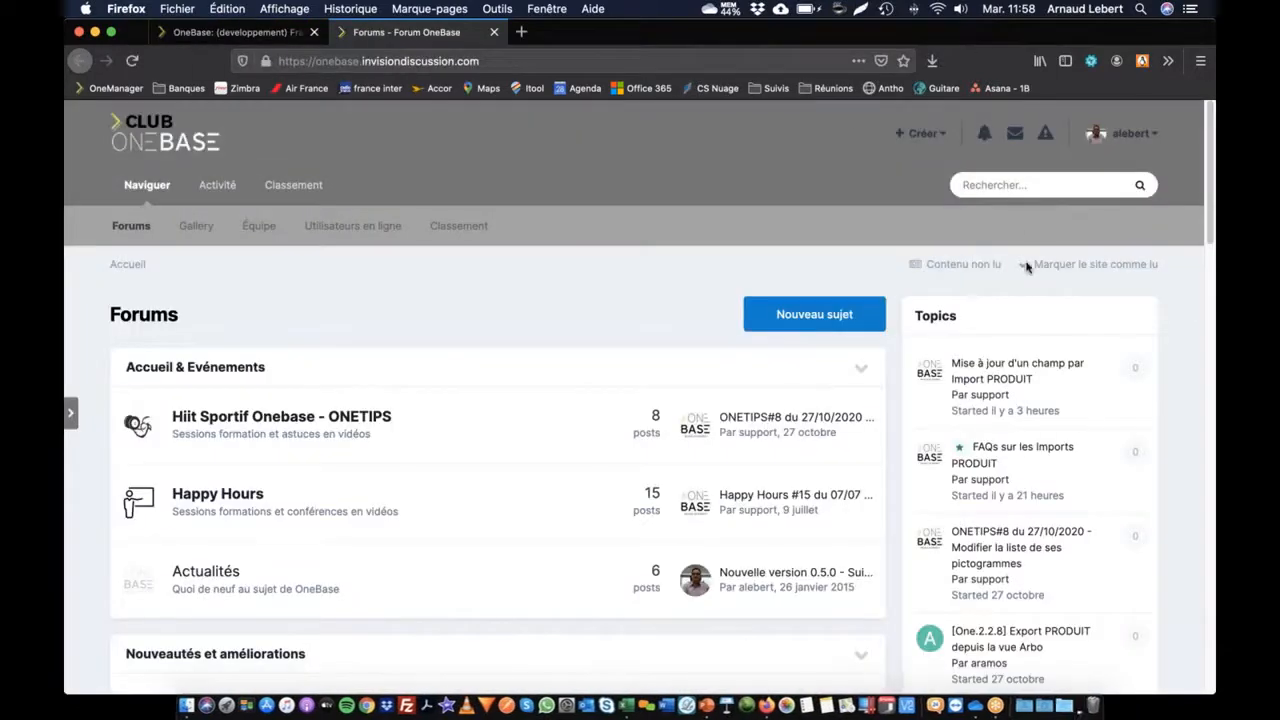
Step: Search the forum for 'filtres avances export'
click(1029, 178)
text(f)
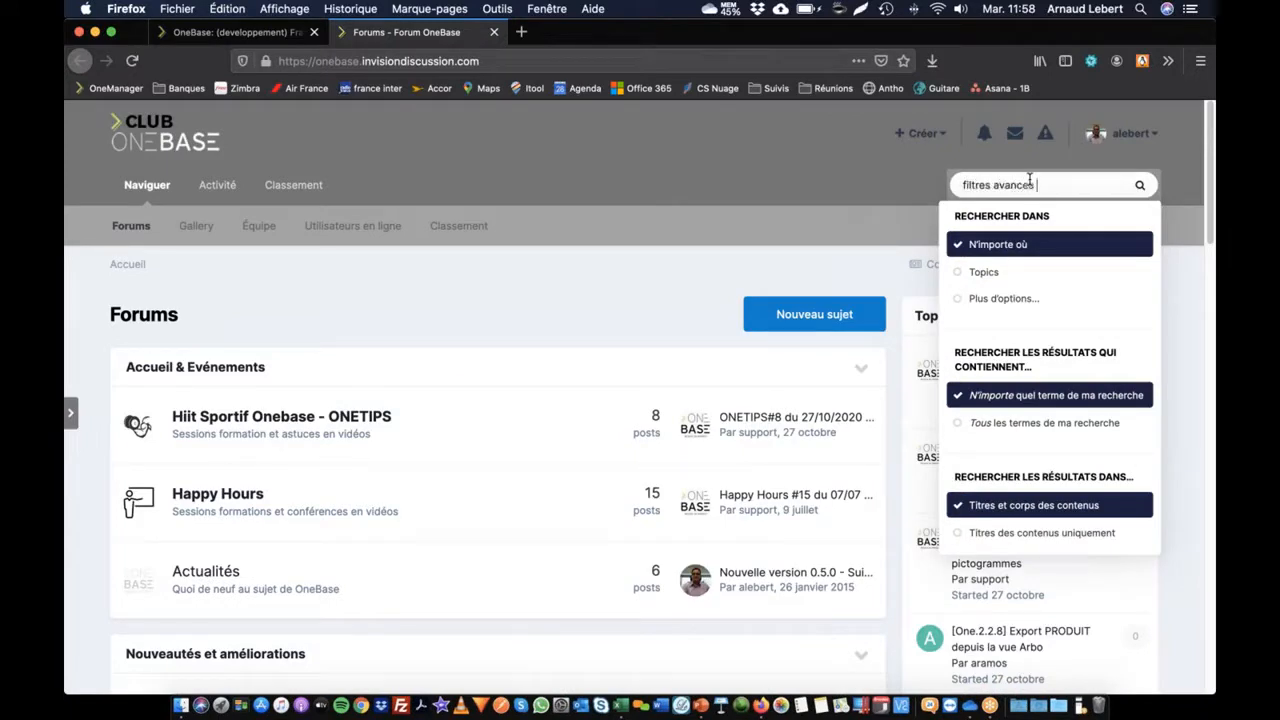
text(iltres avances export)
key(Return)
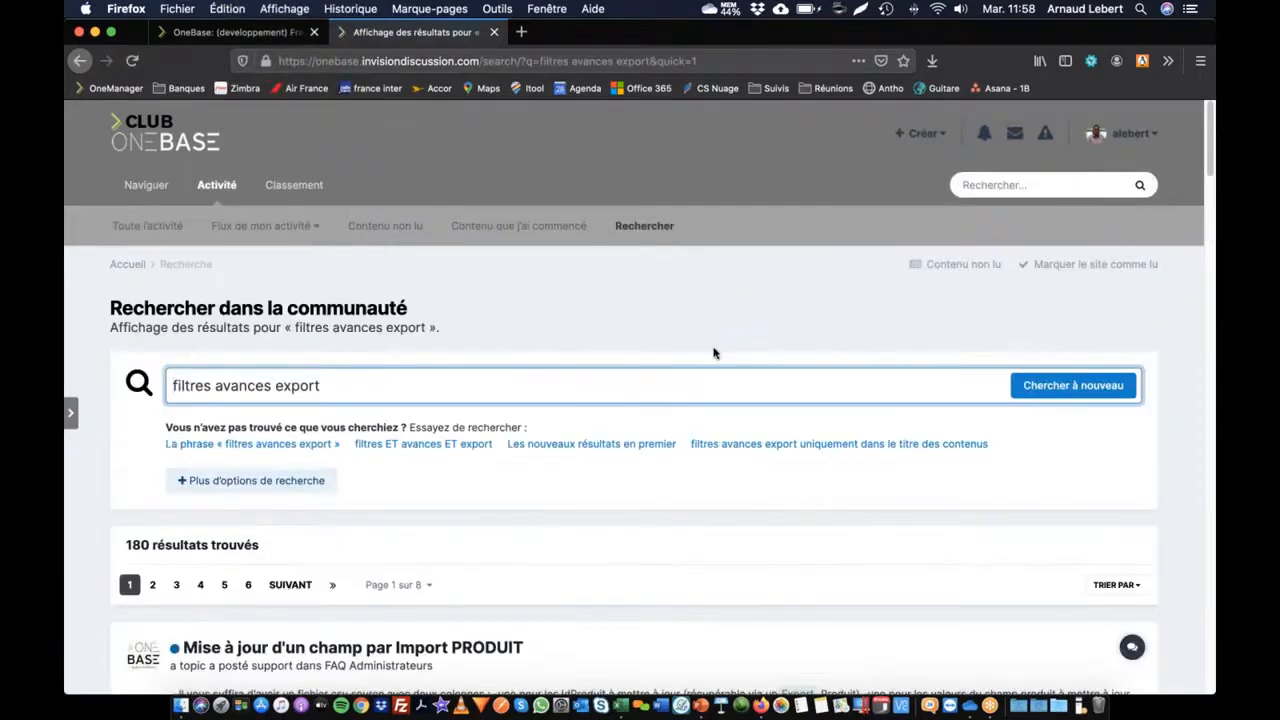
scroll(714, 351, down, 5)
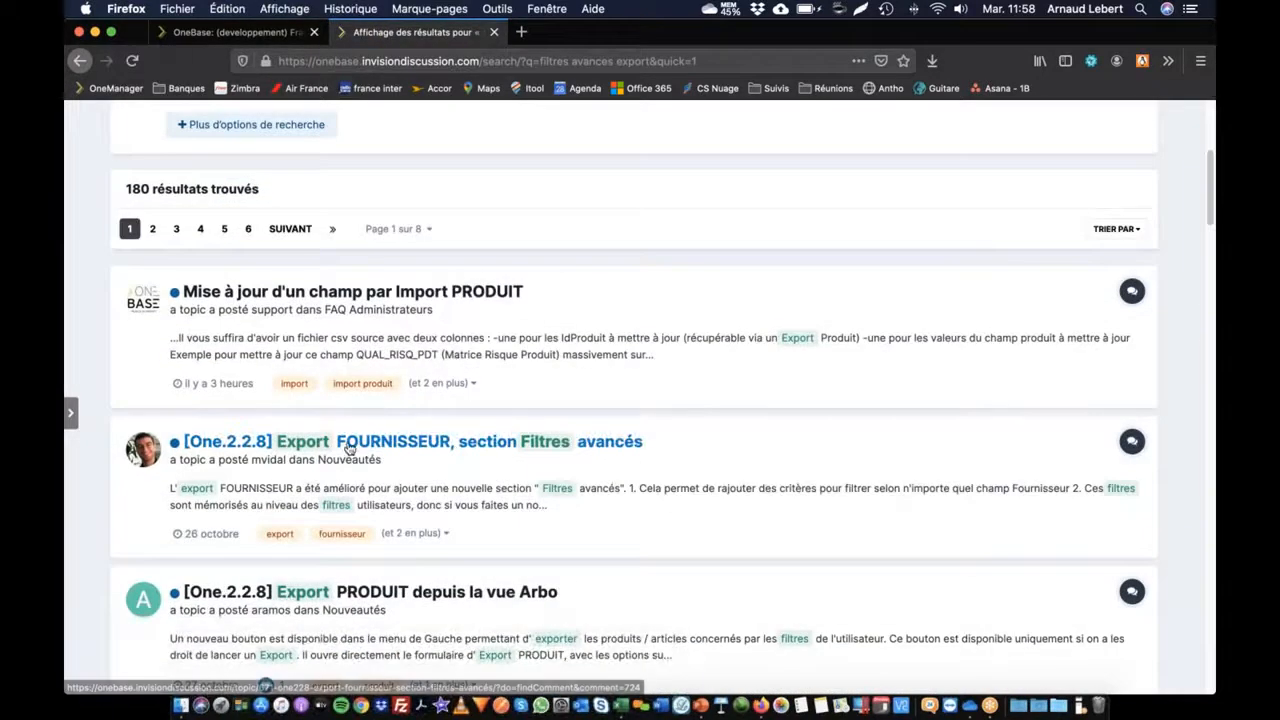
Step: Open and read the '[One.2.2.8] Export FOURNISSEUR, section Filtres avancés' topic
click(575, 456)
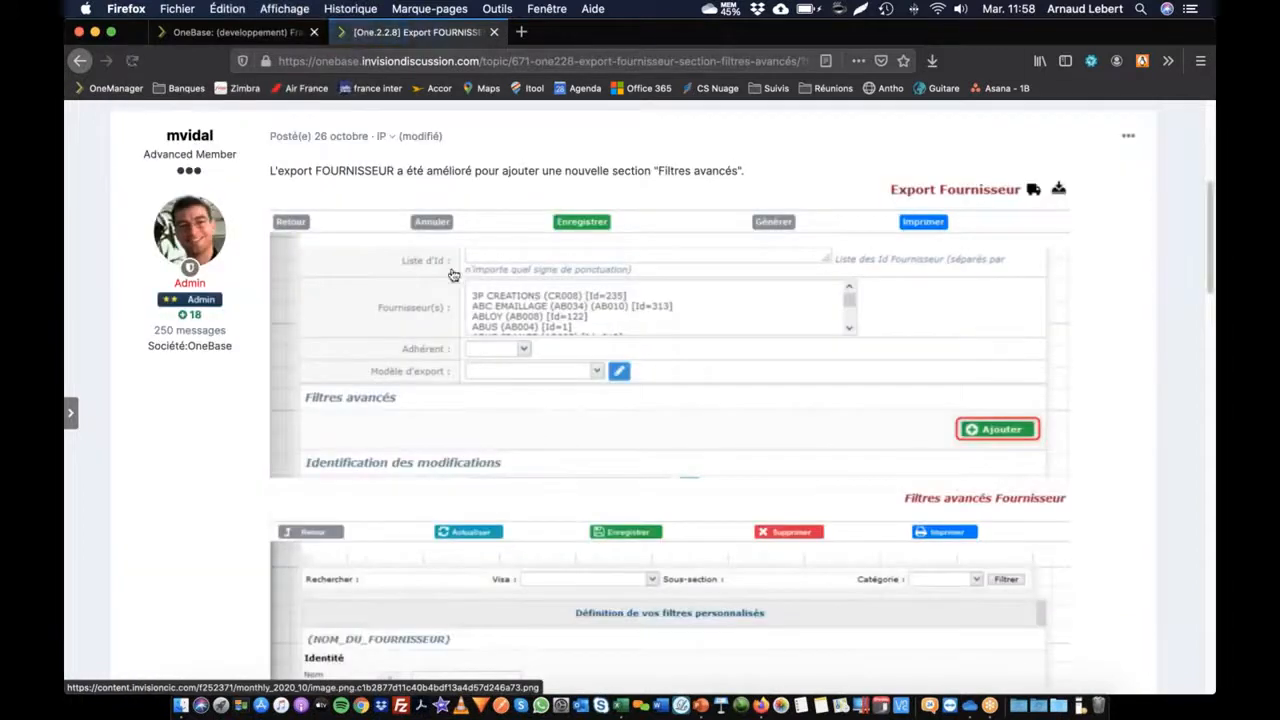
scroll(678, 182, down, 2)
scroll(640, 346, down, 10)
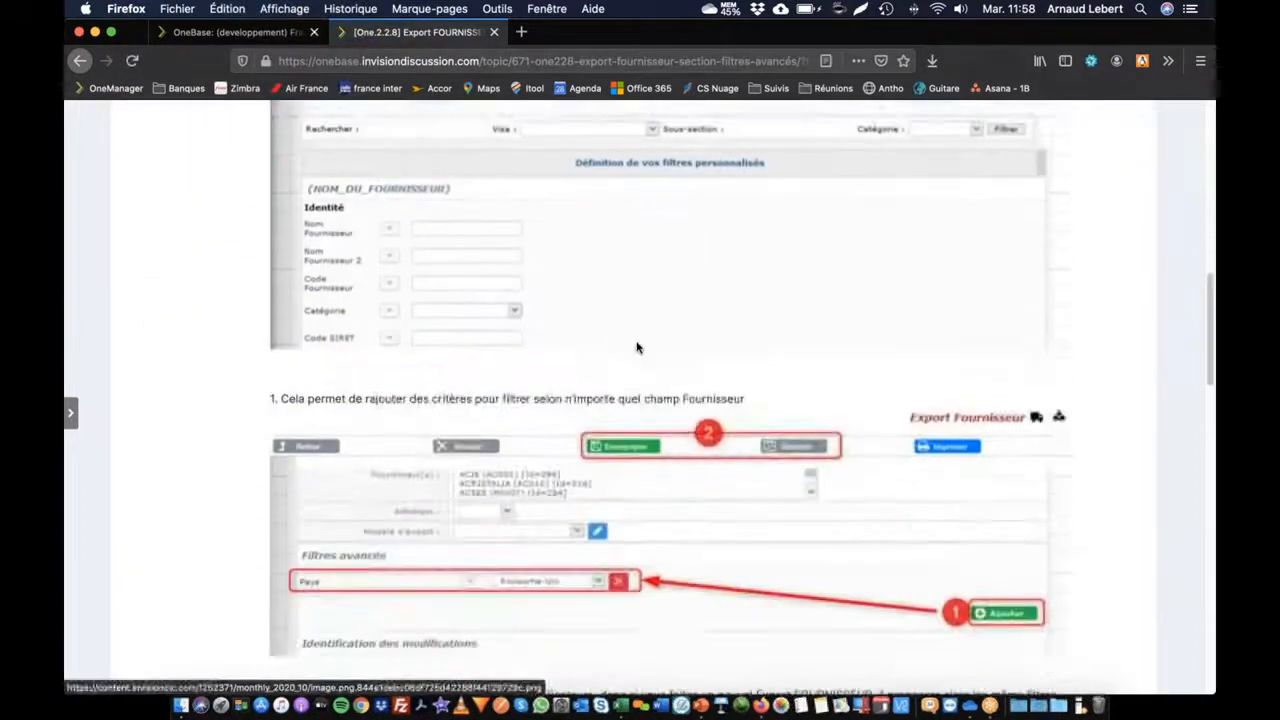
scroll(596, 333, down, 7)
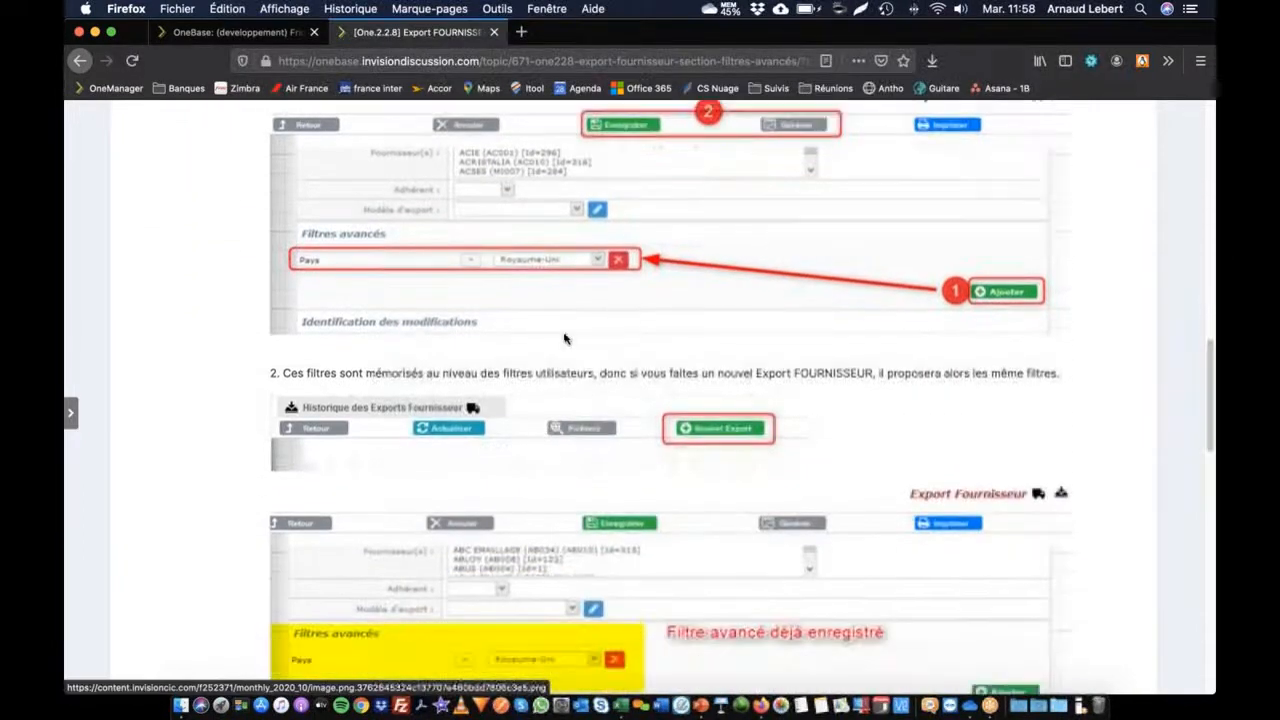
scroll(487, 342, down, 6)
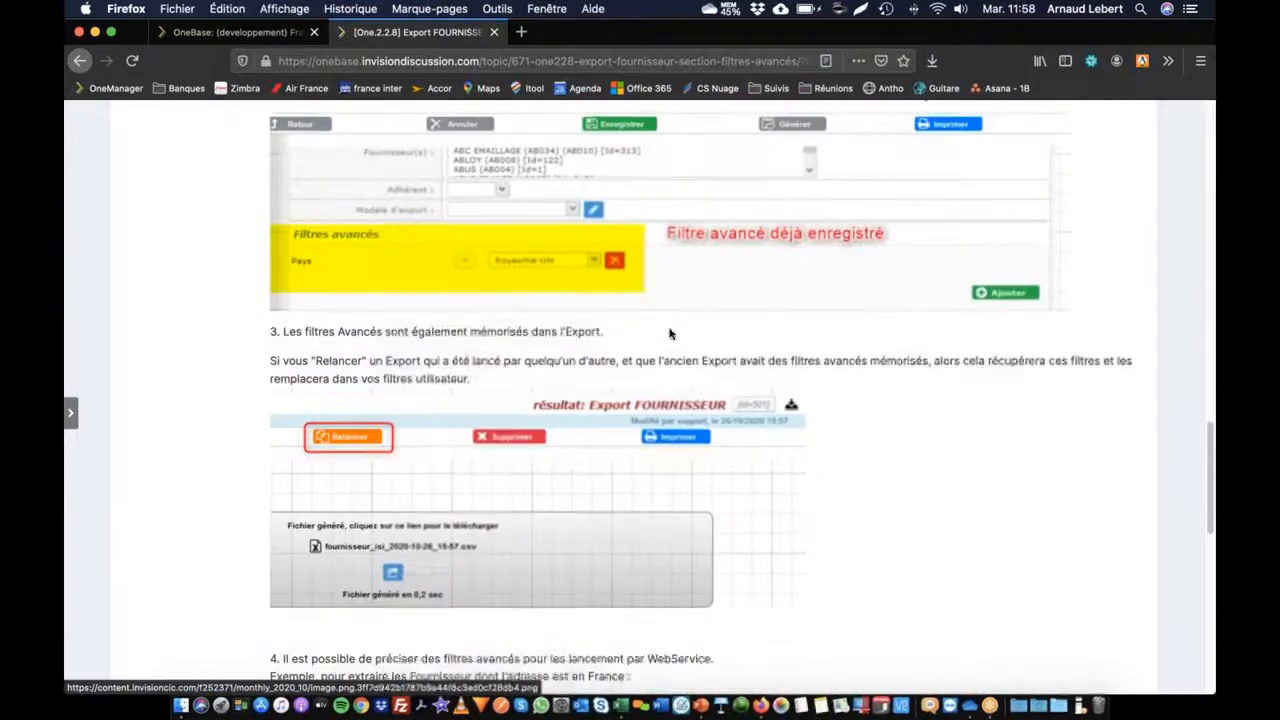
scroll(553, 347, down, 8)
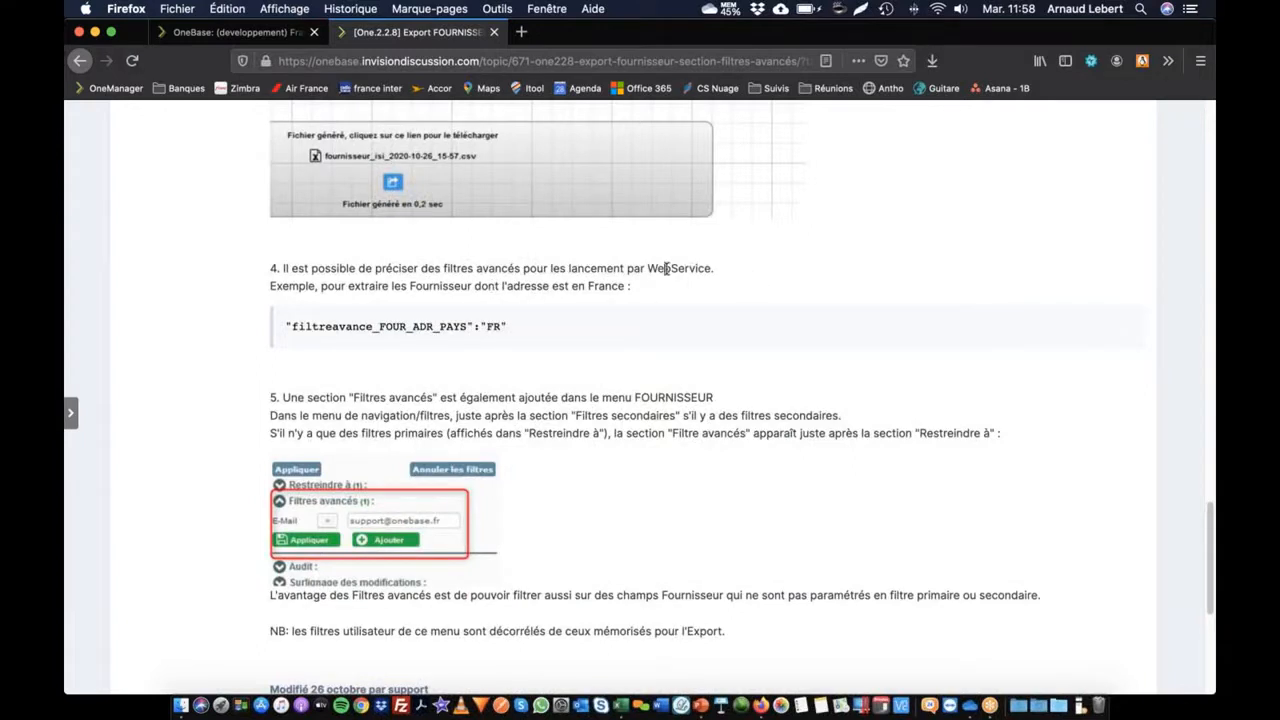
scroll(628, 287, down, 7)
scroll(559, 353, up, 3)
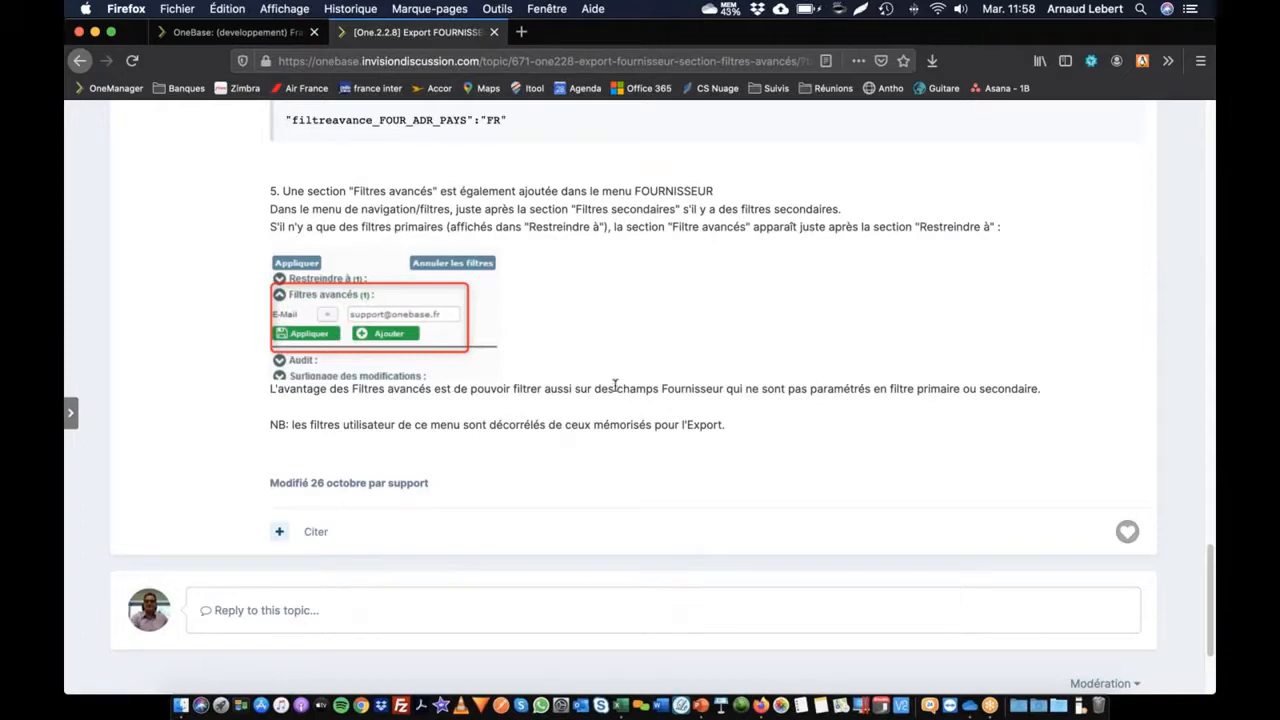
scroll(616, 278, up, 2)
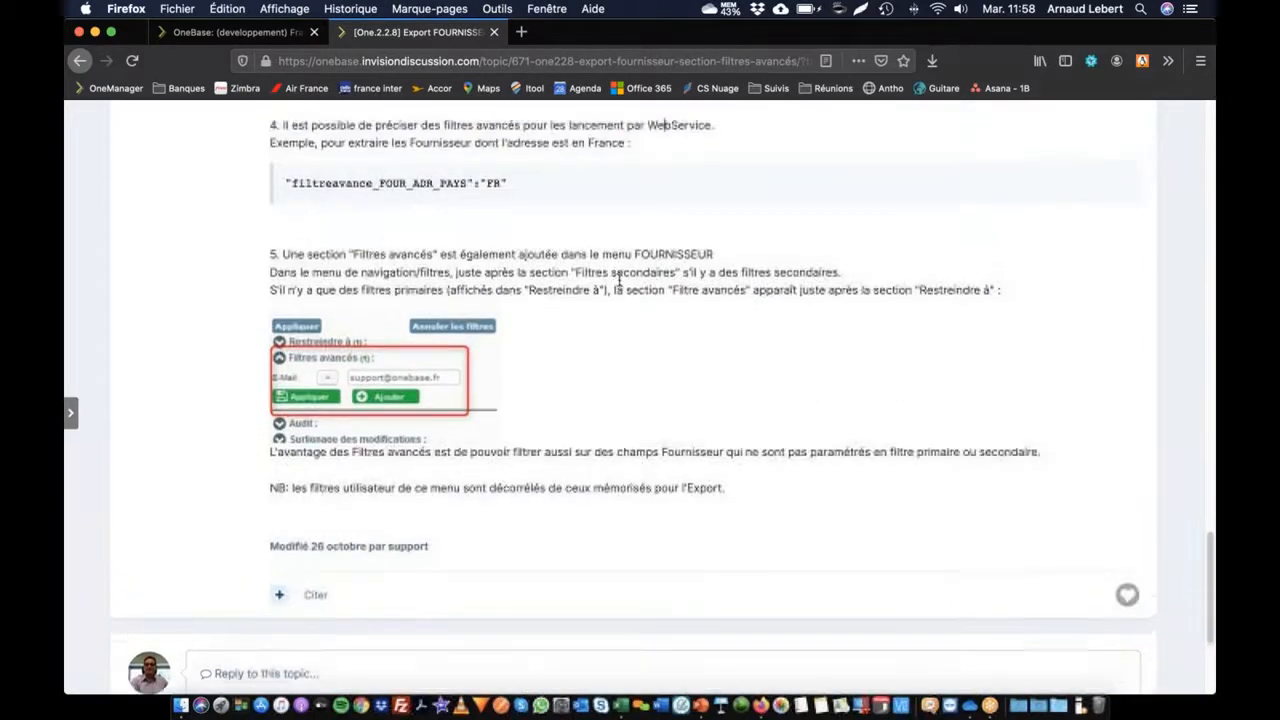
scroll(596, 294, up, 1)
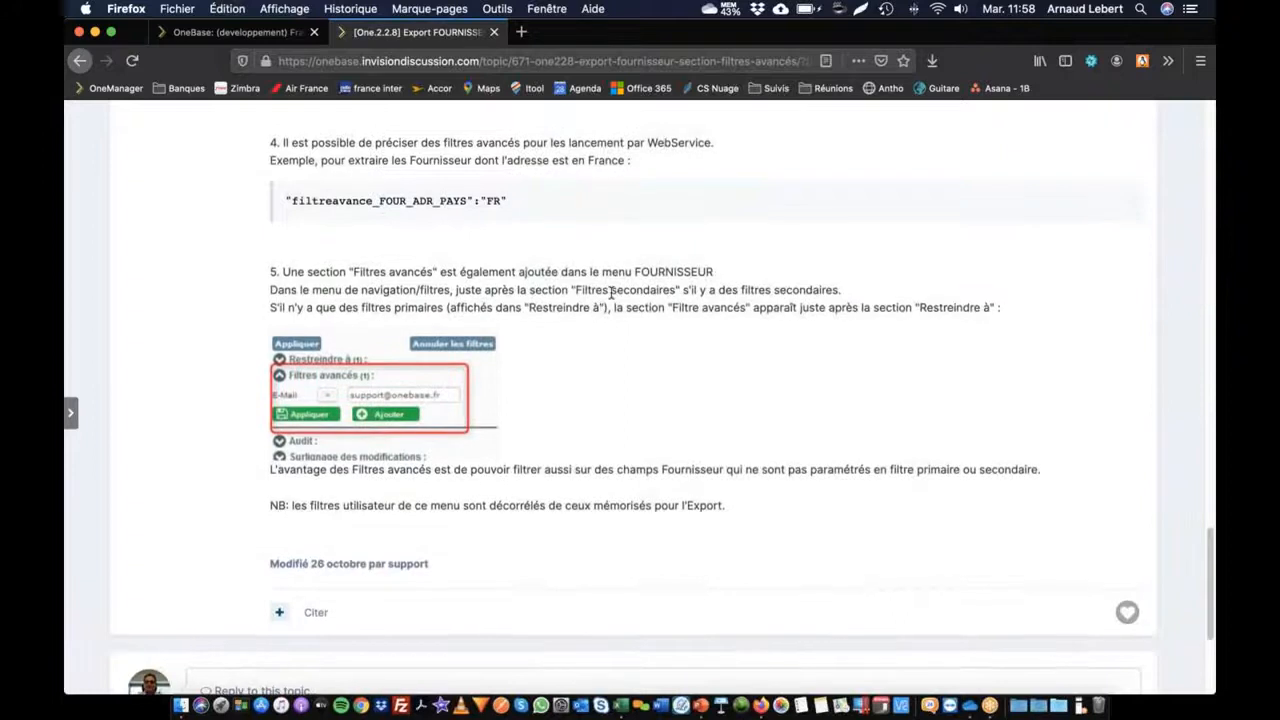
scroll(611, 291, up, 4)
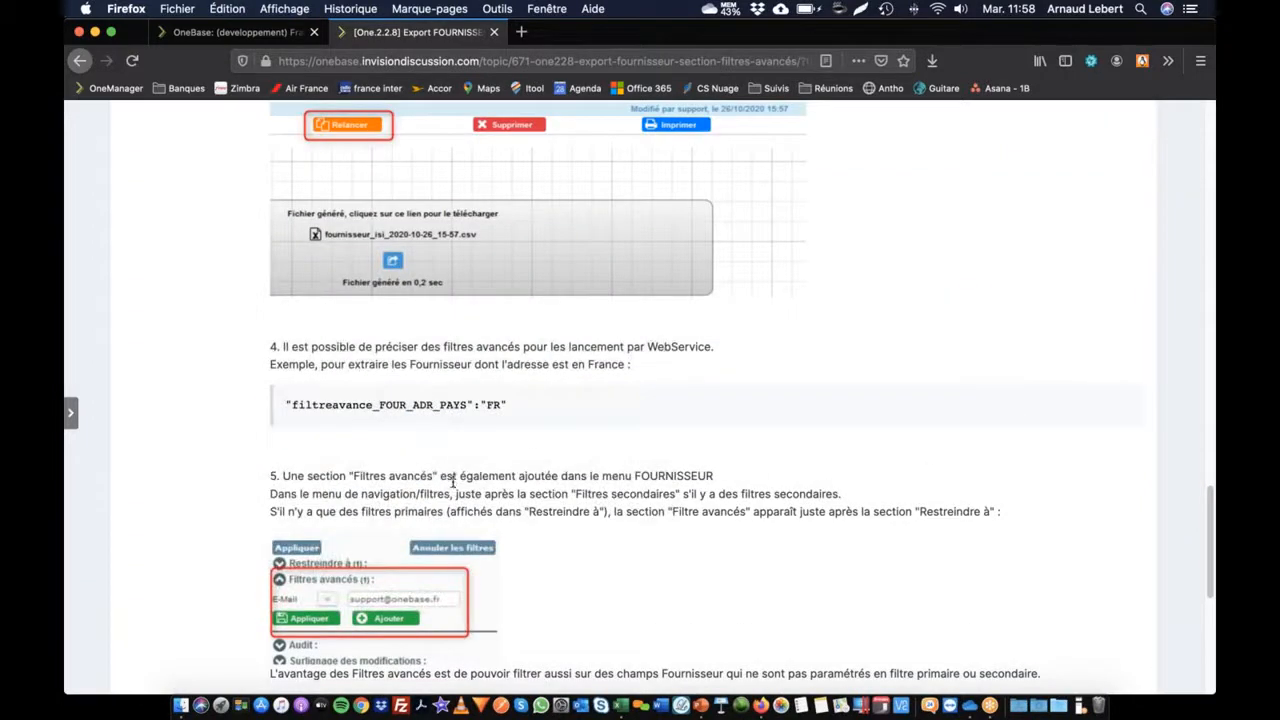
scroll(366, 488, down, 1)
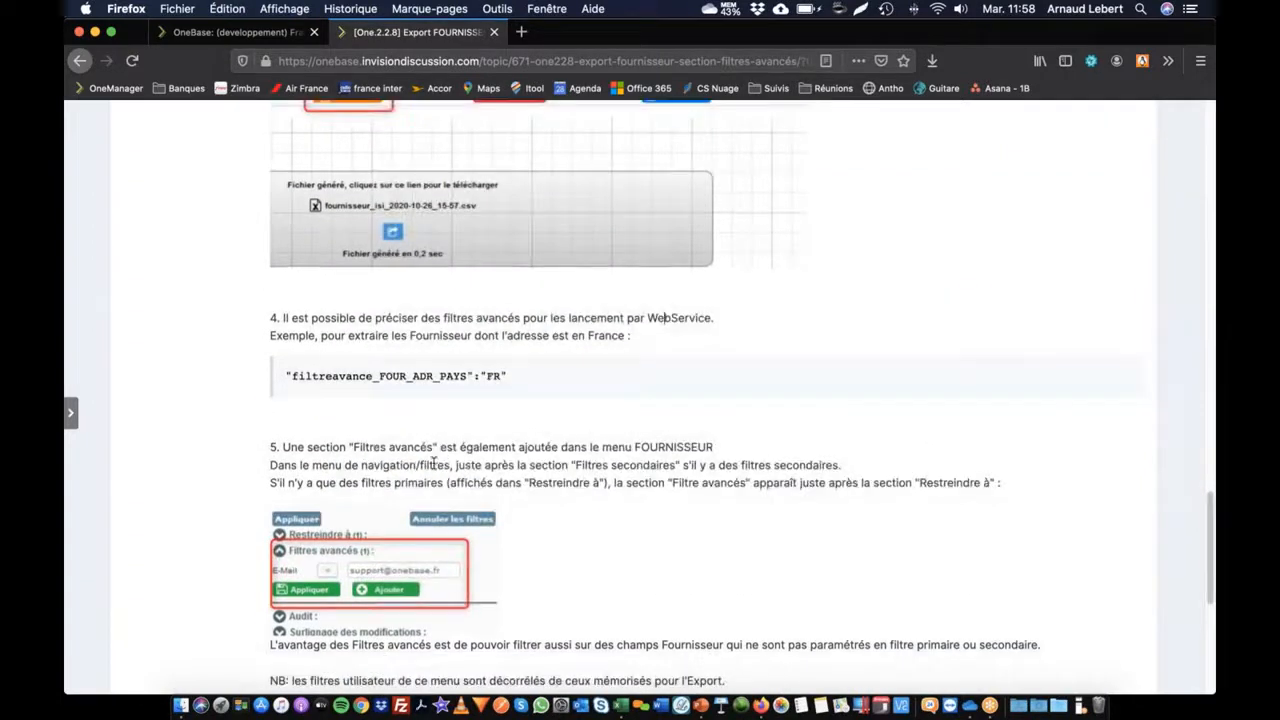
scroll(537, 473, down, 2)
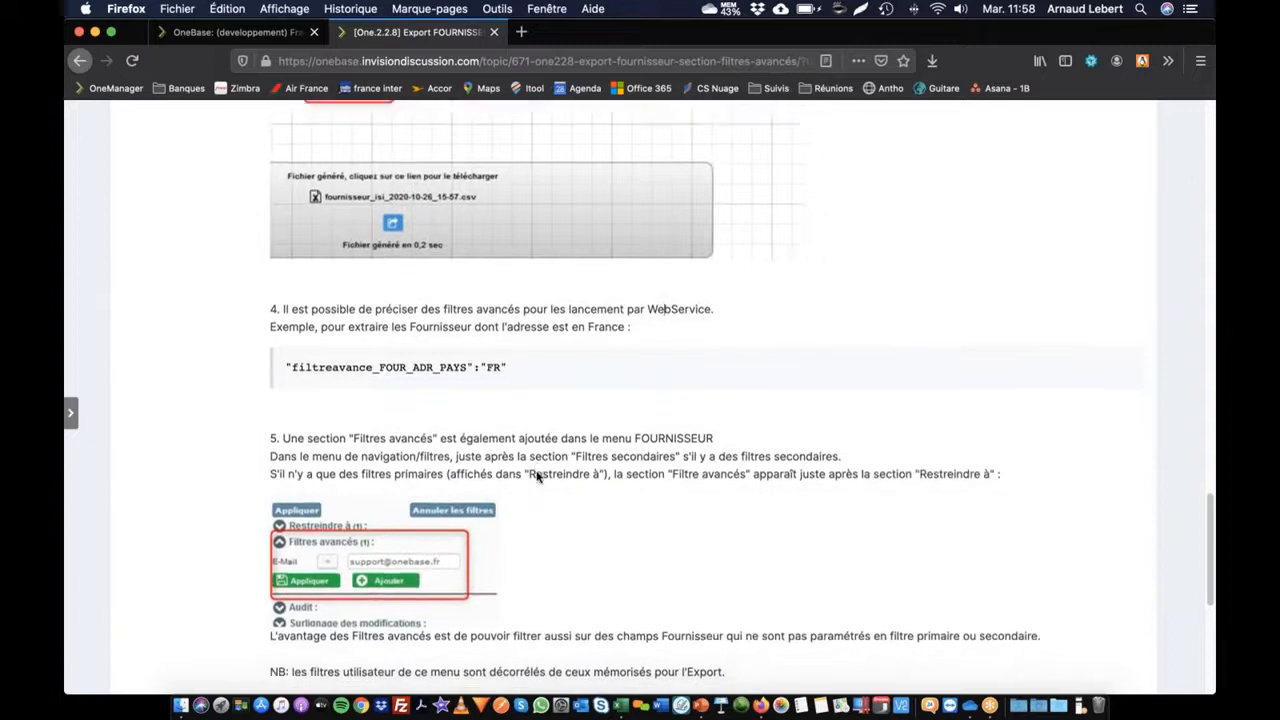
scroll(486, 450, up, 20)
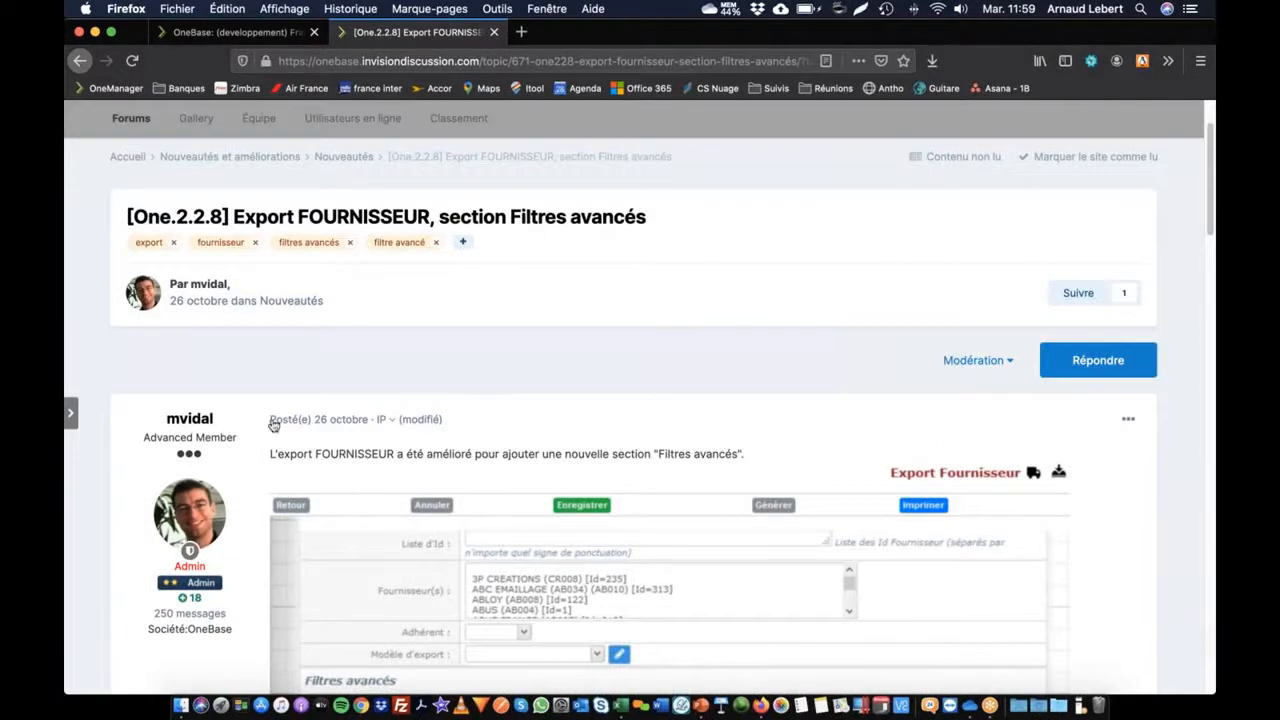
key(super+Tab)
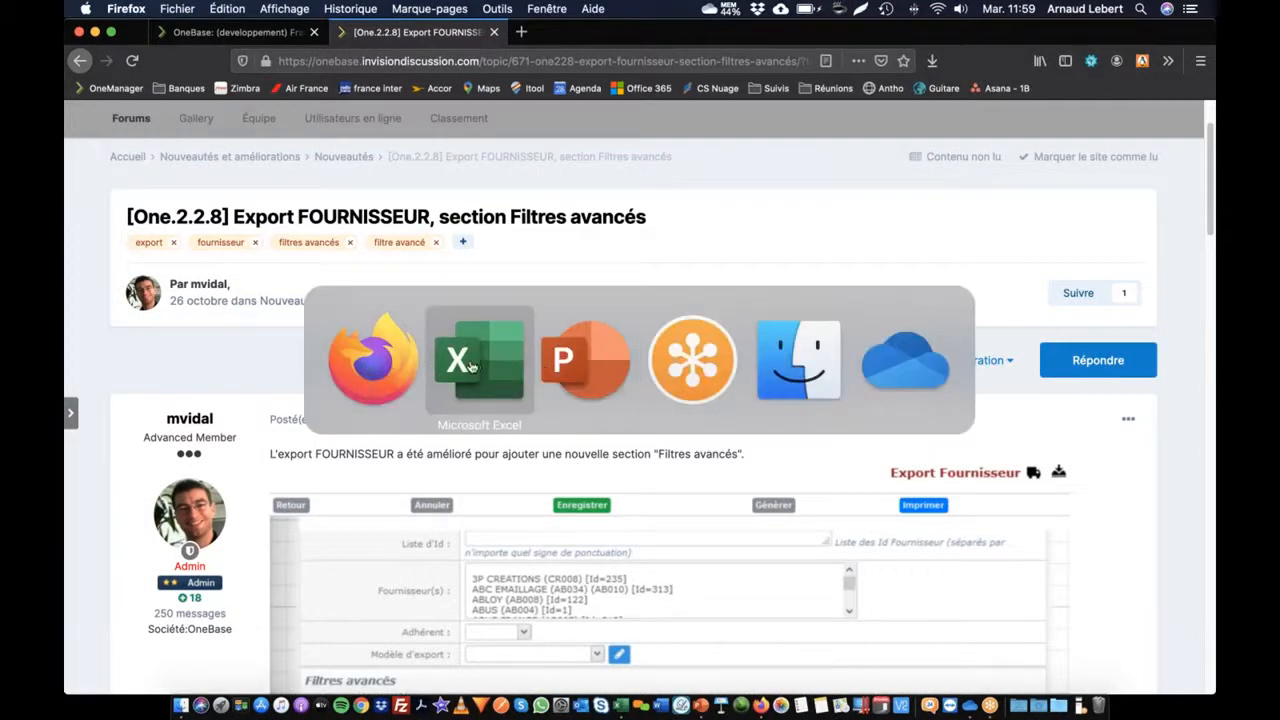
Step: Return to the OneBase supplier export form and generate the file with the Pays 'vide' filter
click(693, 368)
click(560, 368)
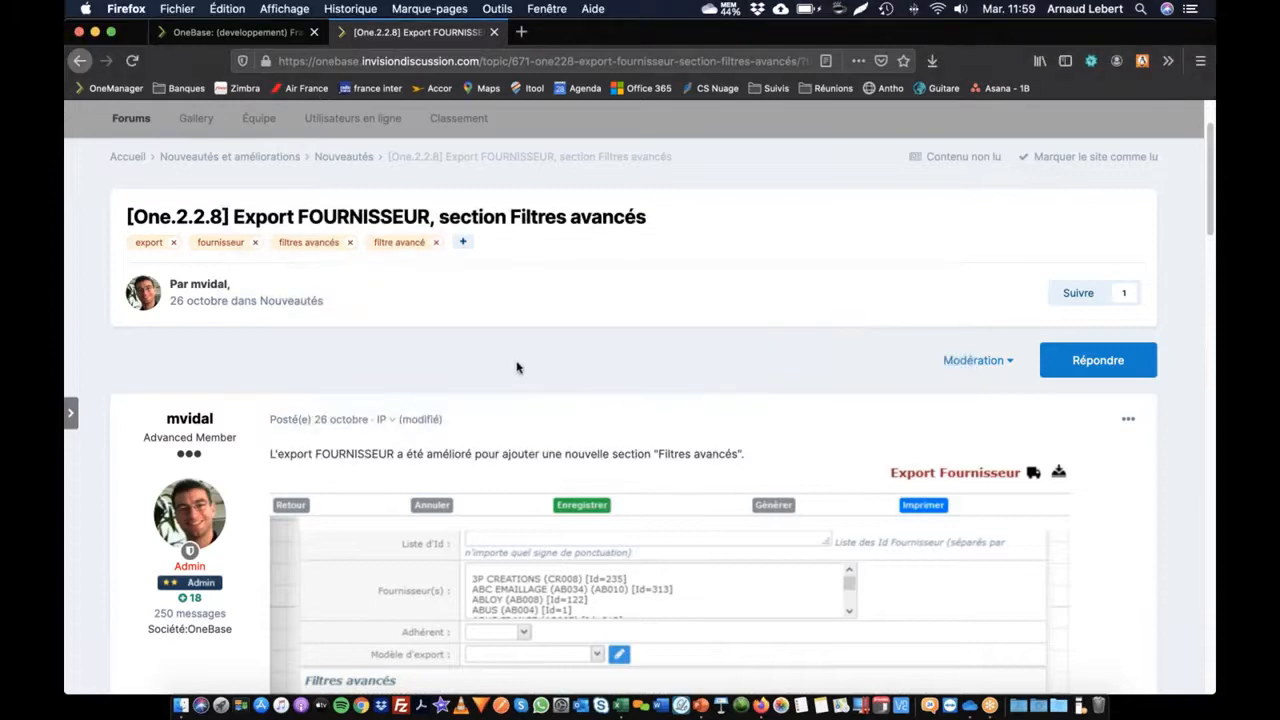
key(super+Tab)
click(360, 365)
click(272, 33)
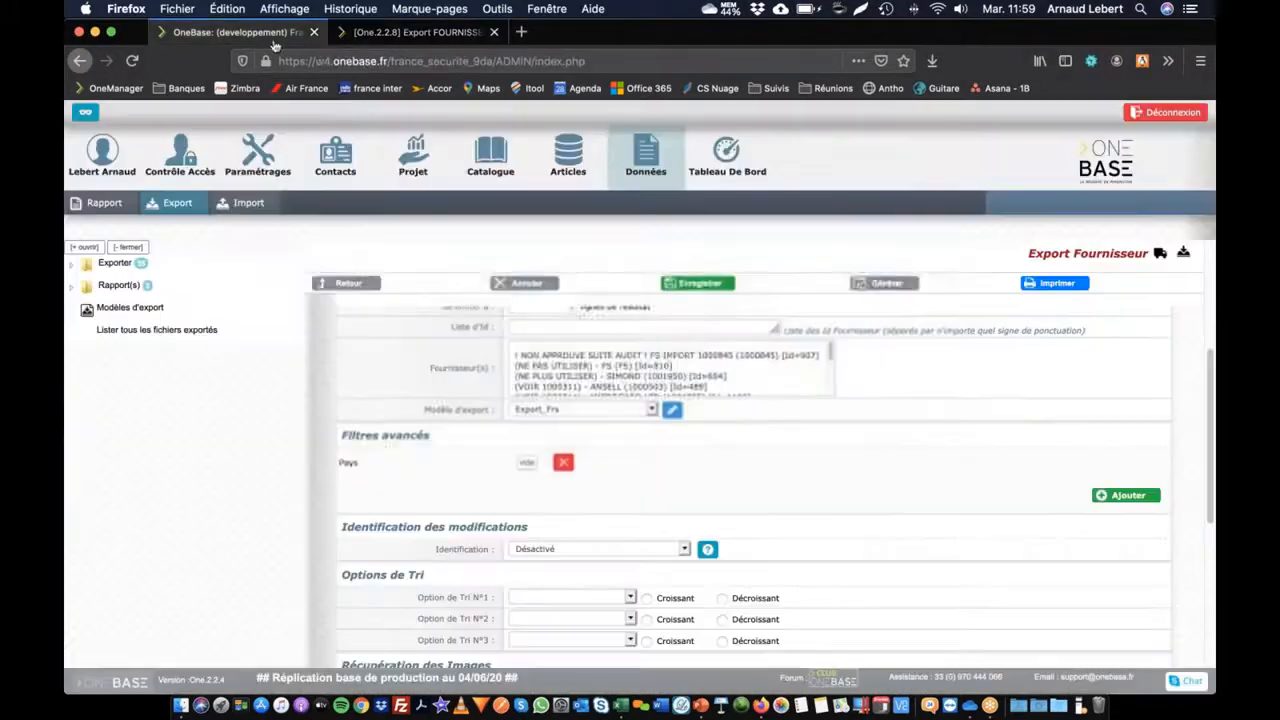
scroll(815, 370, down, 5)
scroll(806, 470, down, 10)
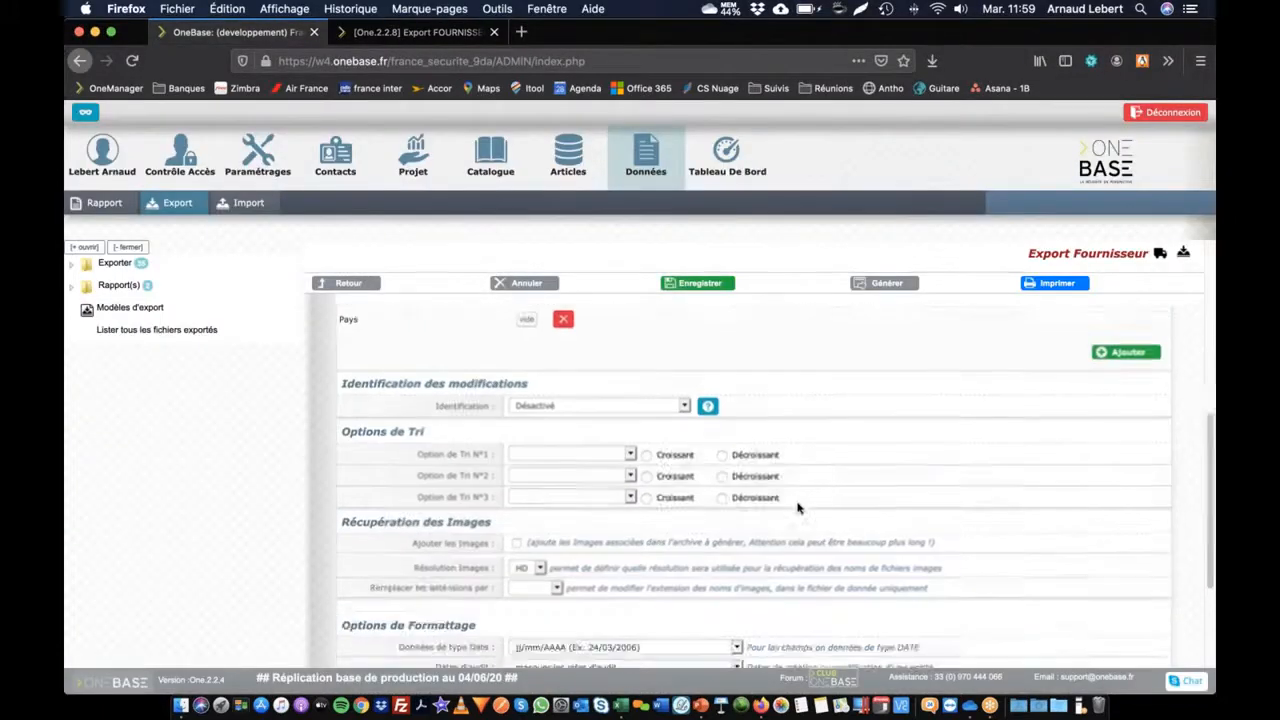
click(753, 650)
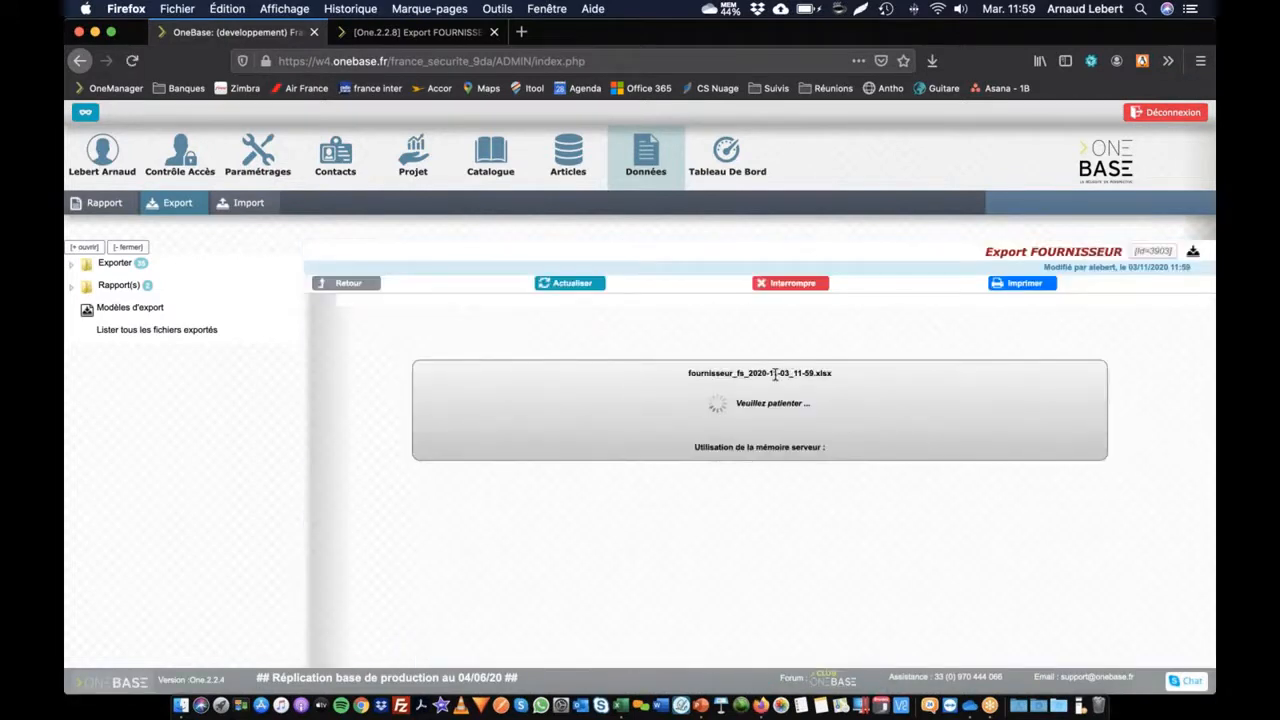
Step: Download the 74-line export fournisseur_fs_2020-11-03_11-59.xlsx
drag(818, 372, 794, 373)
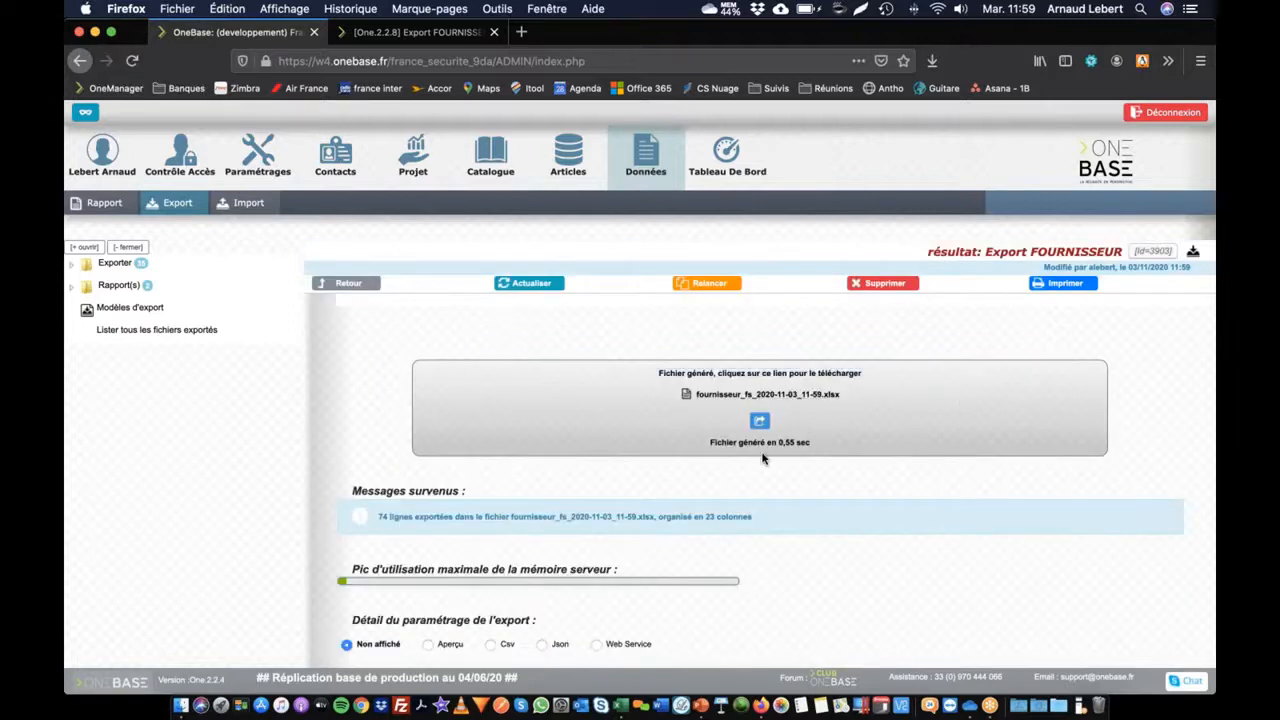
click(805, 397)
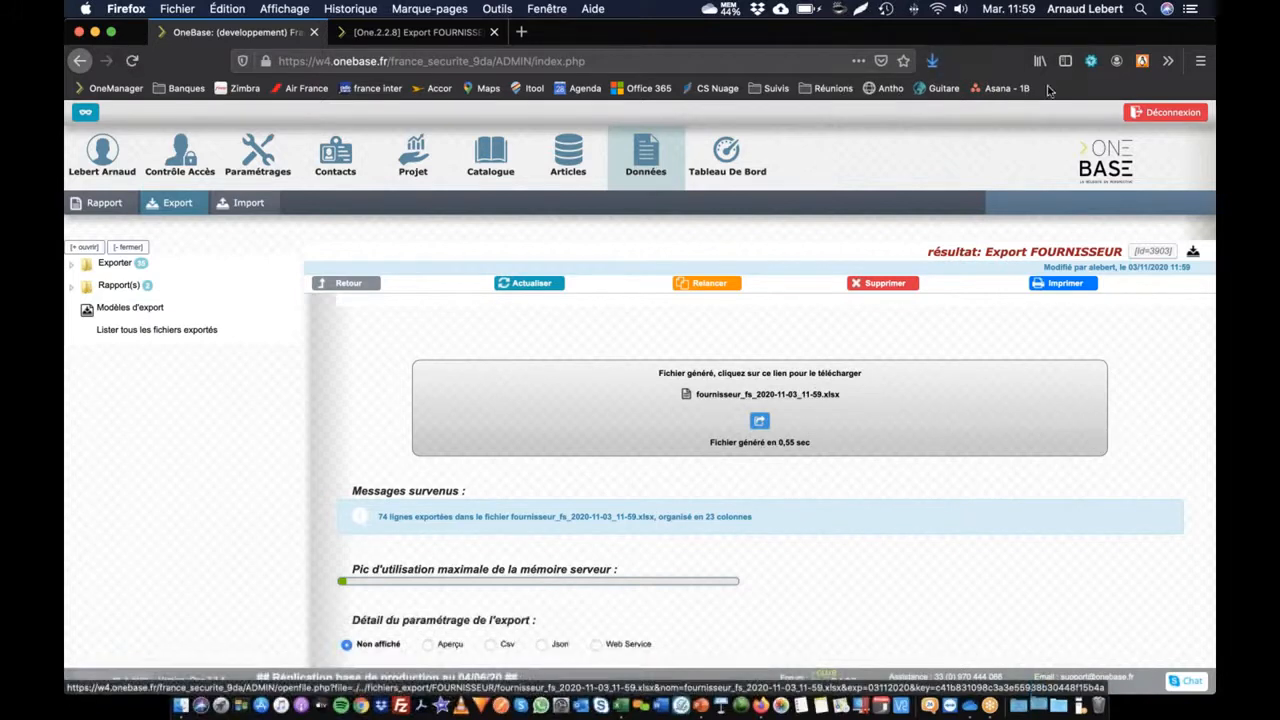
key(super+Tab)
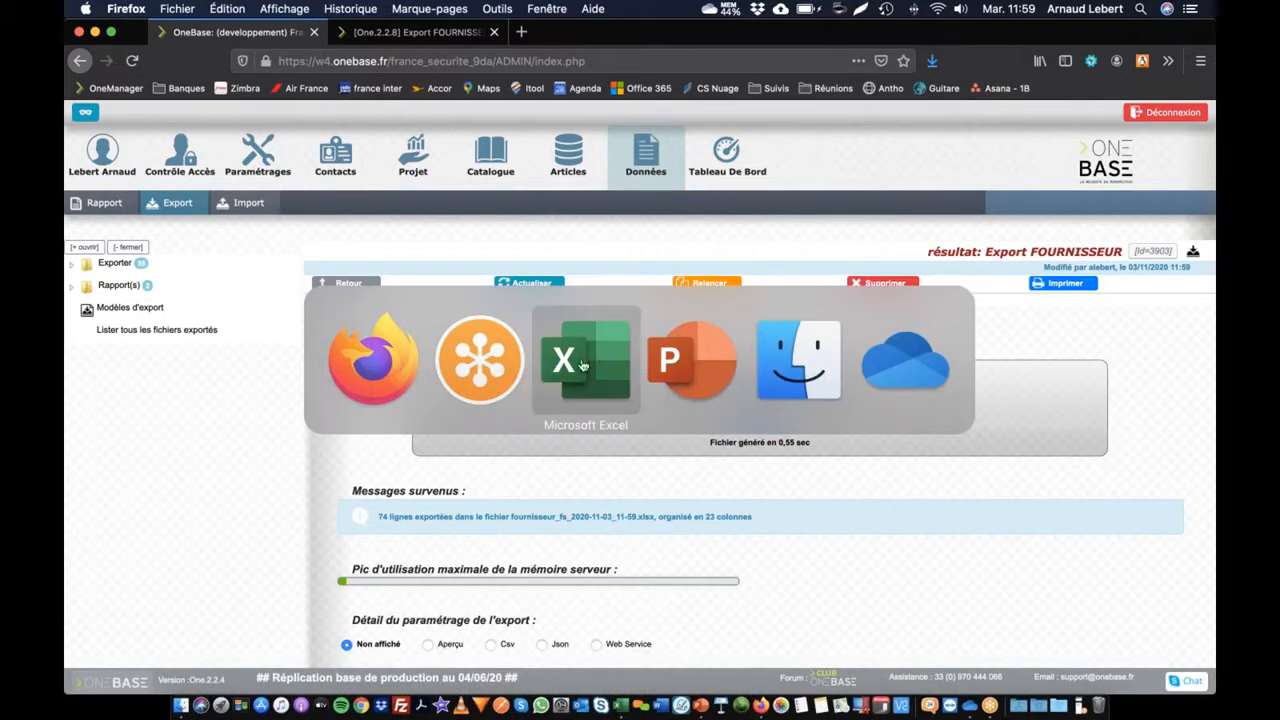
click(505, 367)
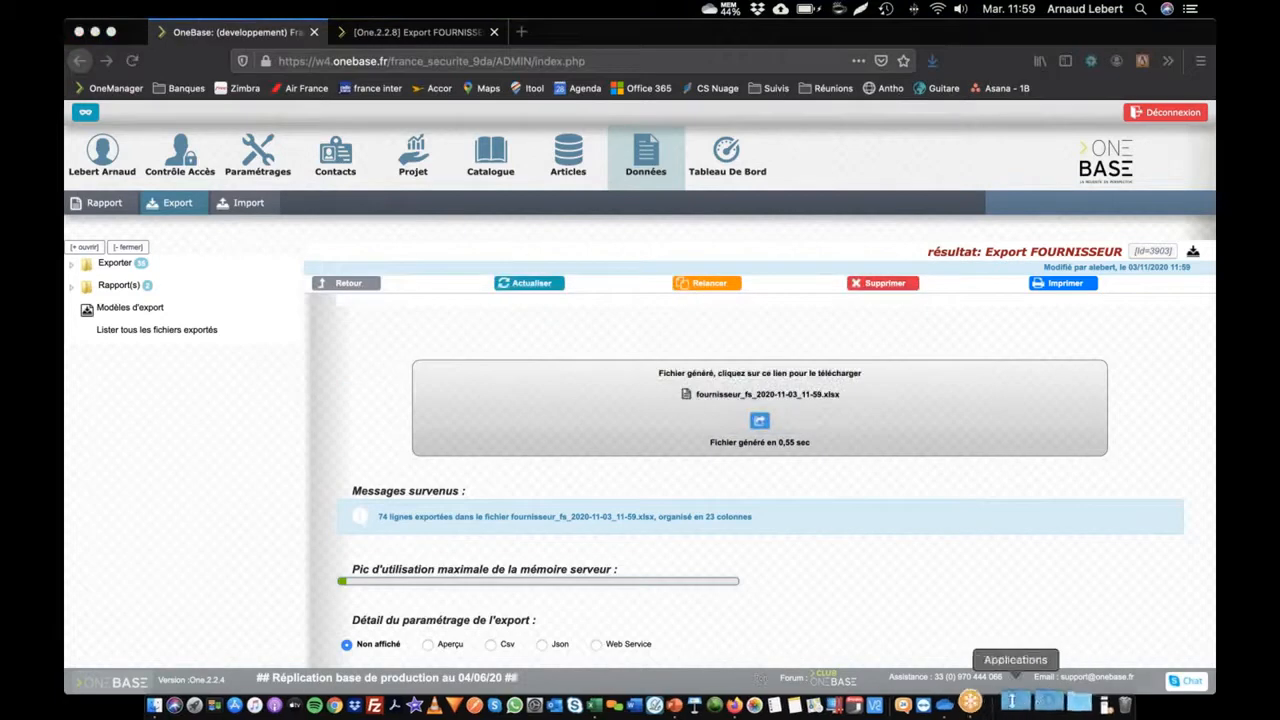